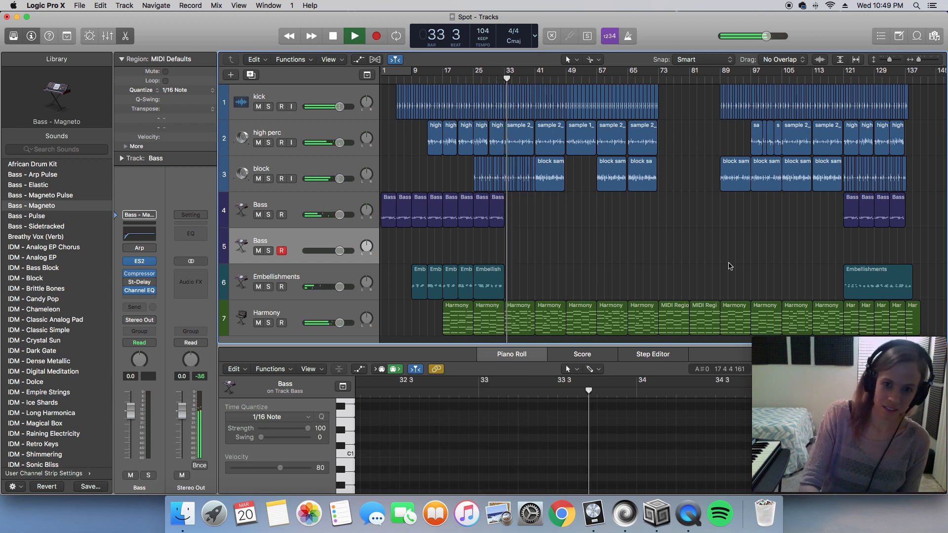
Step: Stop playback, switch to SuperCollider and review the duration and note lines of the bass Pbindef
key("space")
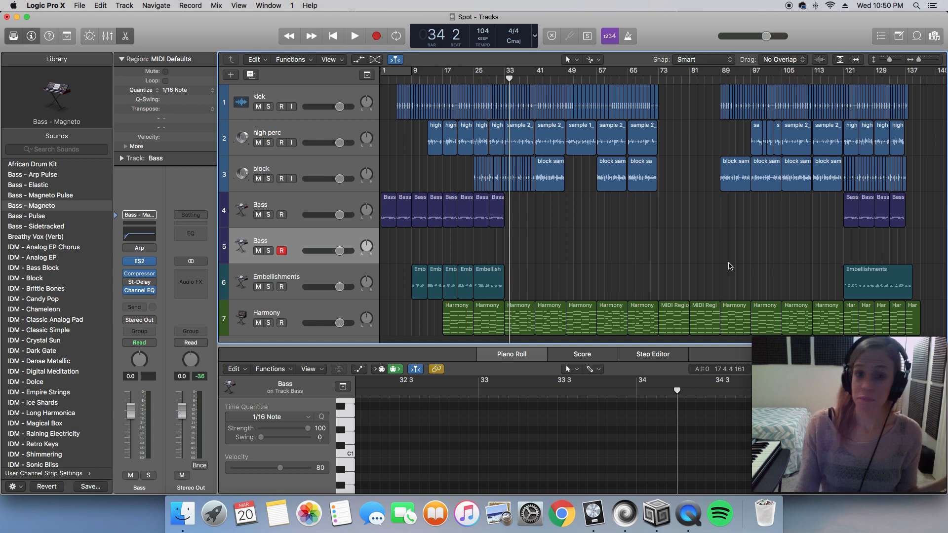
scroll(420, 218, "right", 1)
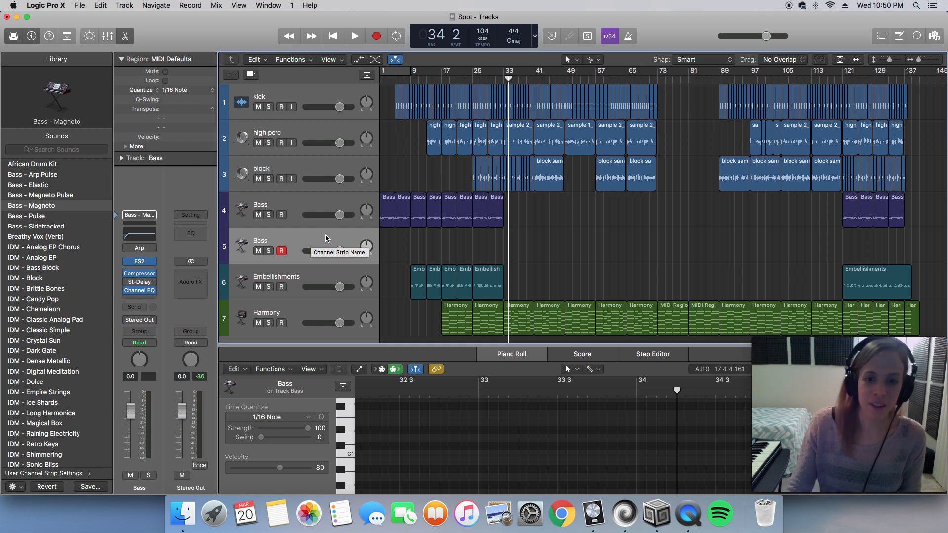
left_click(624, 513)
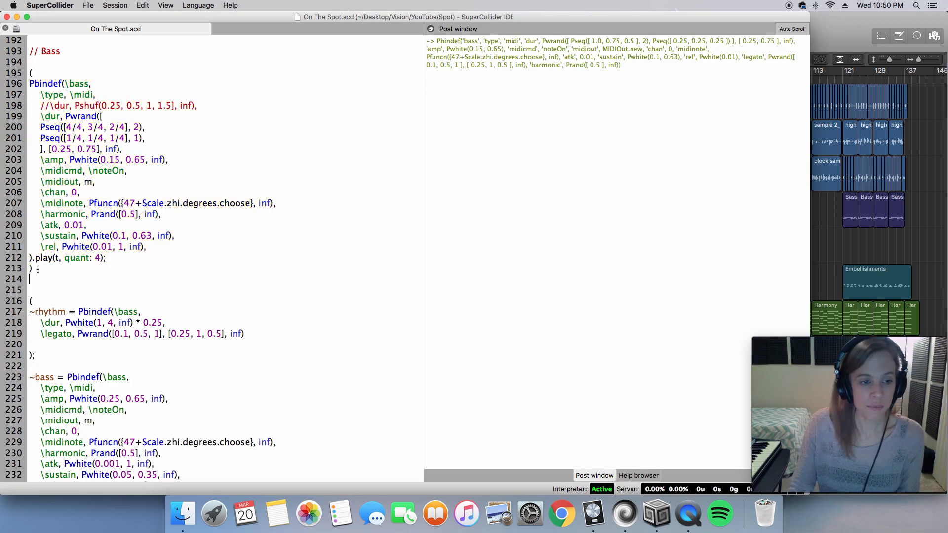
left_click(141, 149)
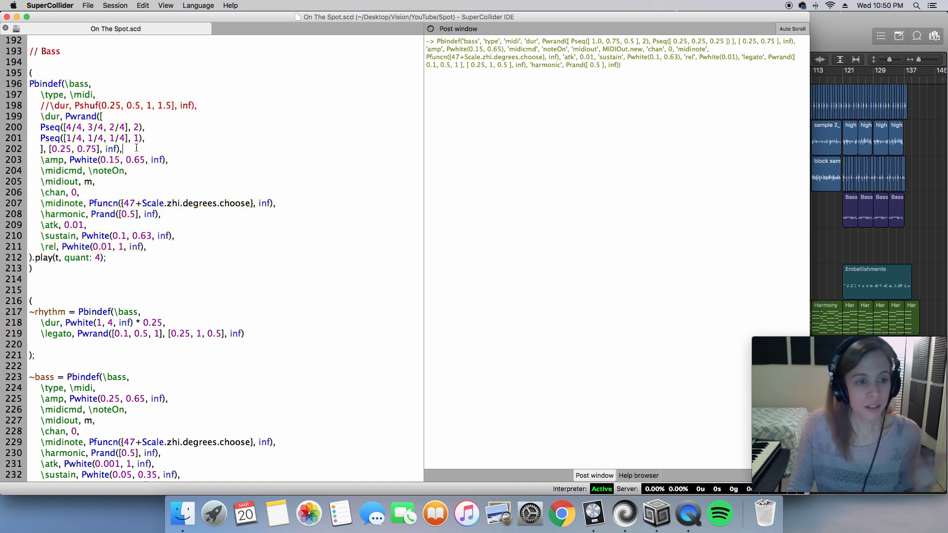
left_click_drag(134, 149, 39, 116)
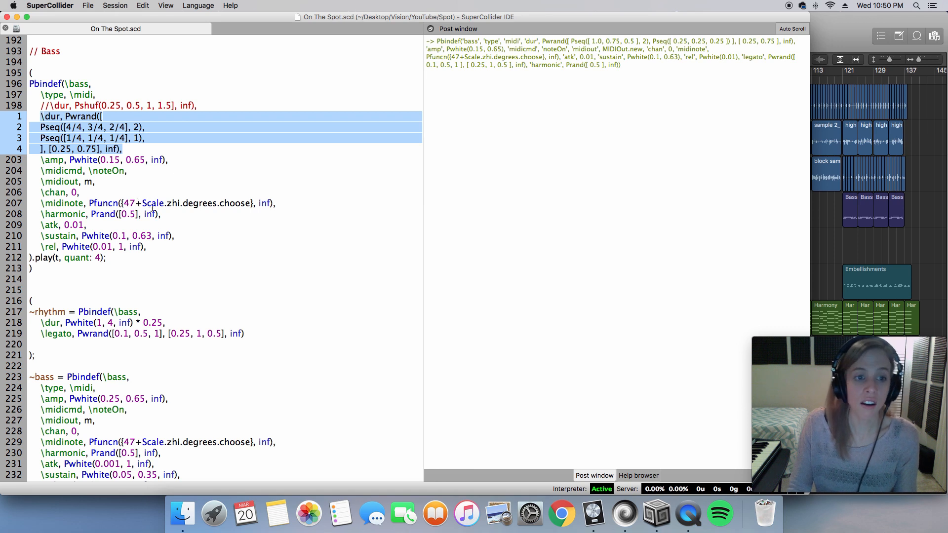
left_click(282, 204)
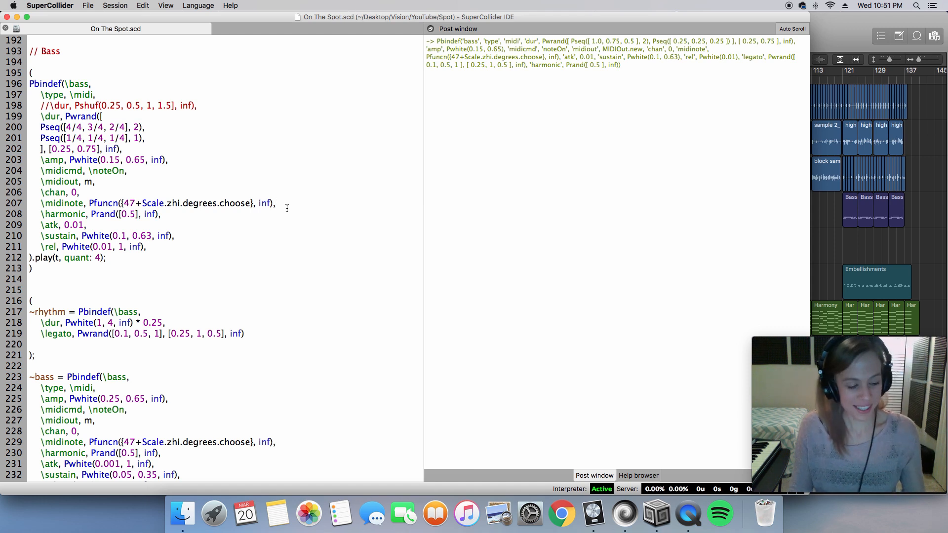
Step: Record on the second Bass track in Logic Pro X from bar 33 and run the bass Pbindef in SuperCollider
key("super+Tab")
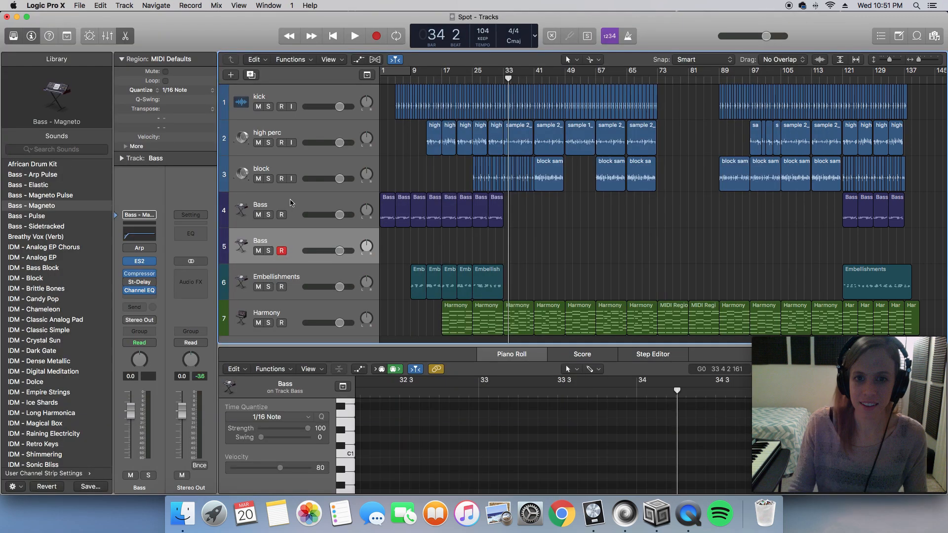
key("space")
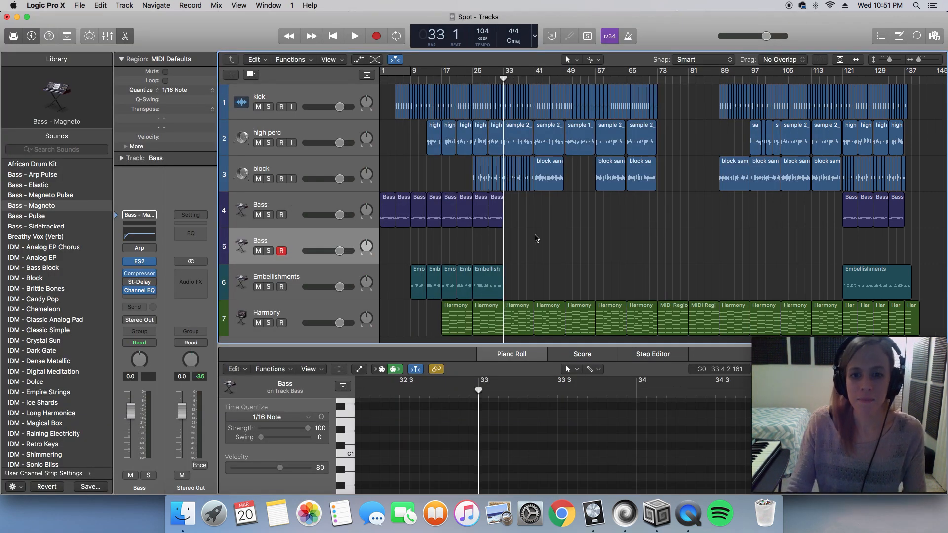
key("space")
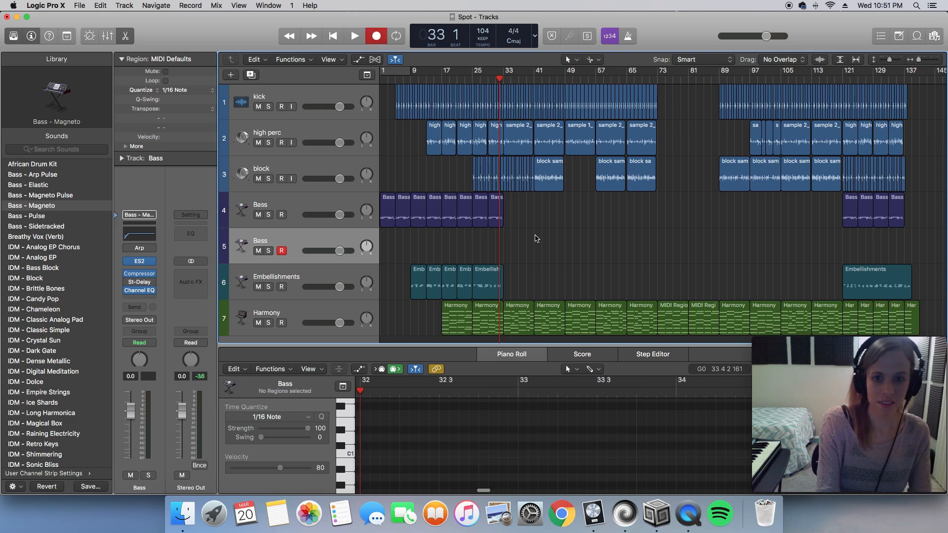
key("super+Tab")
key("super+Return")
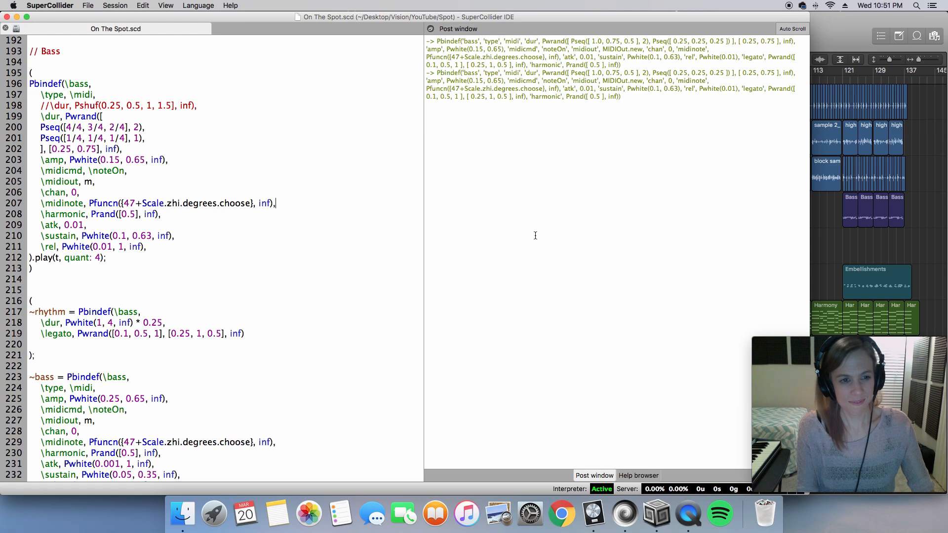
Step: Stop the Logic Pro X recording just after bar 49 and switch back to SuperCollider
key("super+Tab")
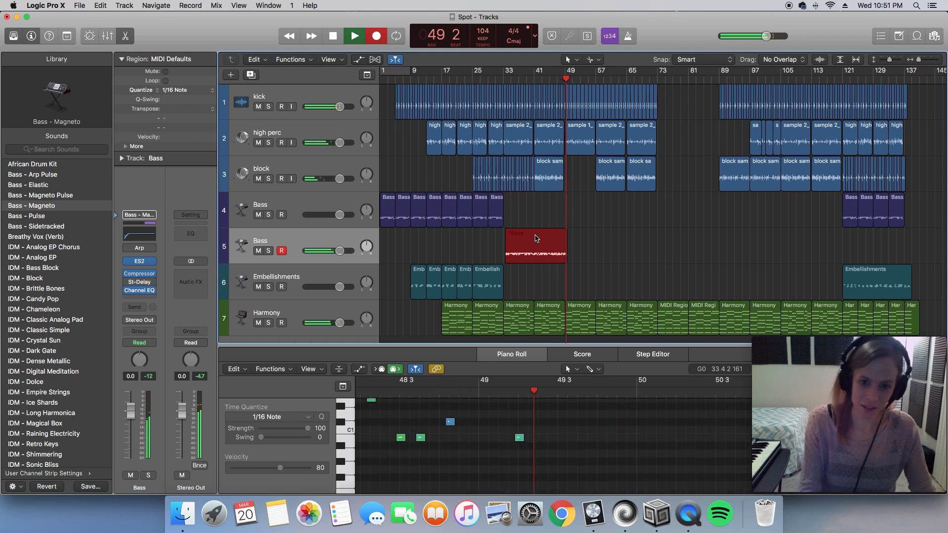
key("space")
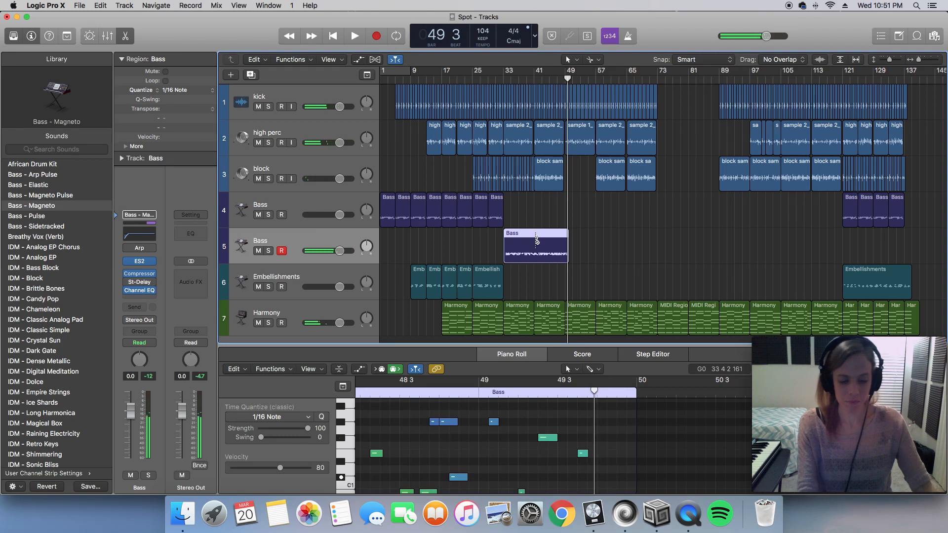
key("super+Tab")
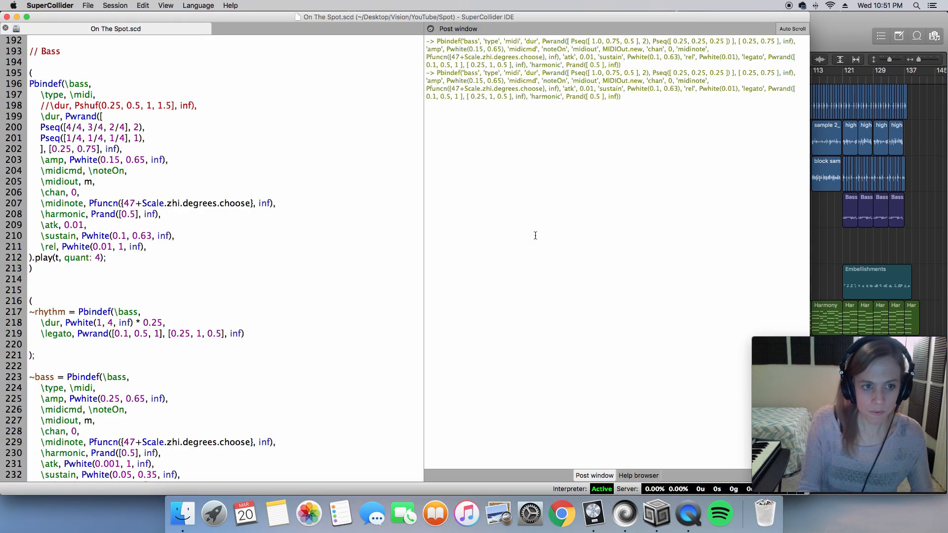
Step: Switch to Logic Pro X and mute the high perc and block tracks
key("super+Tab")
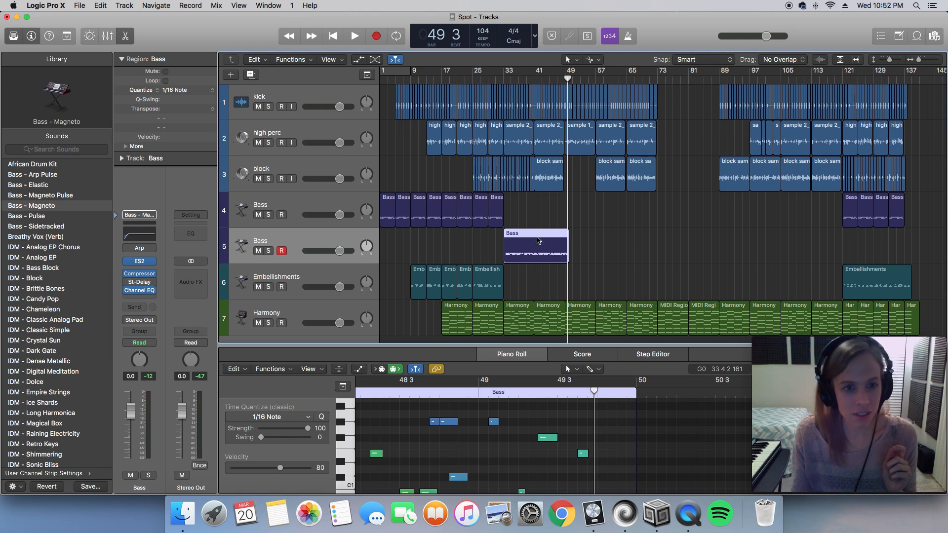
scroll(537, 237, "left", 1)
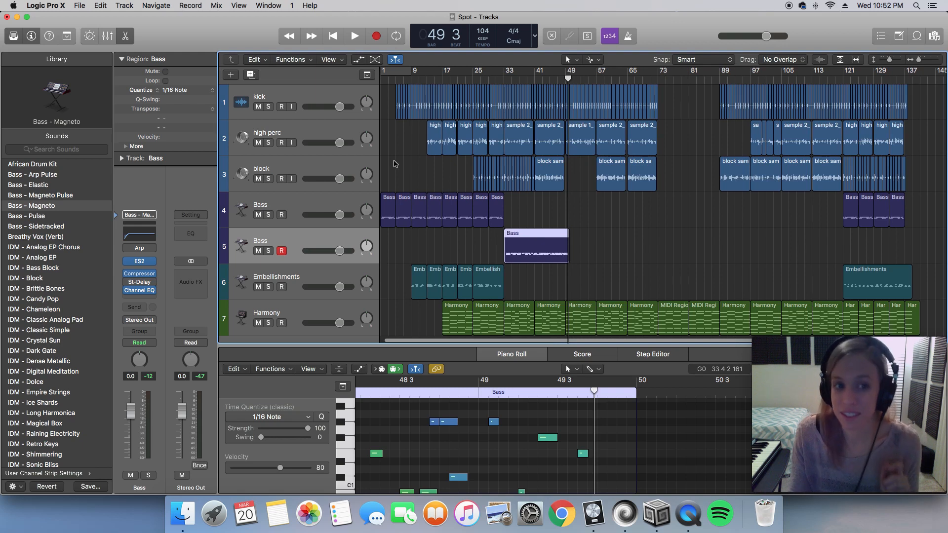
left_click(258, 142)
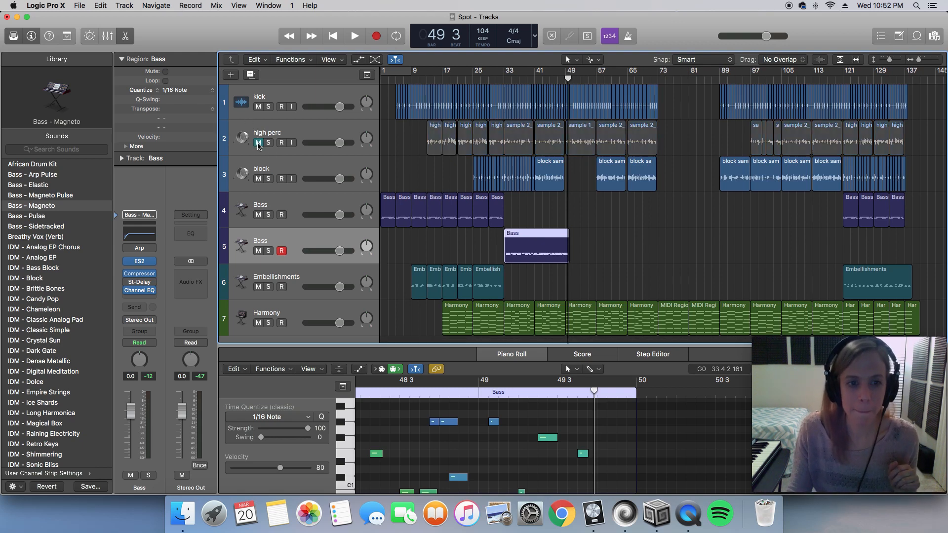
left_click(258, 179)
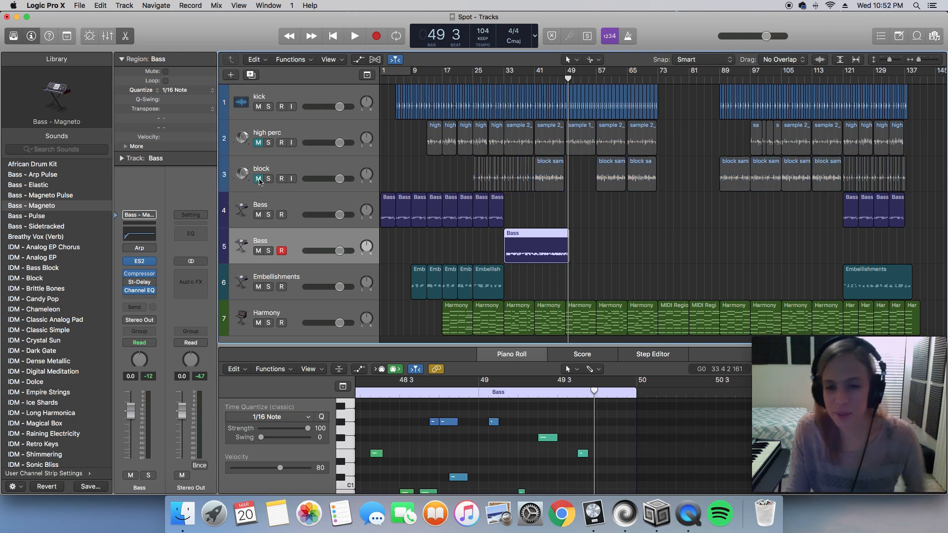
Step: Check the span from bar 33 to bar 49 with the playhead and the two Harmony regions in it
left_click(504, 79)
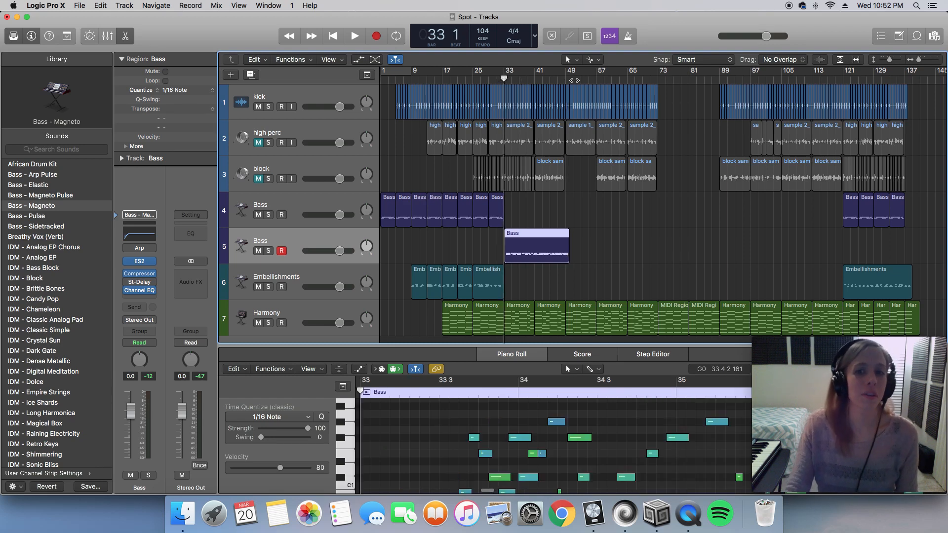
left_click(565, 79)
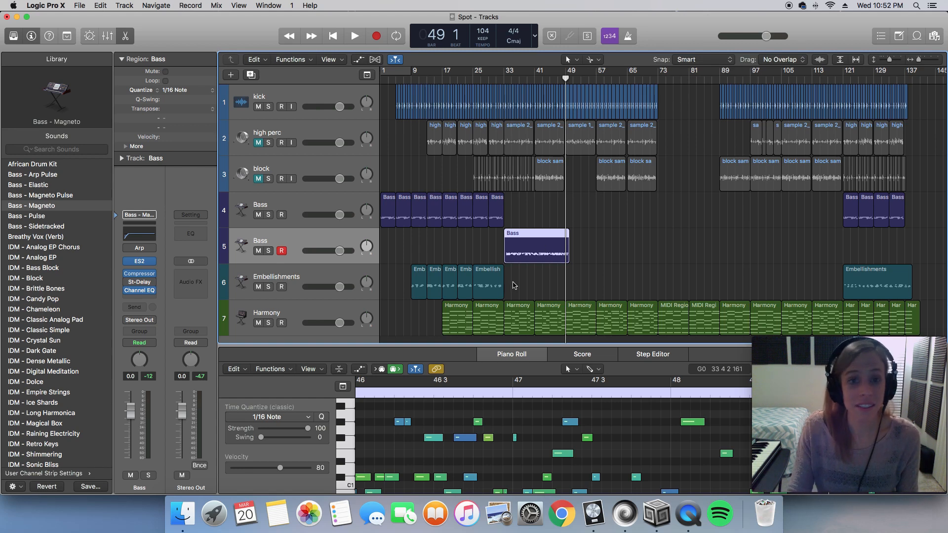
left_click_drag(514, 286, 554, 297)
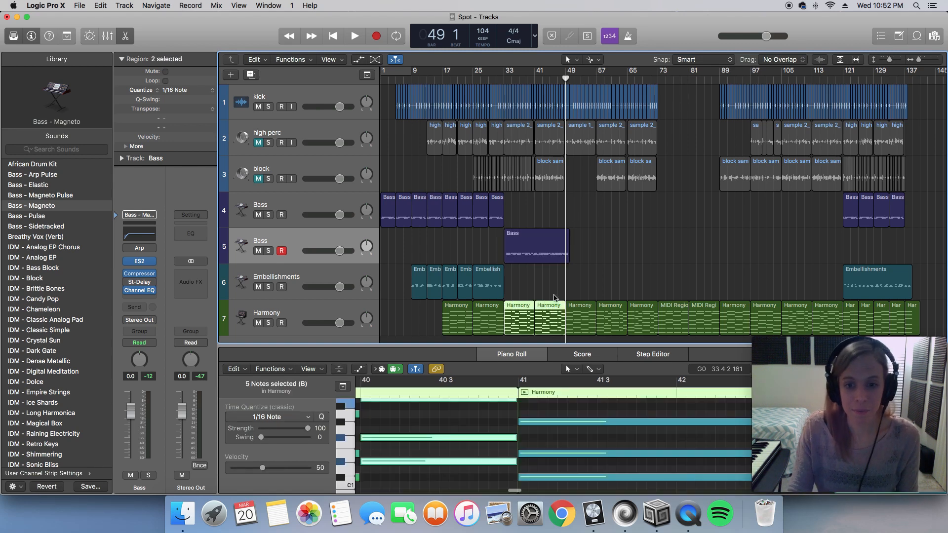
Step: Select the newly recorded Bass region, enlarge the Piano Roll area and zoom it out to show more notes
left_click(526, 245)
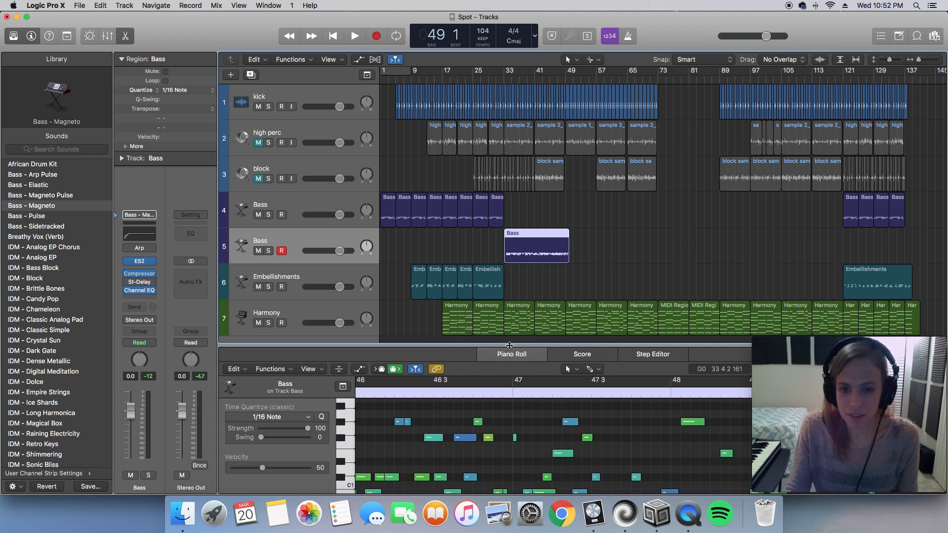
left_click_drag(508, 345, 509, 303)
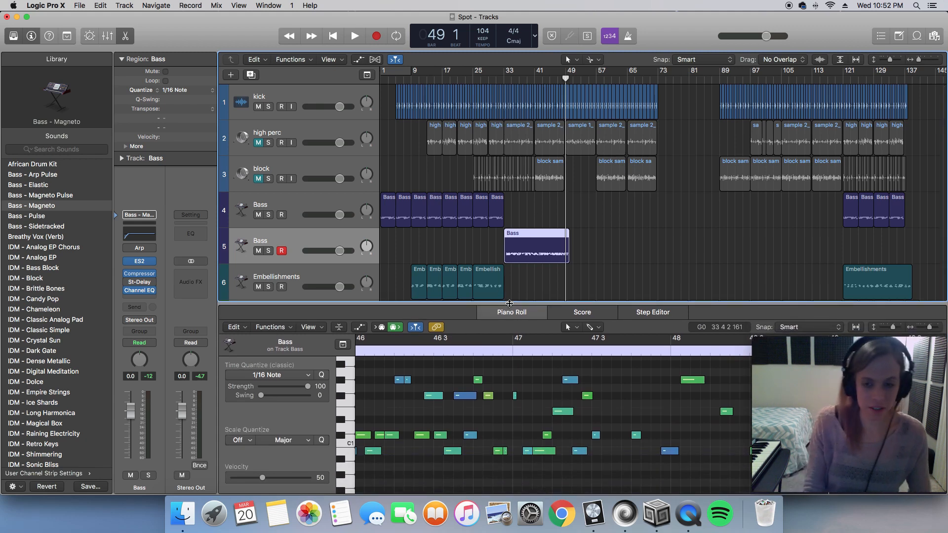
left_click(523, 379)
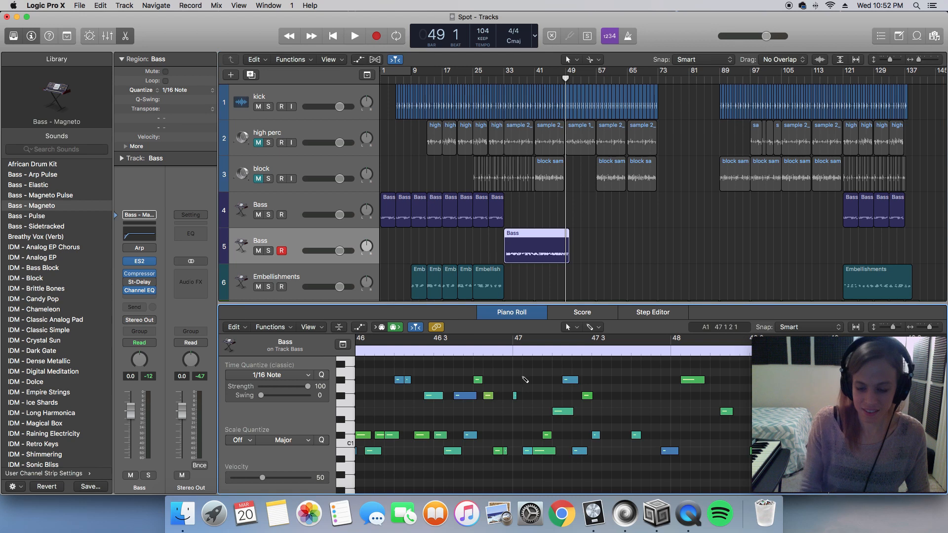
key("super+Left")
key("super+Left")
key("super+Left")
key("super+Left")
key("super+Left")
key("super+Left")
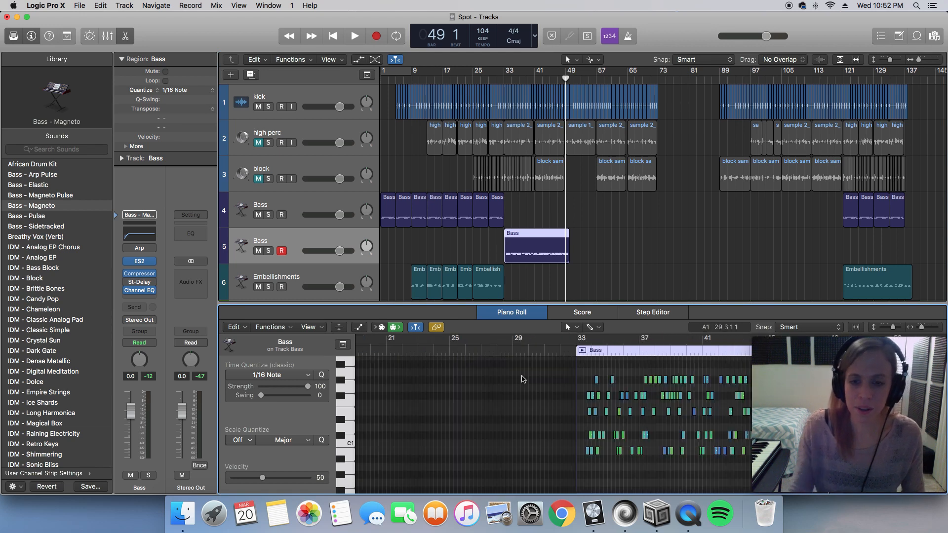
Step: Zoom the arrangement in on the recorded Bass region starting at bar 33
left_click(515, 233)
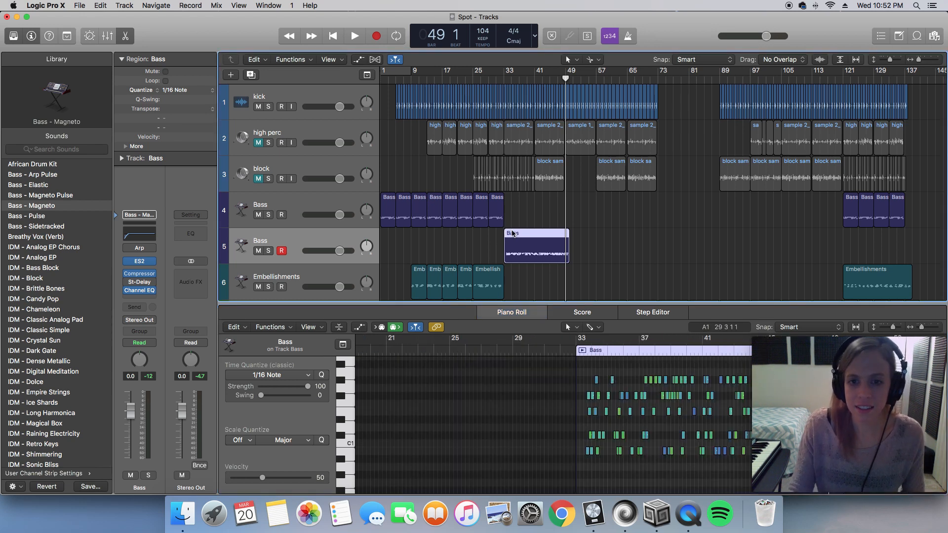
key("super+Right")
key("super+Right")
key("super+Down")
key("super+Down")
key("super+Right")
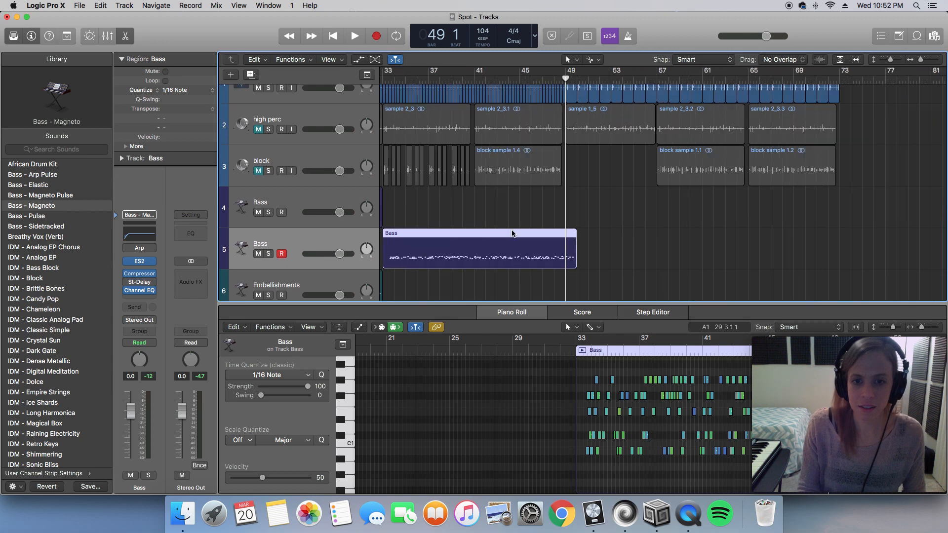
Step: Select all notes in the recorded Bass region and shift them earlier so the first one starts at bar 33
scroll(433, 363, "right", 5)
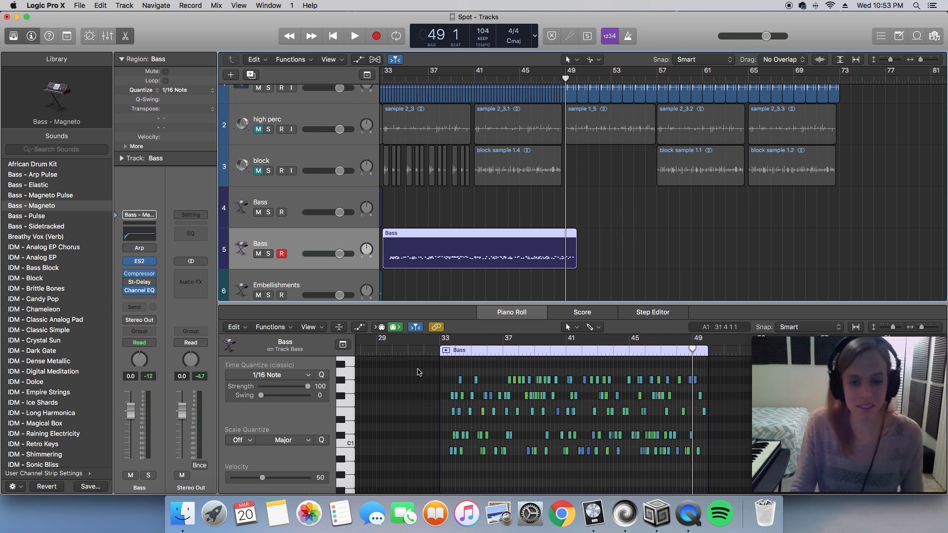
left_click(417, 371)
left_click_drag(417, 371, 711, 466)
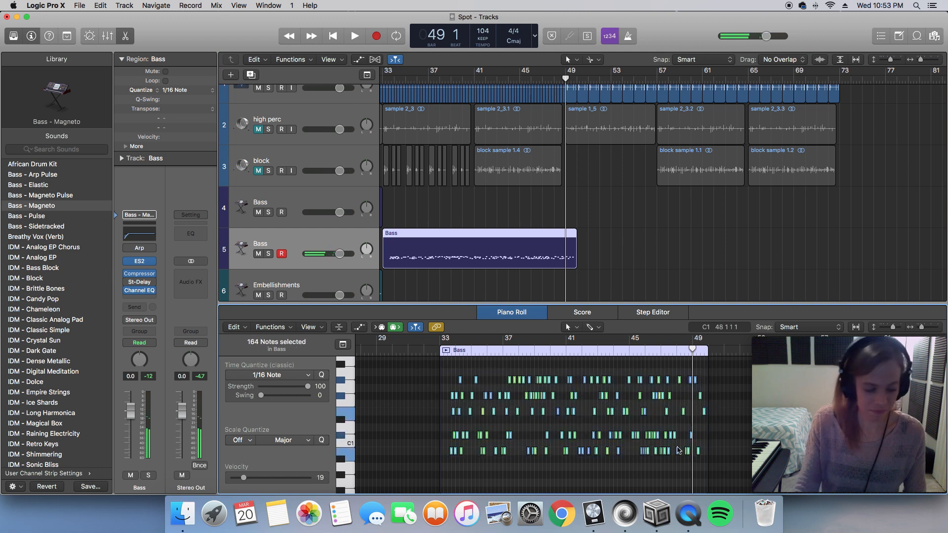
key("super+Right")
key("super+Right")
key("super+Right")
key("super+Right")
key("super+Right")
key("super+Right")
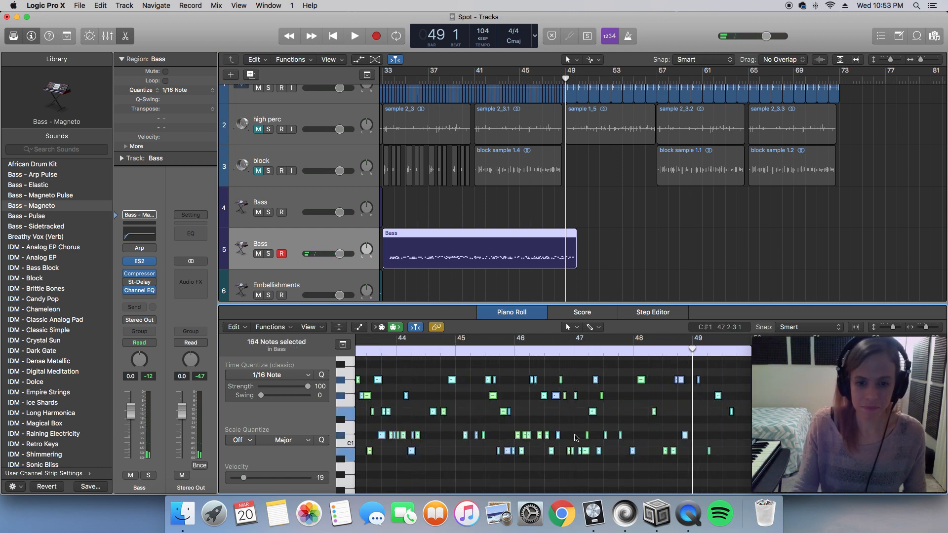
scroll(513, 450, "left", 8)
scroll(513, 449, "left", 5)
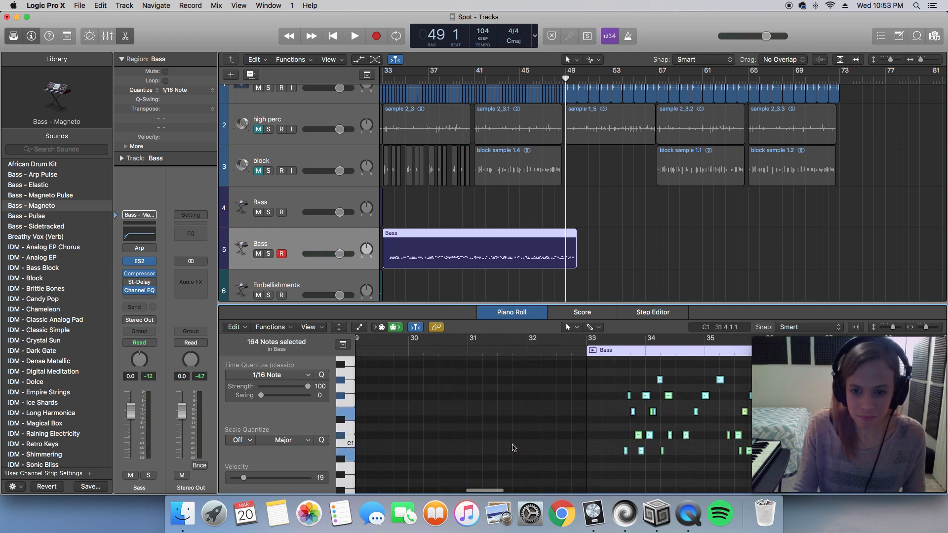
left_click_drag(552, 452, 517, 453)
Step: Audition the region's opening notes and raise the first bass note at bar 33 to C#1
left_click(516, 452)
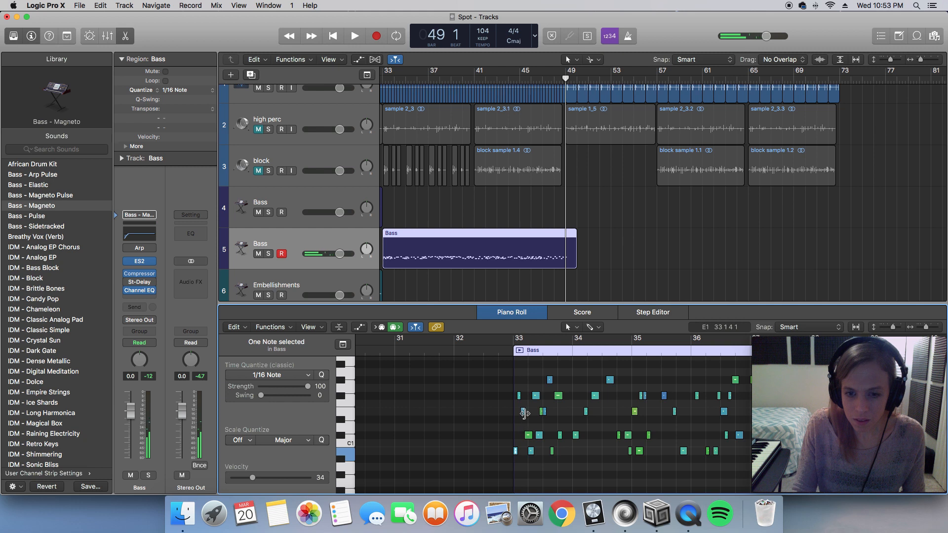
left_click(523, 413)
left_click(519, 397)
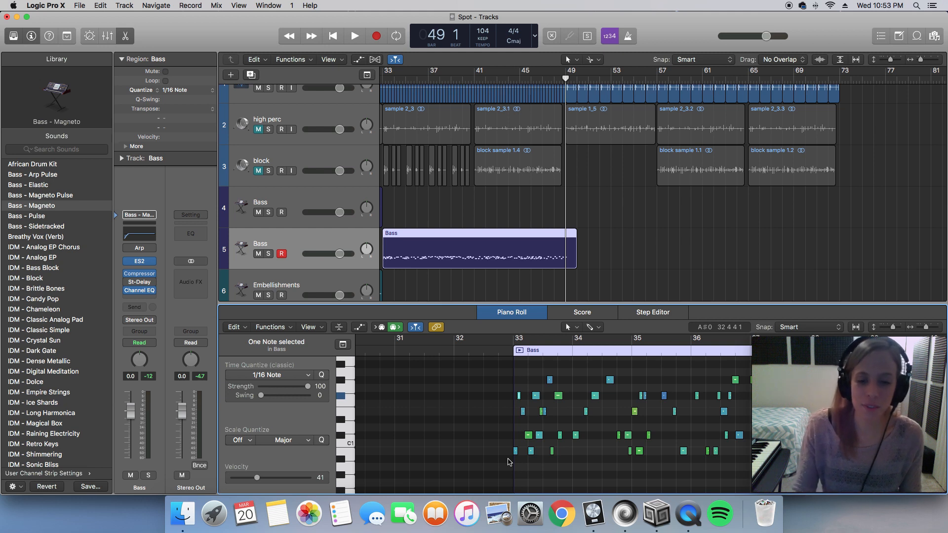
scroll(541, 467, "right", 1)
scroll(512, 453, "left", 1)
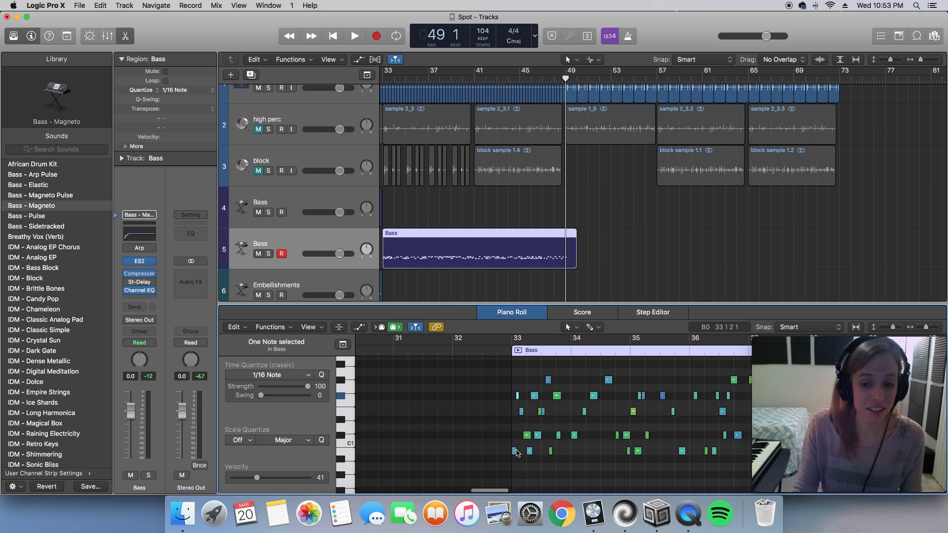
left_click_drag(515, 453, 495, 444)
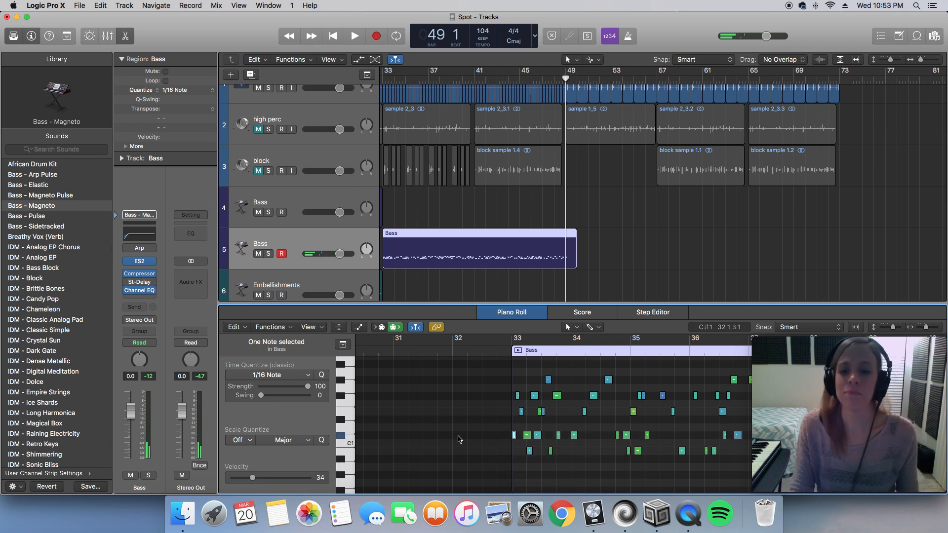
scroll(494, 152, "left", 6)
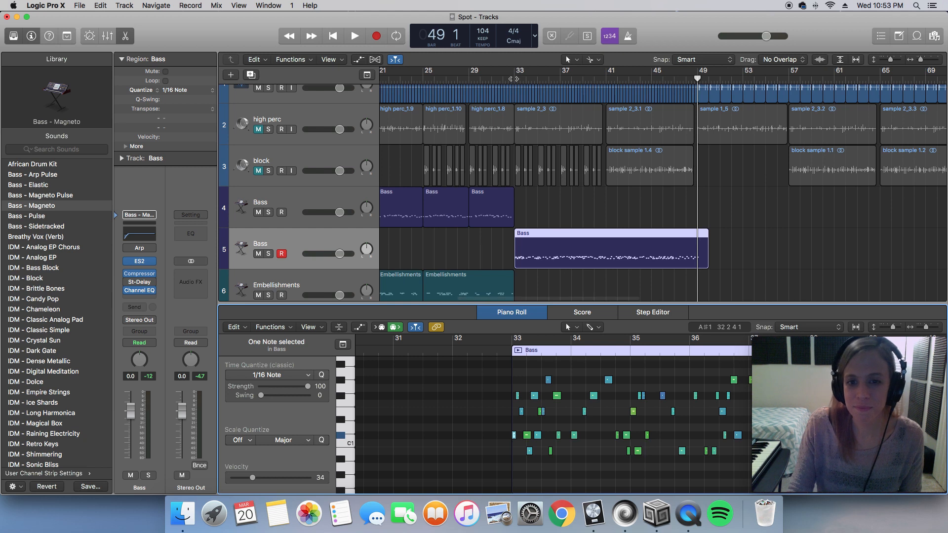
Step: Play the arrangement from bar 33 to listen through the recorded Bass region up to bar 49
left_click(516, 158)
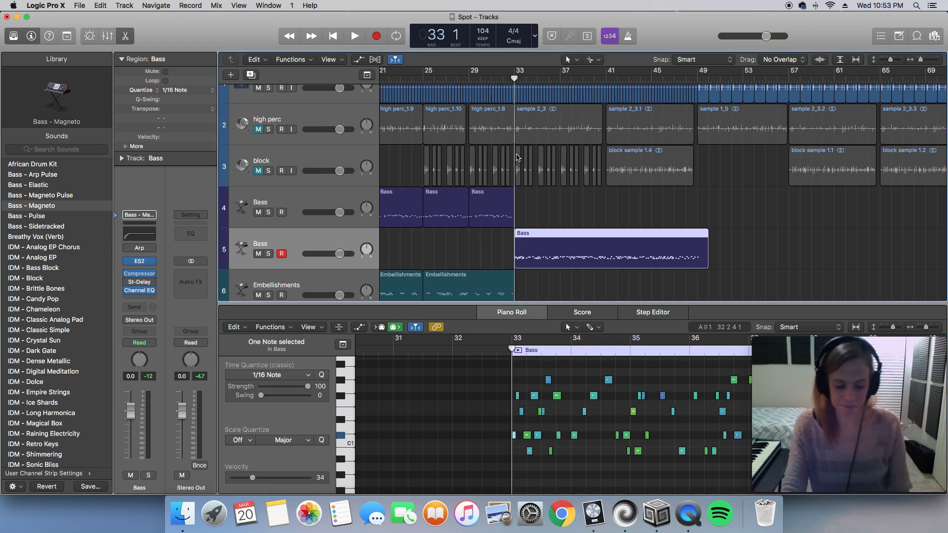
key("space")
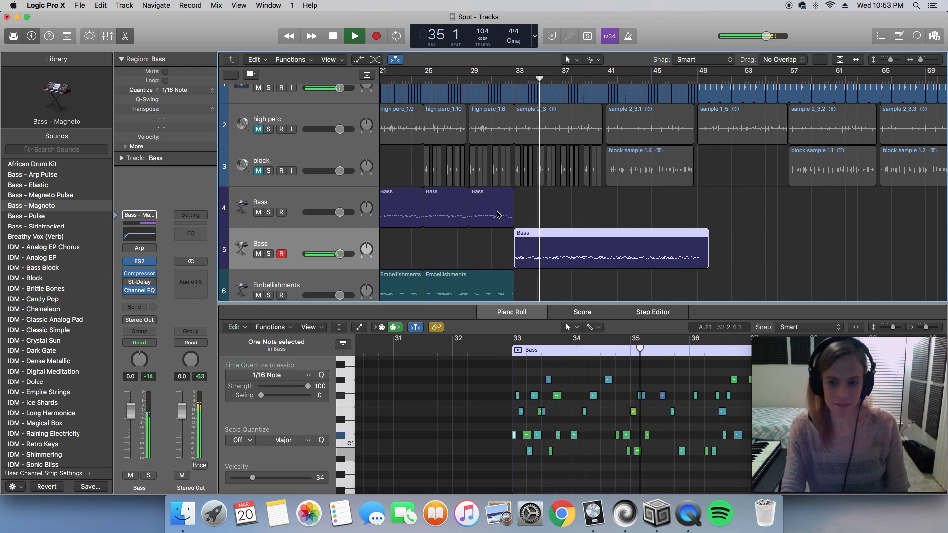
scroll(439, 411, "right", 5)
scroll(439, 411, "right", 2)
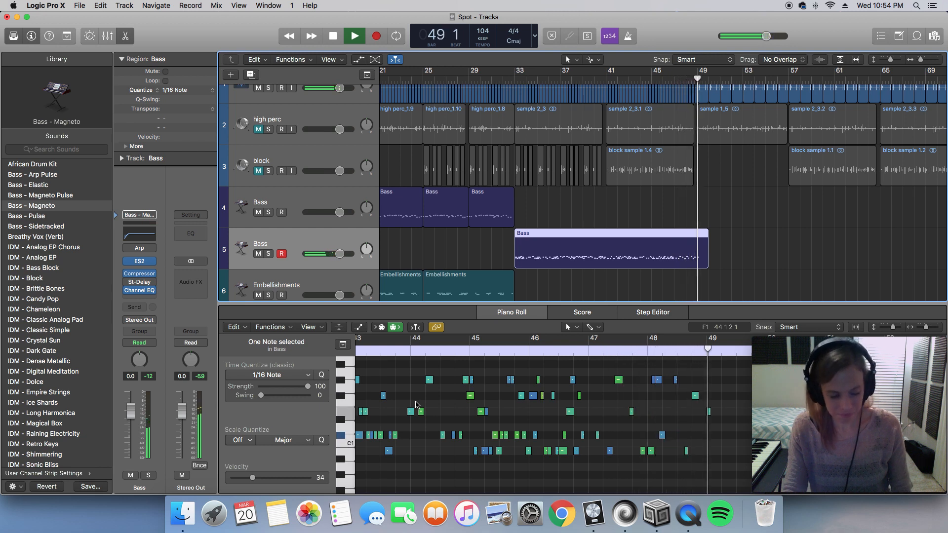
key("space")
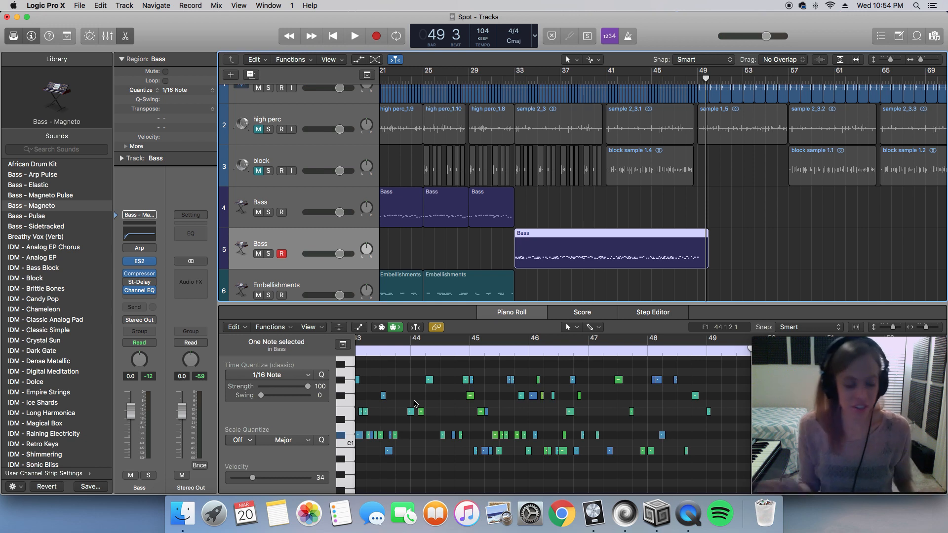
Step: Examine the clusters of repeated C#1 notes in bars 43 and 45 of the Bass region, selecting each cluster
key("super+Left")
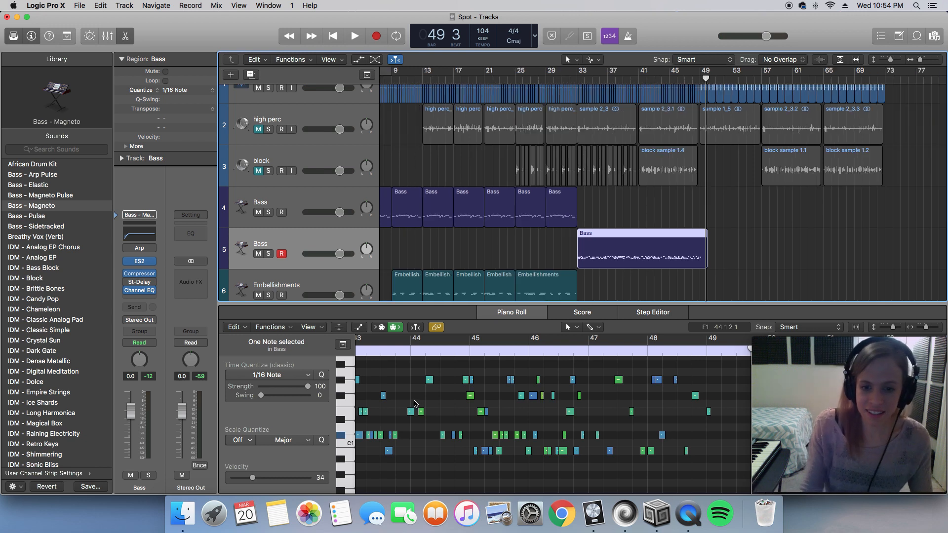
left_click(429, 393)
key("super+Left")
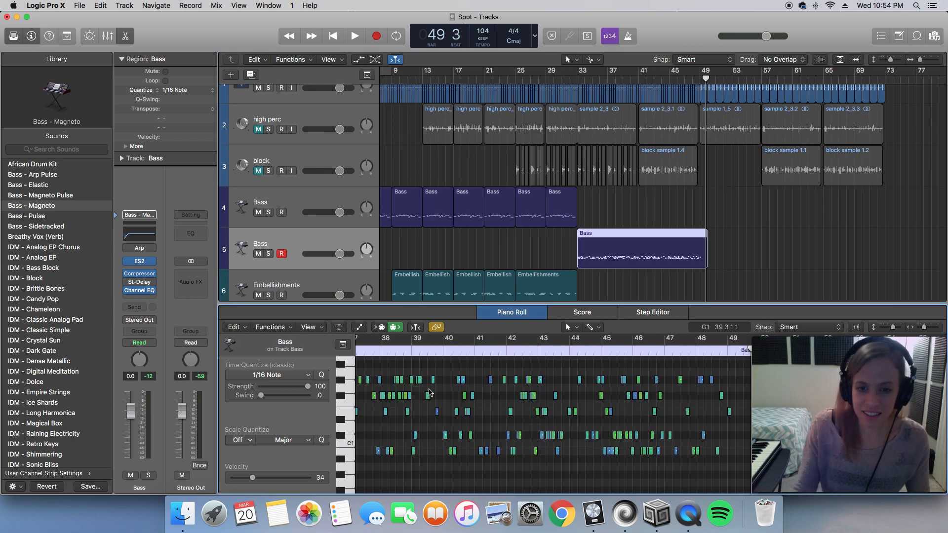
key("super+Right")
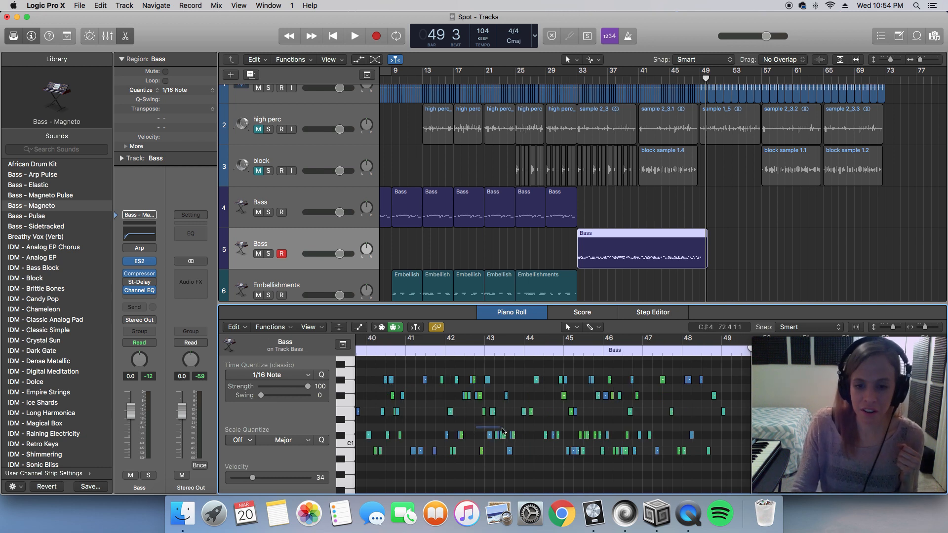
left_click_drag(477, 427, 523, 441)
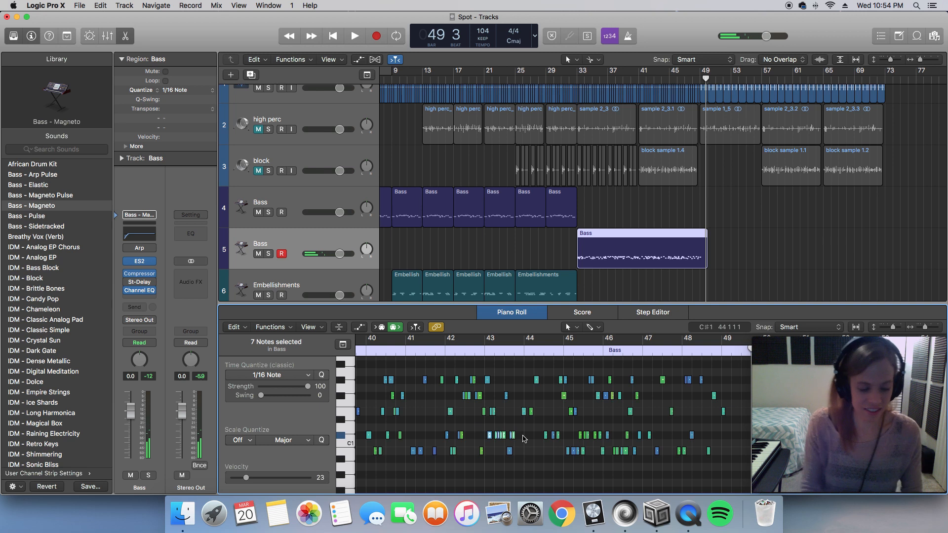
key("super+Right")
scroll(524, 438, "left", 5)
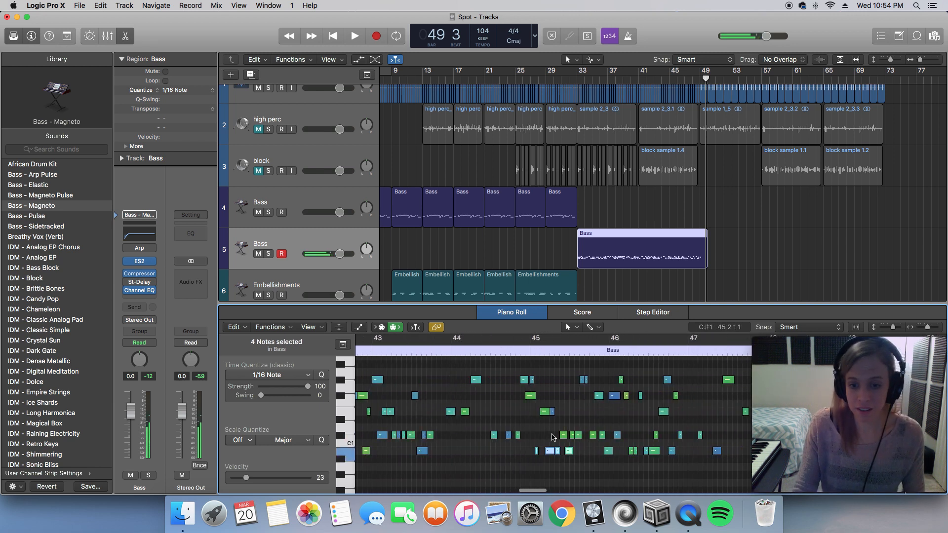
left_click_drag(553, 430, 623, 442)
Step: Survey the whole Bass region's note distribution from bar 33 to bar 49 in the Piano Roll
scroll(524, 425, "left", 6)
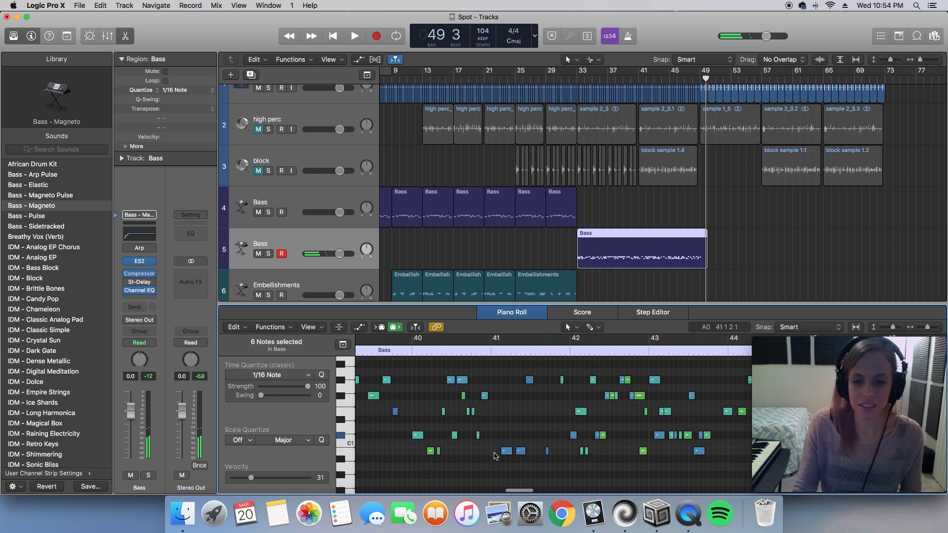
key("super+Left")
key("super+Left")
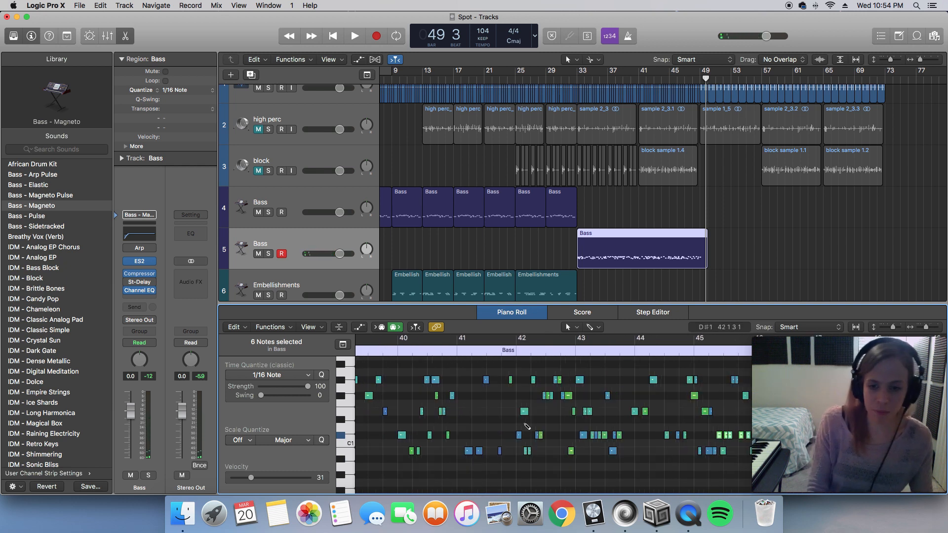
key("super+Left")
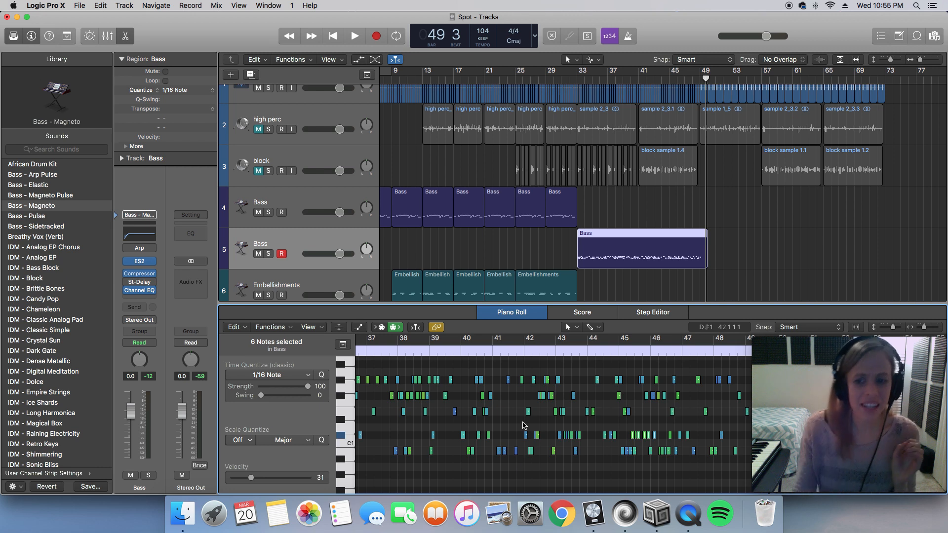
key("super+Left")
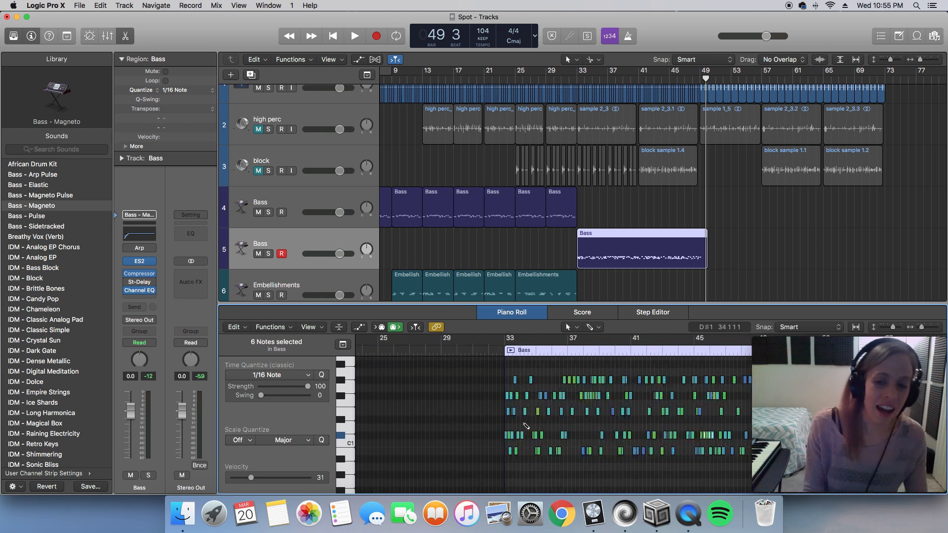
scroll(523, 426, "right", 5)
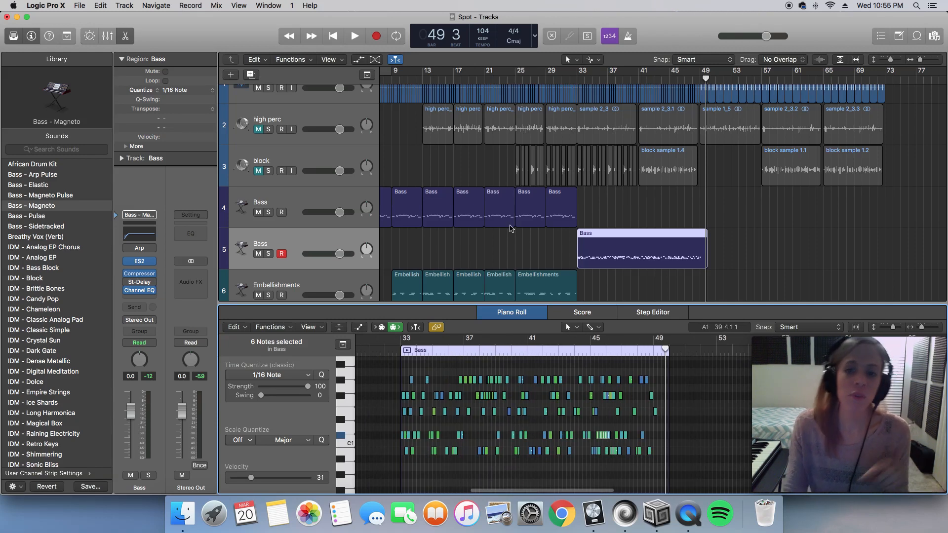
Step: Move the recorded Bass region from track 5 up to the Bass track 4, starting at bar 57
scroll(528, 232, "right", 5)
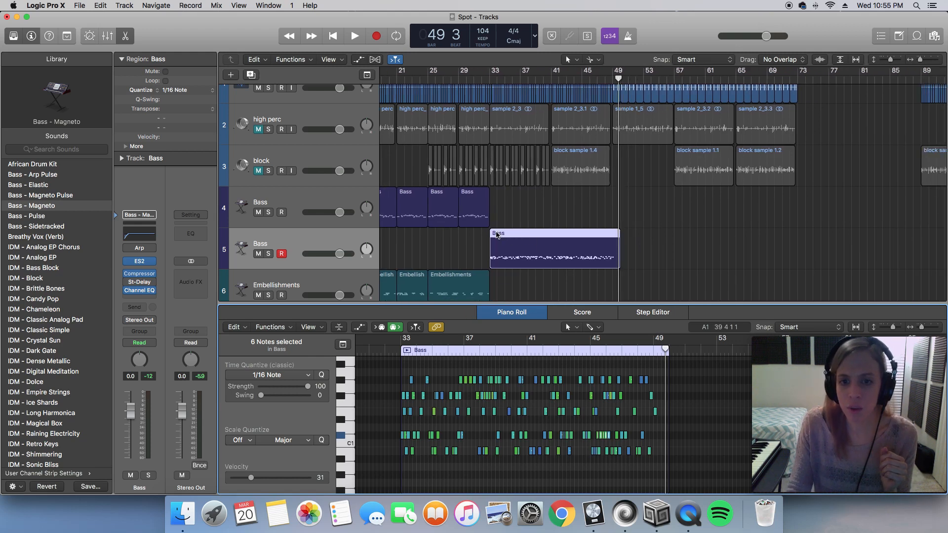
left_click_drag(497, 235, 683, 209)
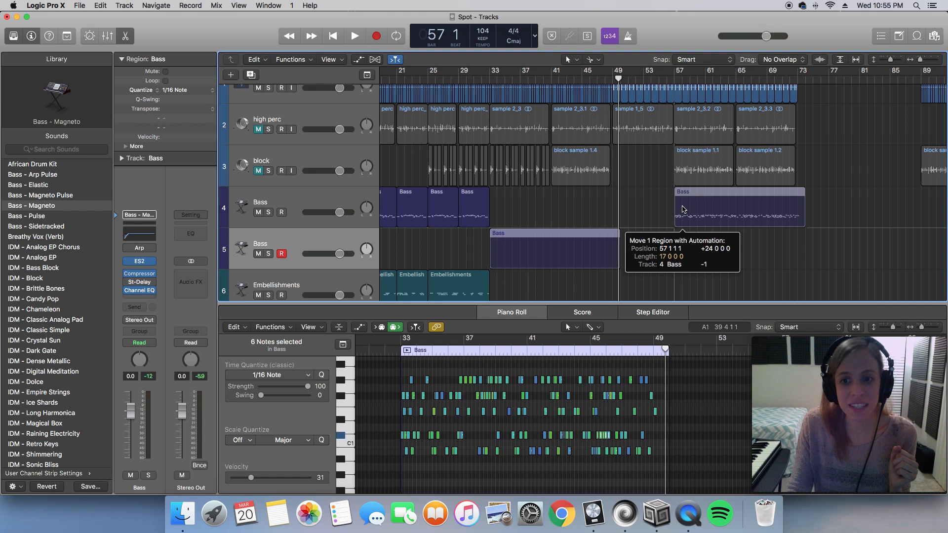
left_click_drag(682, 209, 683, 210)
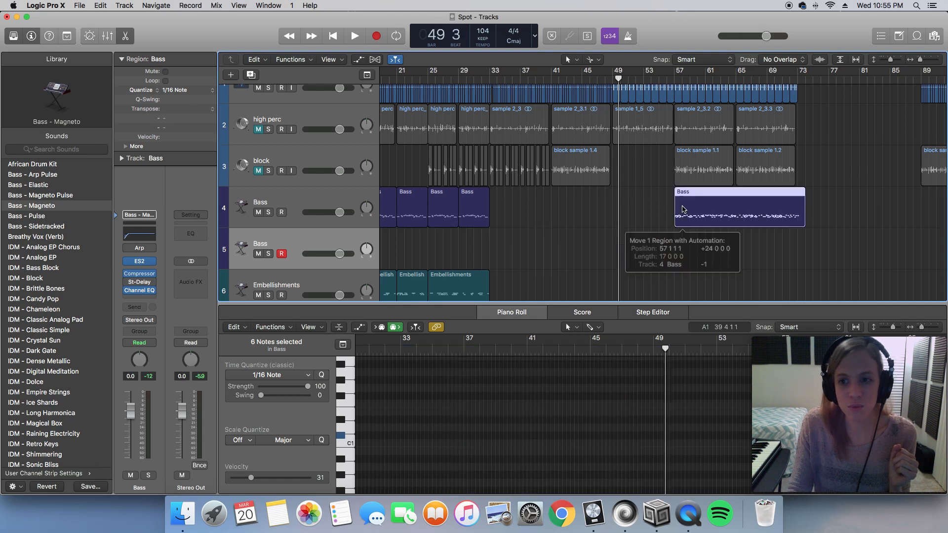
scroll(691, 212, "right", 4)
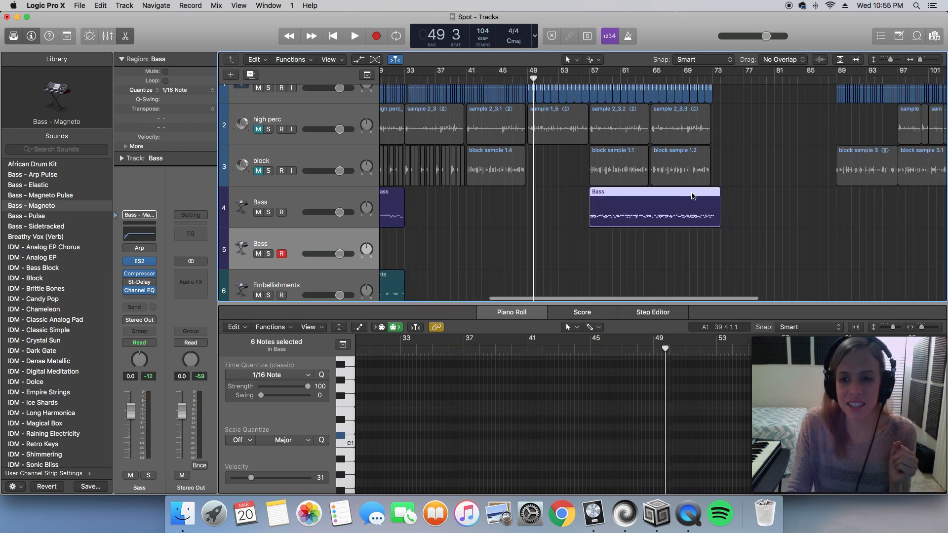
key("e")
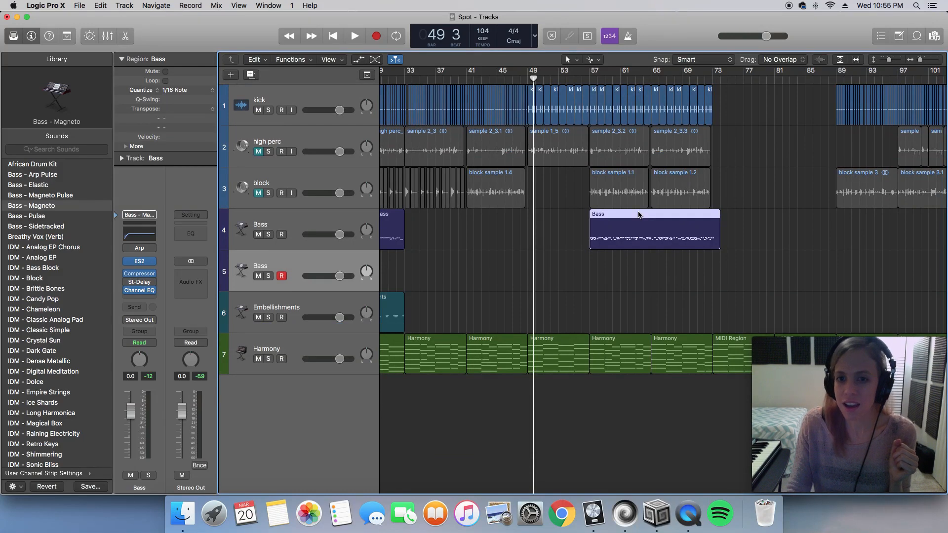
Step: Delete the stray D1 note at bar 73 and trim the Bass region so it ends at bar 73
key("e")
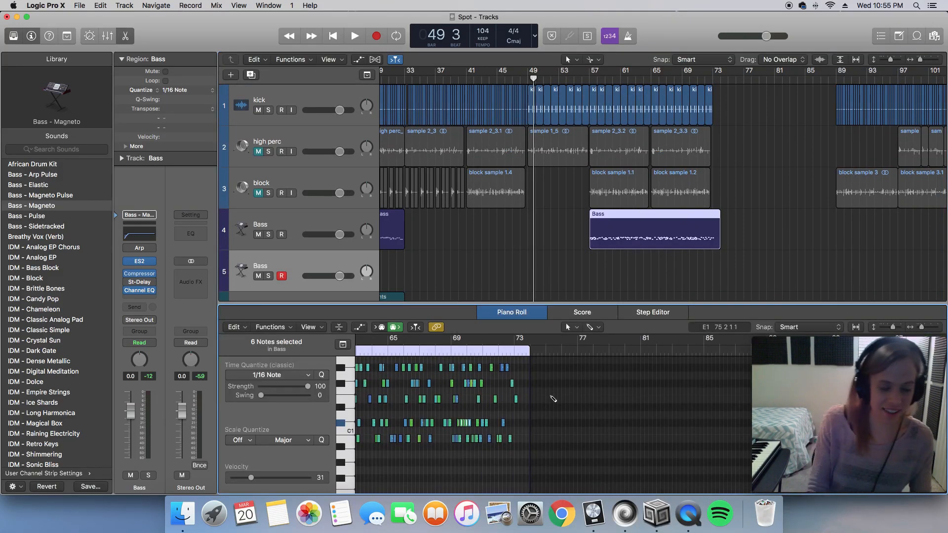
key("super+Right")
key("super+Right")
key("super+Right")
key("super+Right")
key("super+Right")
key("super+Right")
scroll(557, 398, "right", 6)
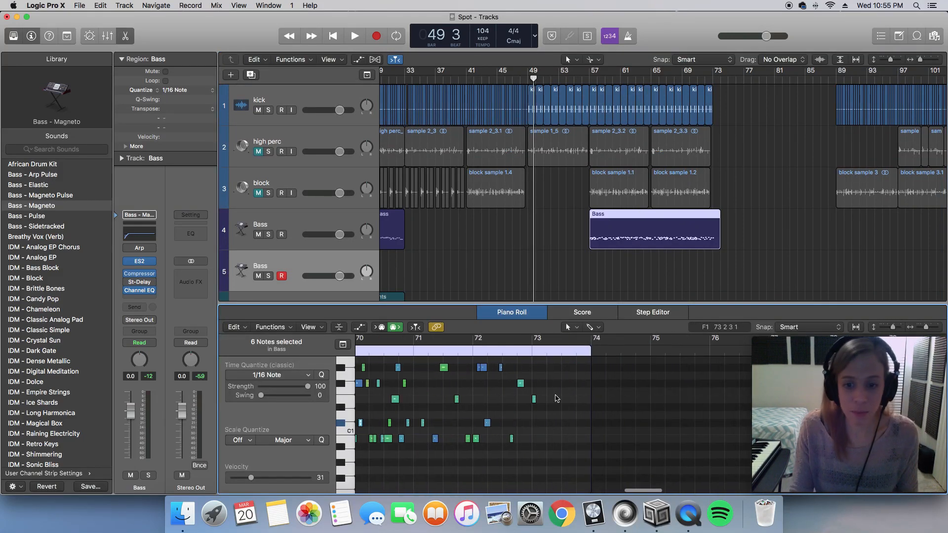
scroll(557, 398, "right", 1)
left_click(529, 400)
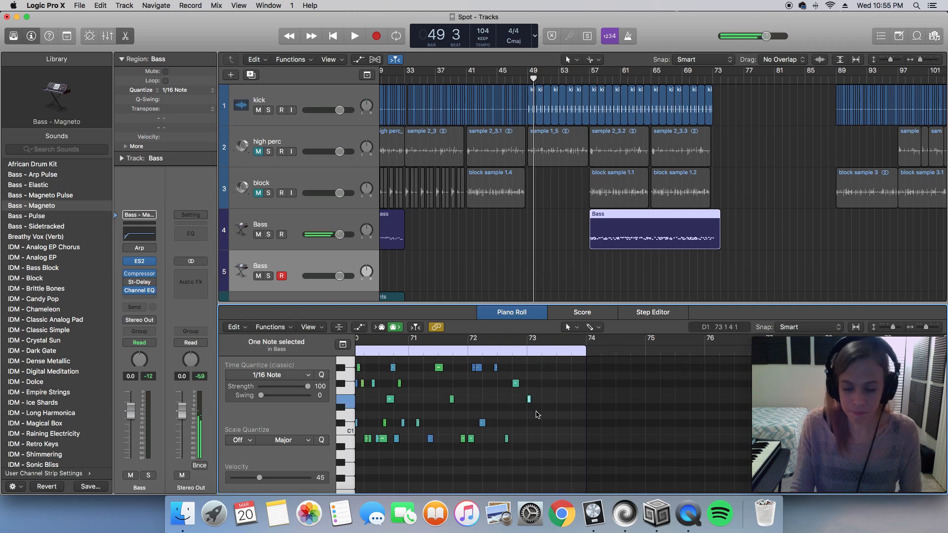
key("Delete")
left_click_drag(576, 418, 526, 419)
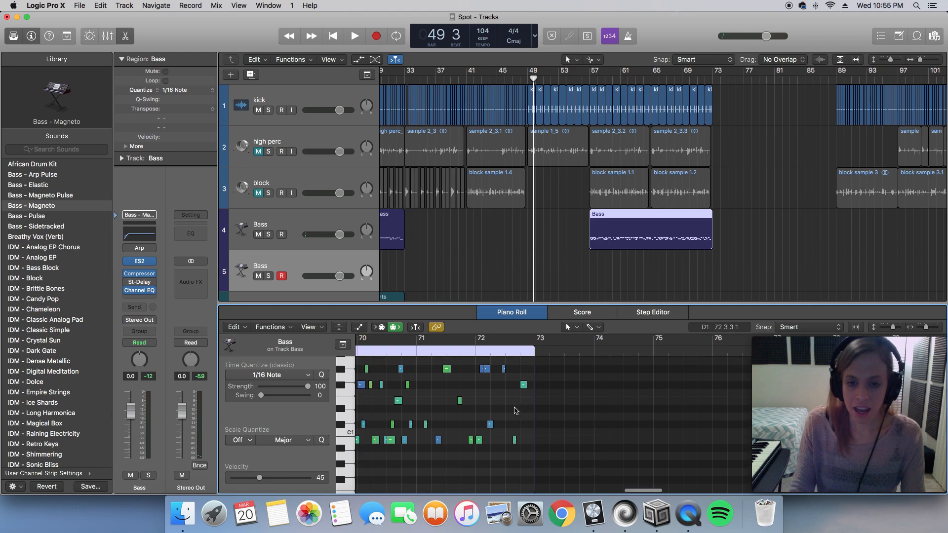
Step: Lower the Bass region's last note, just before bar 73, to C#1
scroll(514, 409, "left", 3)
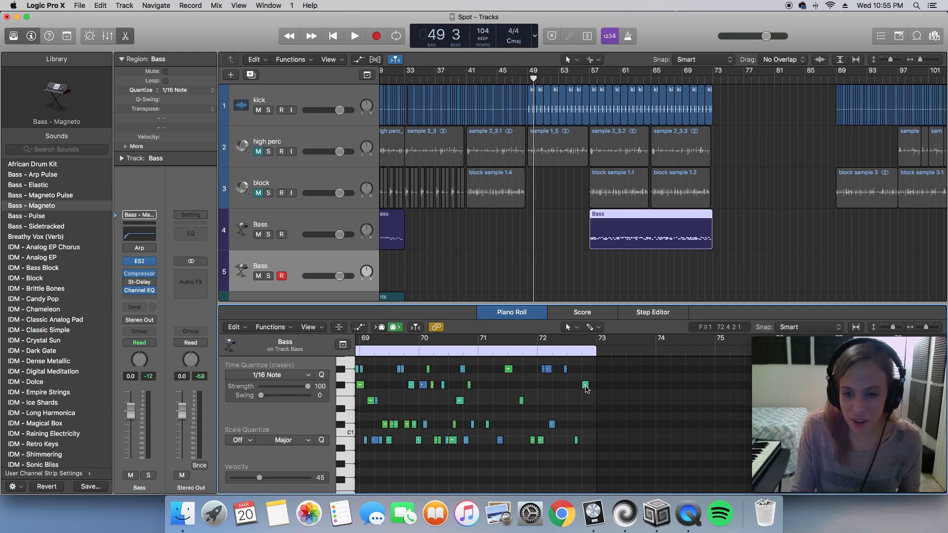
mouse_move(586, 389)
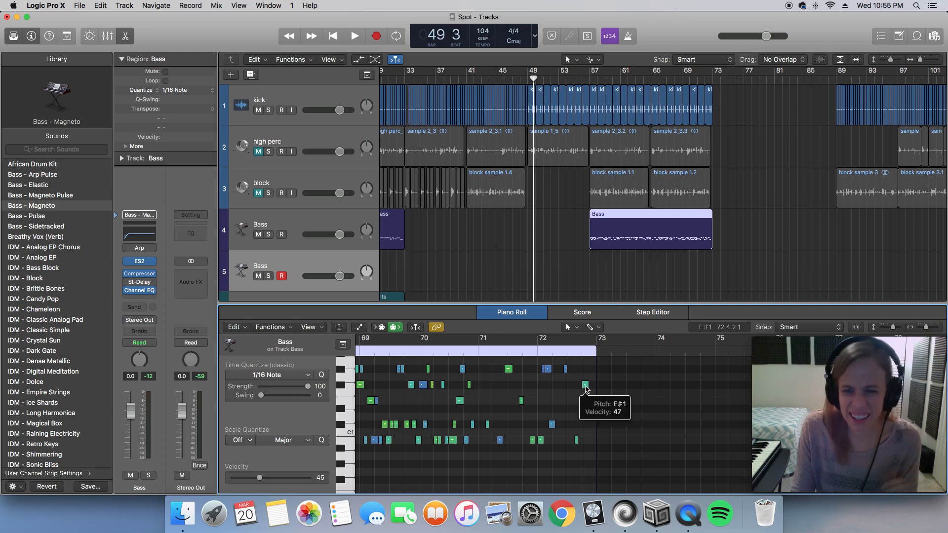
left_click_drag(585, 385, 585, 429)
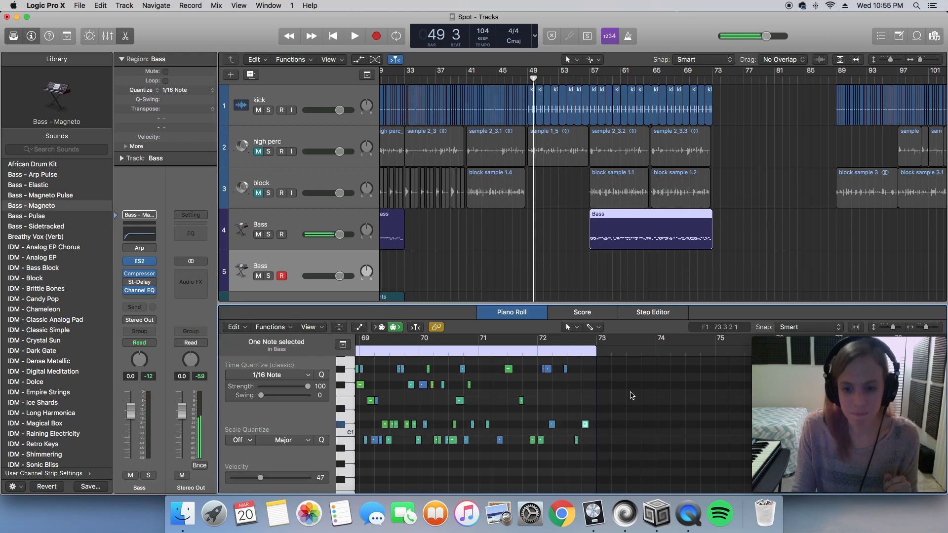
Step: Return the playhead to bar 33 in the arrangement
key("super+Left")
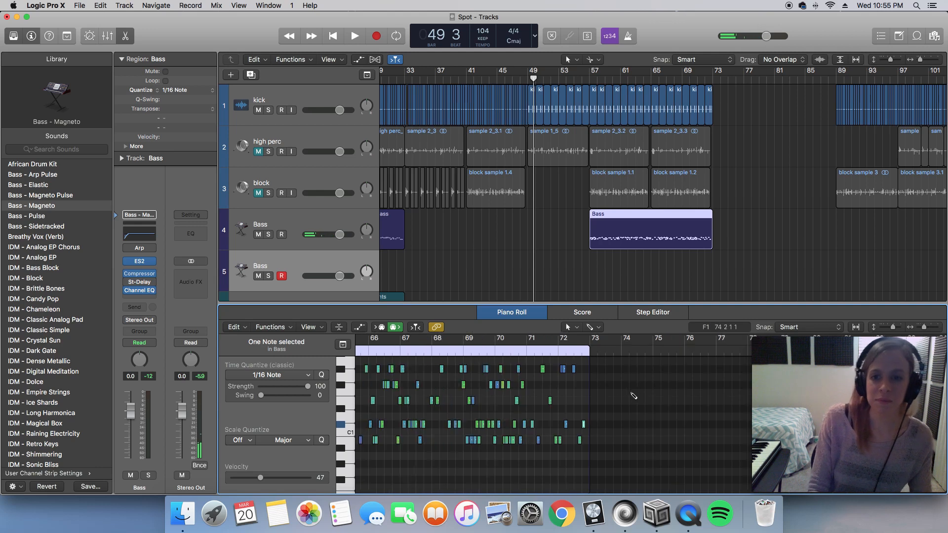
scroll(530, 168, "left", 5)
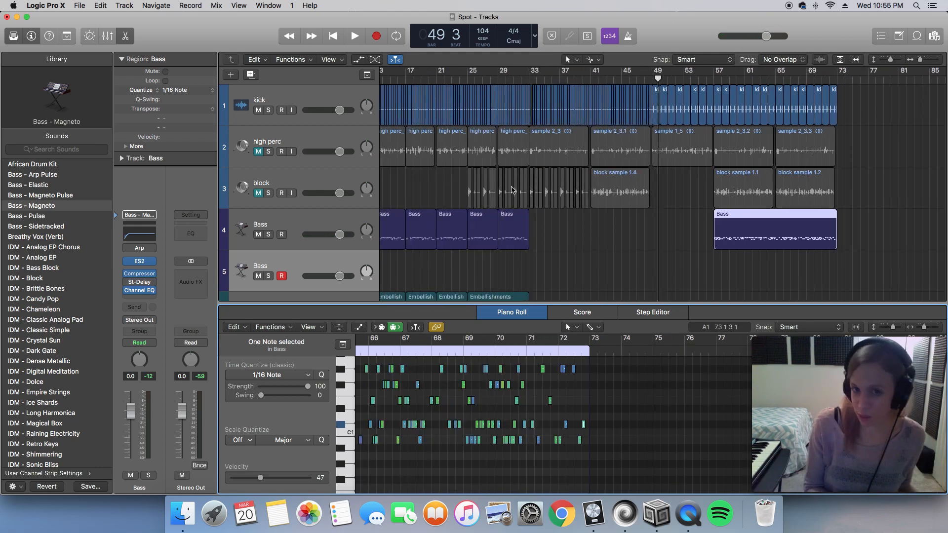
left_click_drag(531, 78, 529, 79)
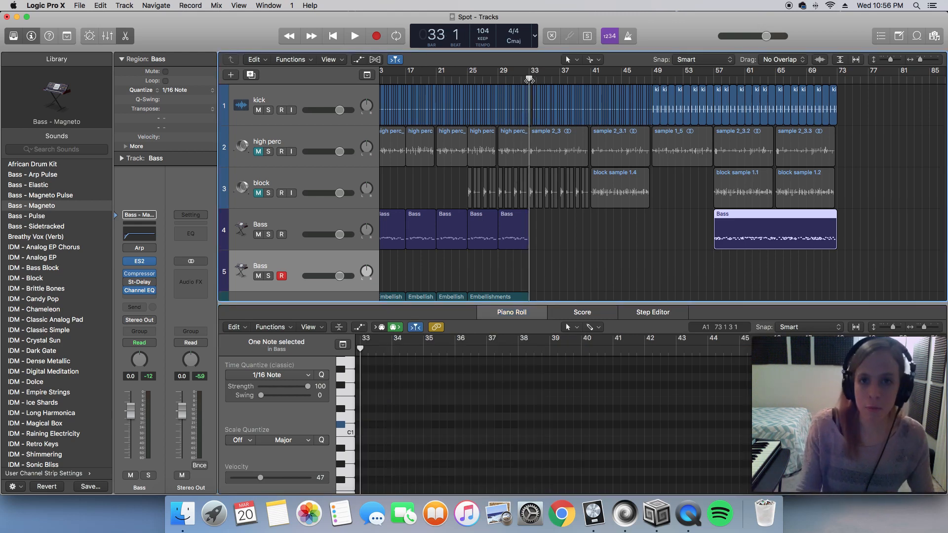
Step: Switch to SuperCollider and review the two Pseq duration patterns and their weights in the bass Pbindef's \dur Pwrand block
left_click(625, 514)
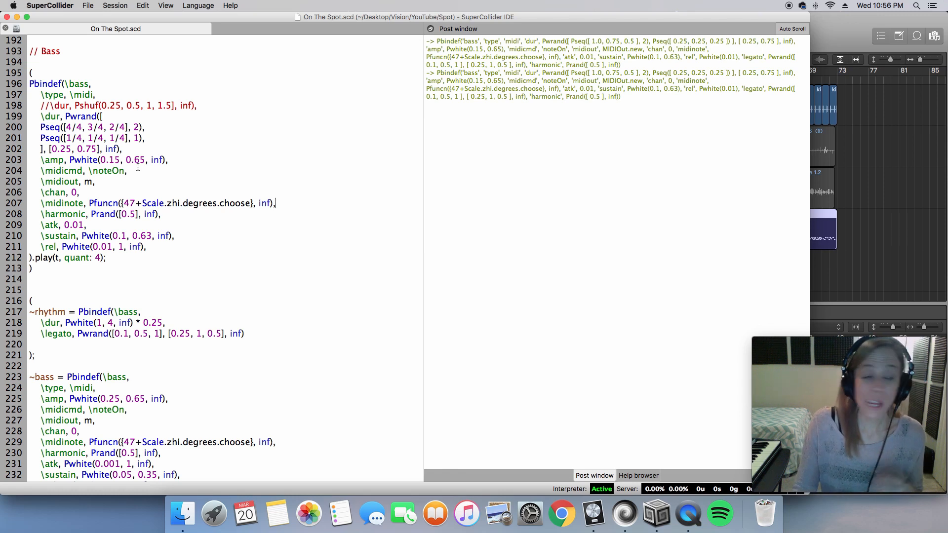
double_click(119, 149)
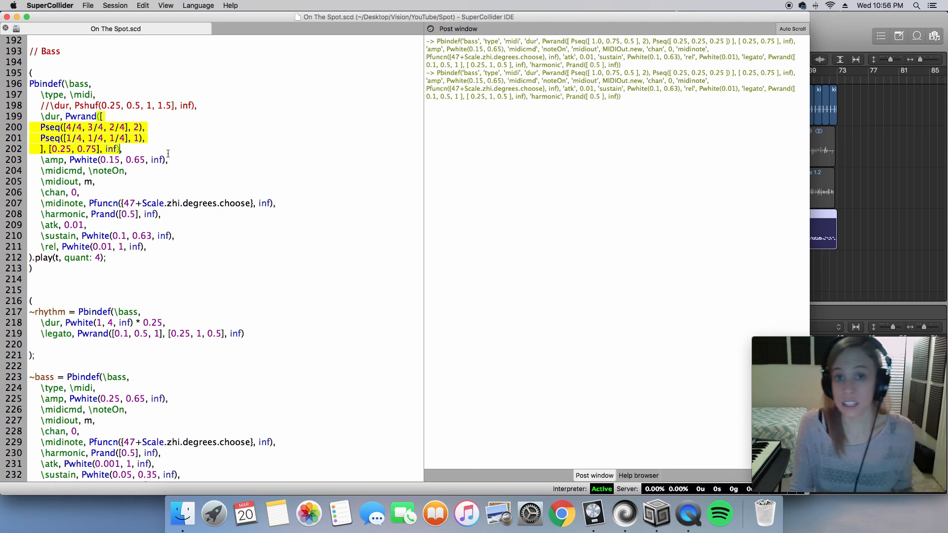
left_click(51, 139)
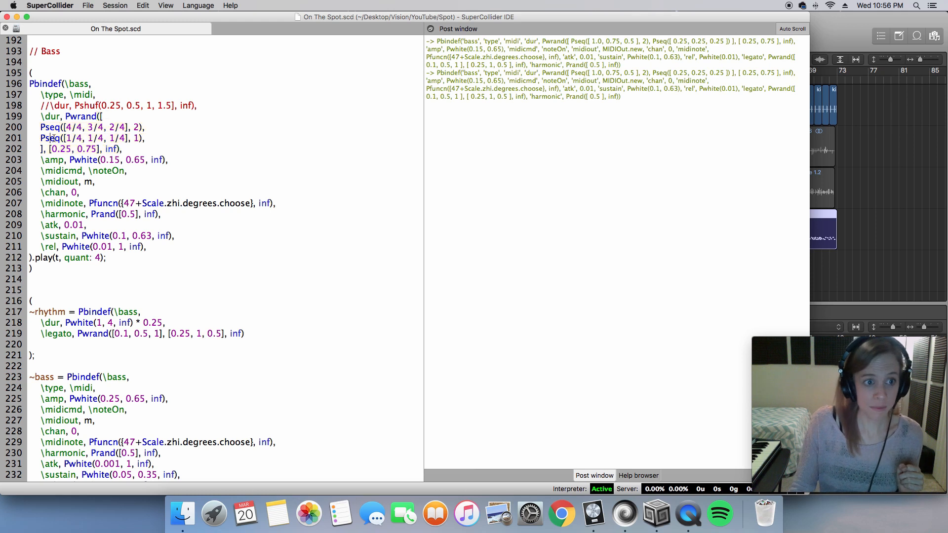
left_click_drag(146, 138, 86, 136)
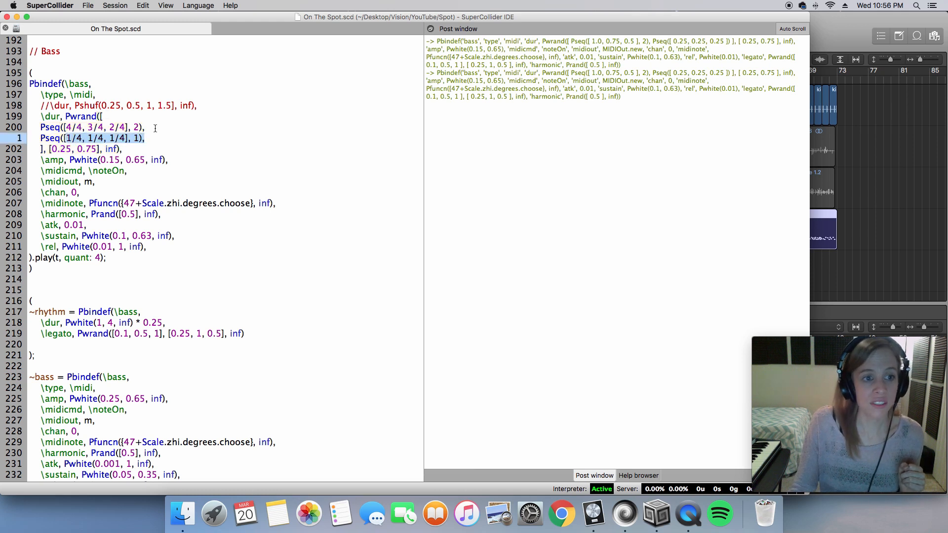
left_click_drag(154, 129, 69, 129)
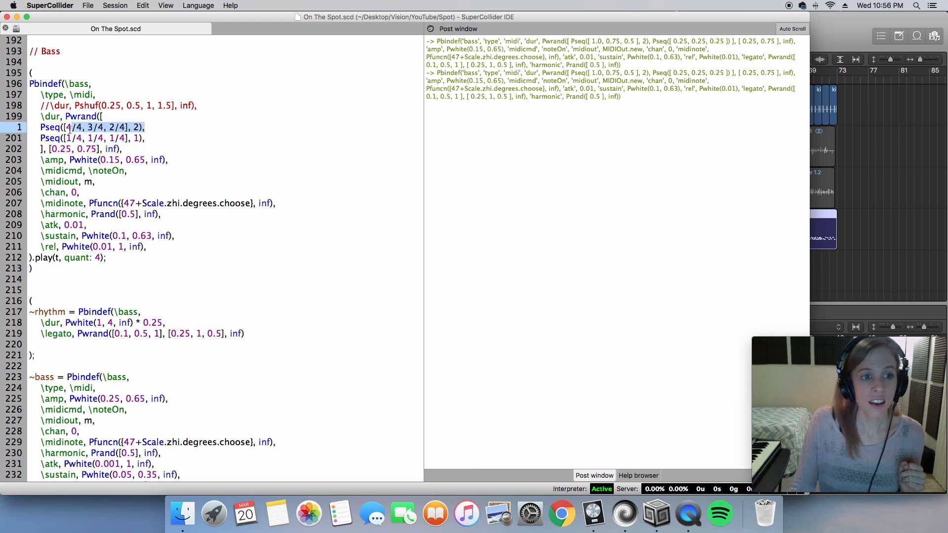
double_click(118, 149)
key("super+Return")
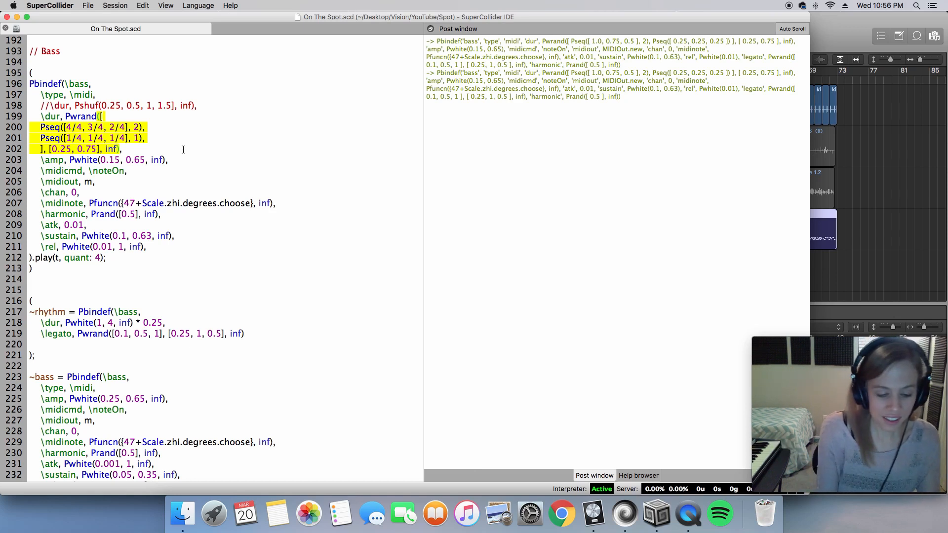
Step: Multiply the bass Pbindef's \dur Pwrand durations by 2 and check the 1/4-note Pseq line above it
type("*")
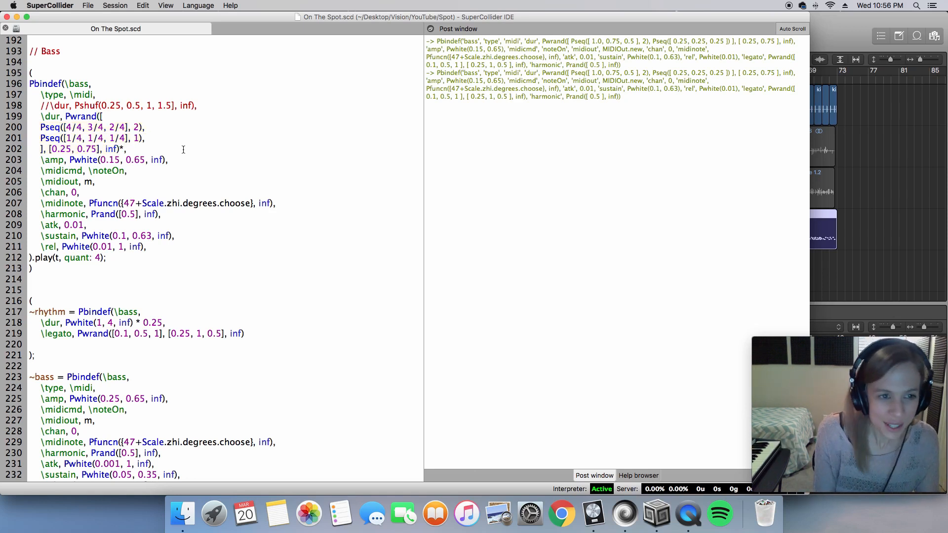
type("2")
key("Left")
key("Left")
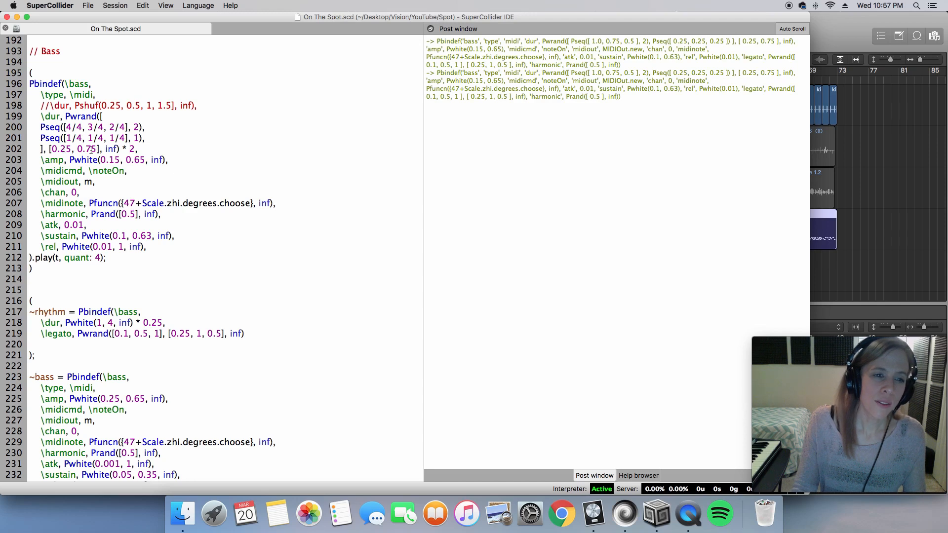
left_click_drag(155, 138, 38, 138)
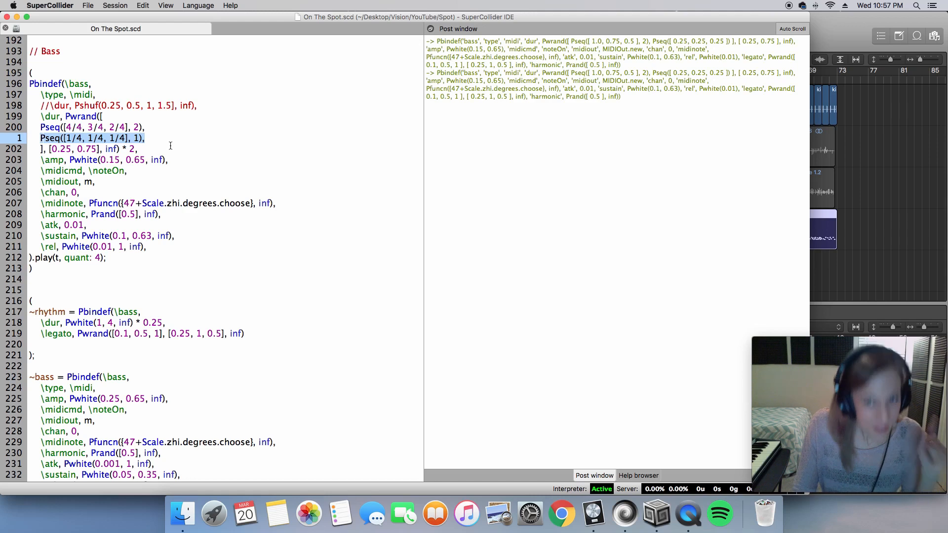
left_click(146, 154)
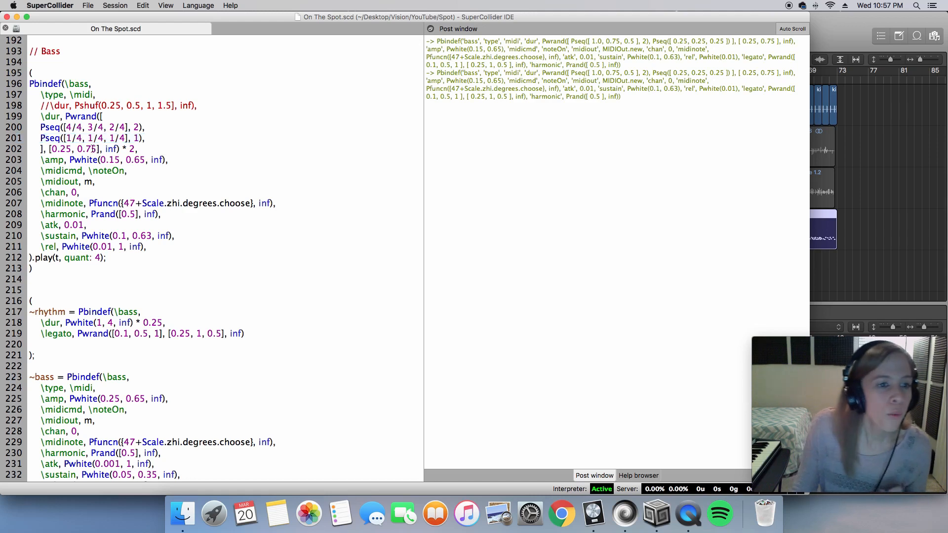
Step: Change the two weights in the bass \dur Pwrand to 0.45 and 0.55
key("BackSpace")
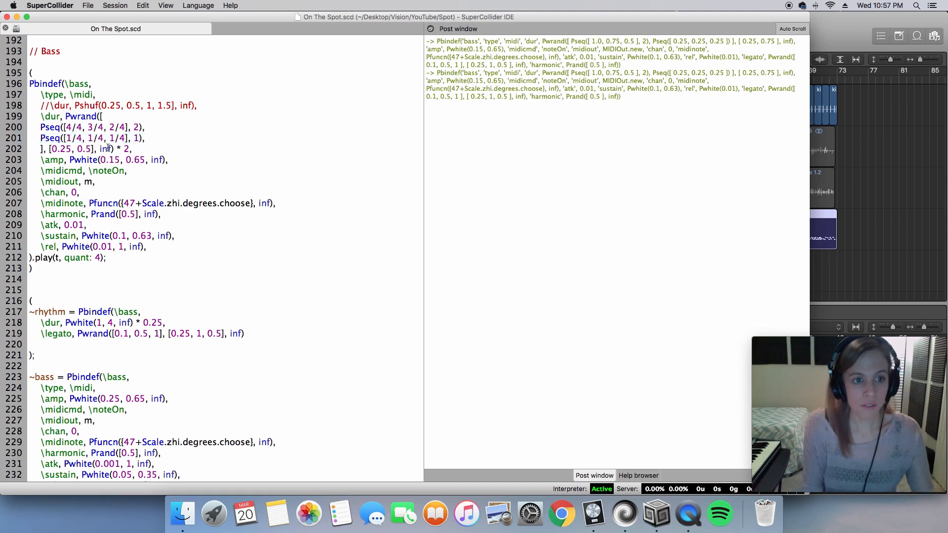
type("5")
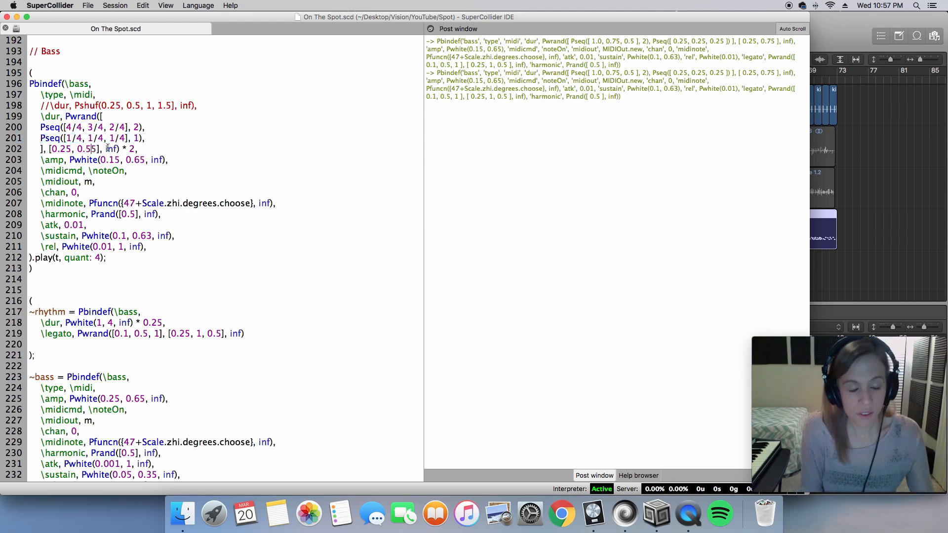
left_click(64, 148)
key("BackSpace")
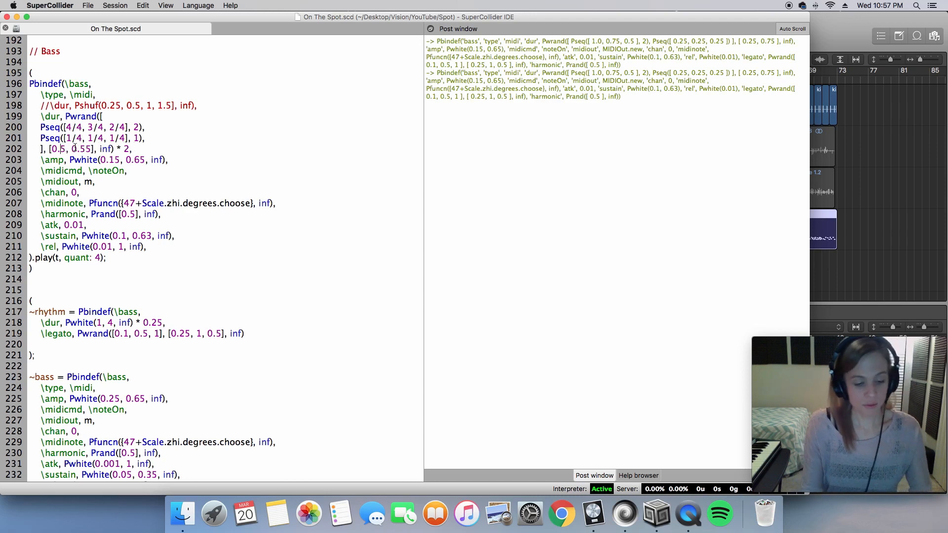
type("4")
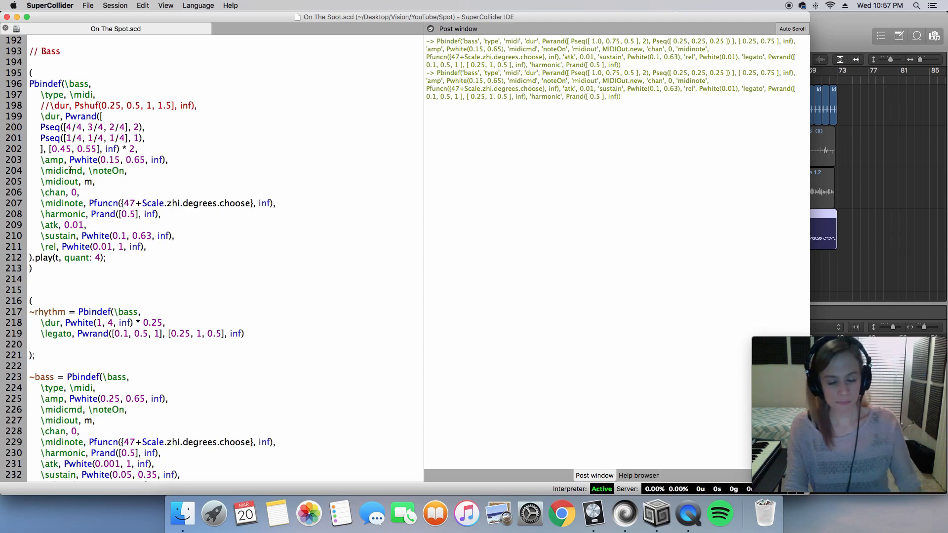
Step: Switch to Logic Pro X, start recording on the armed Bass track from bar 33, and run the bass Pbindef in SuperCollider to capture it
key("super+Tab")
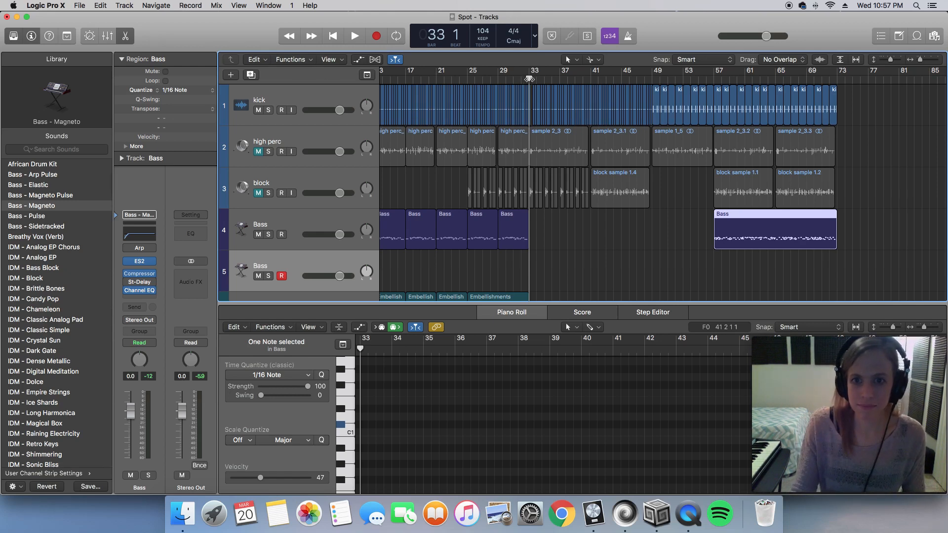
left_click_drag(529, 79, 530, 79)
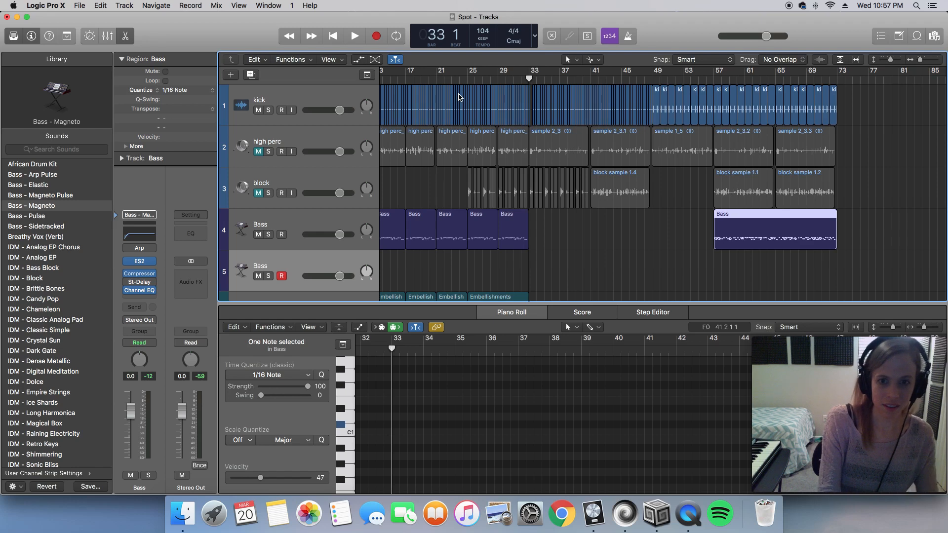
key("r")
key("super+Tab")
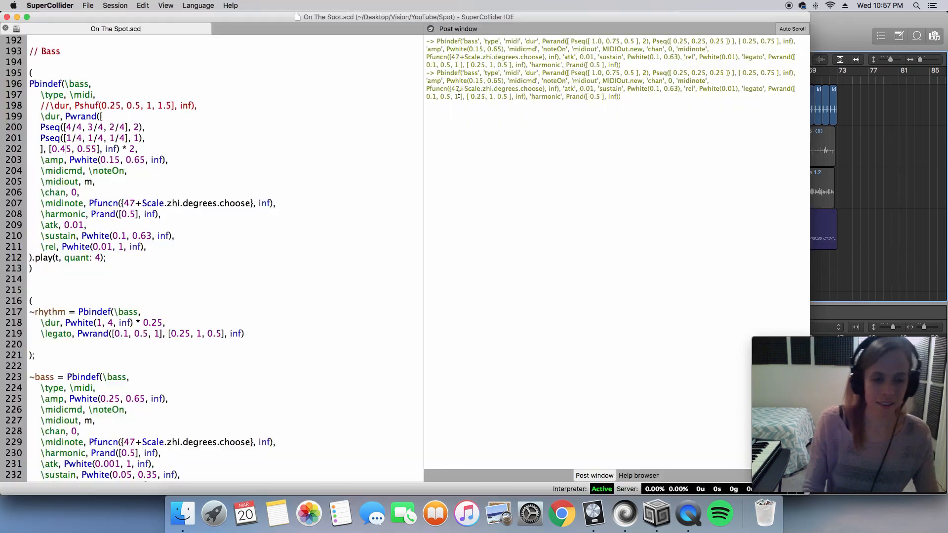
key("super+Return")
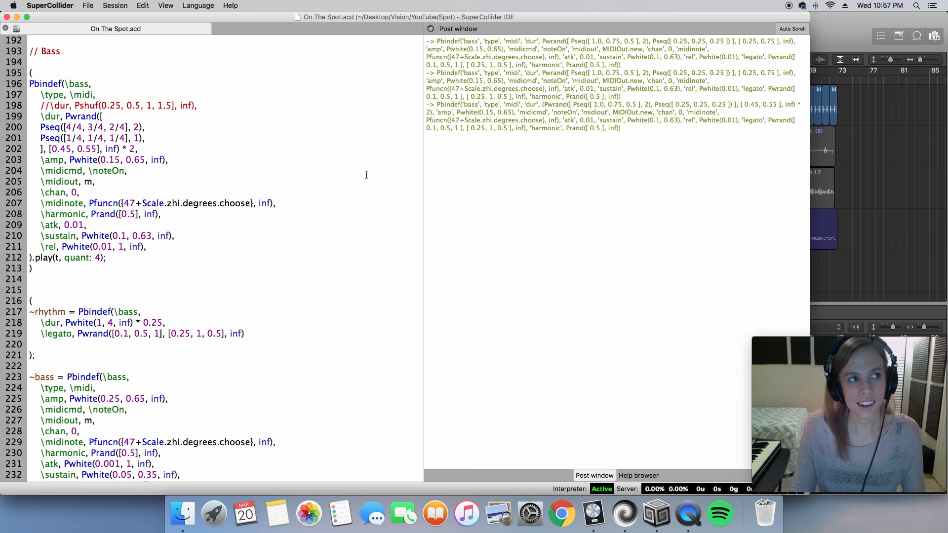
key("super+Tab")
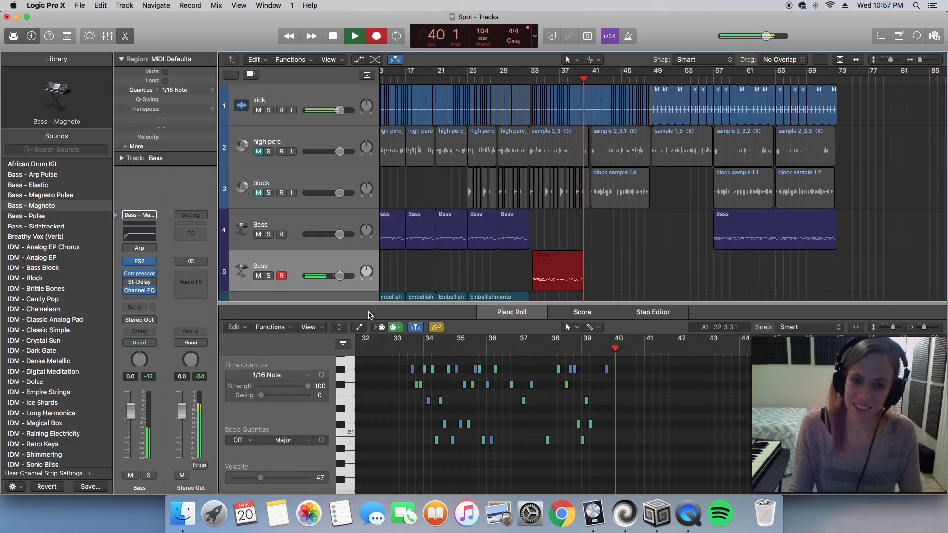
left_click_drag(367, 302, 367, 292)
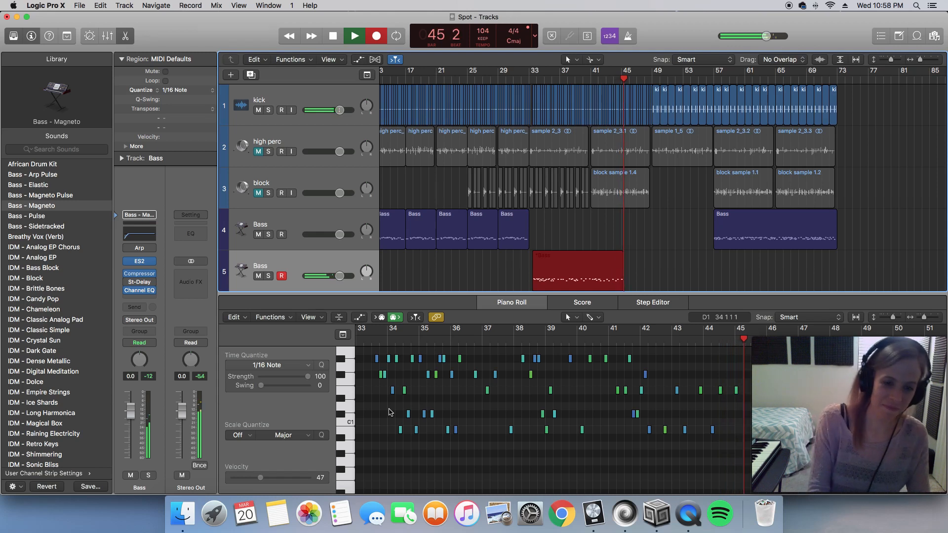
Step: Stop the recording and the SuperCollider pattern, and delete the newly recorded Bass region at bar 33 in Logic Pro X
key("space")
key("super+Tab")
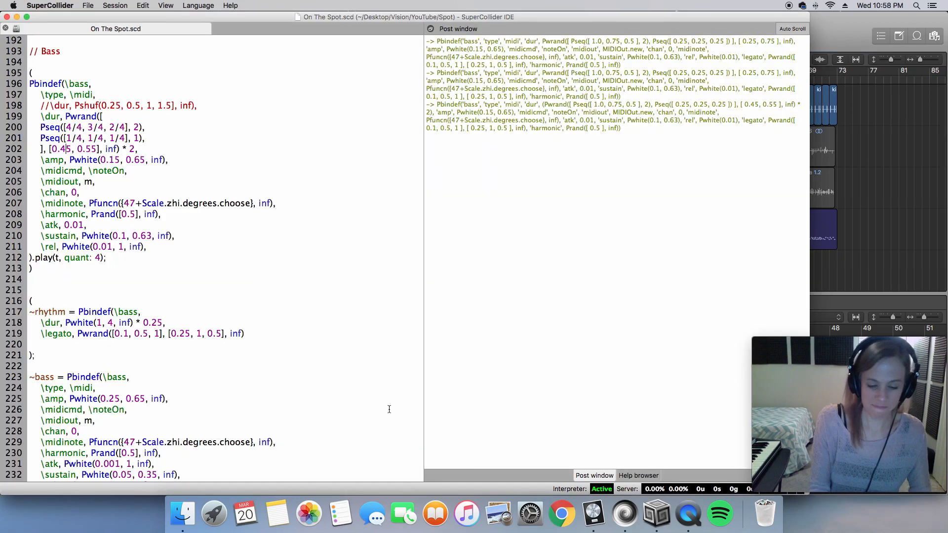
key("super+Tab")
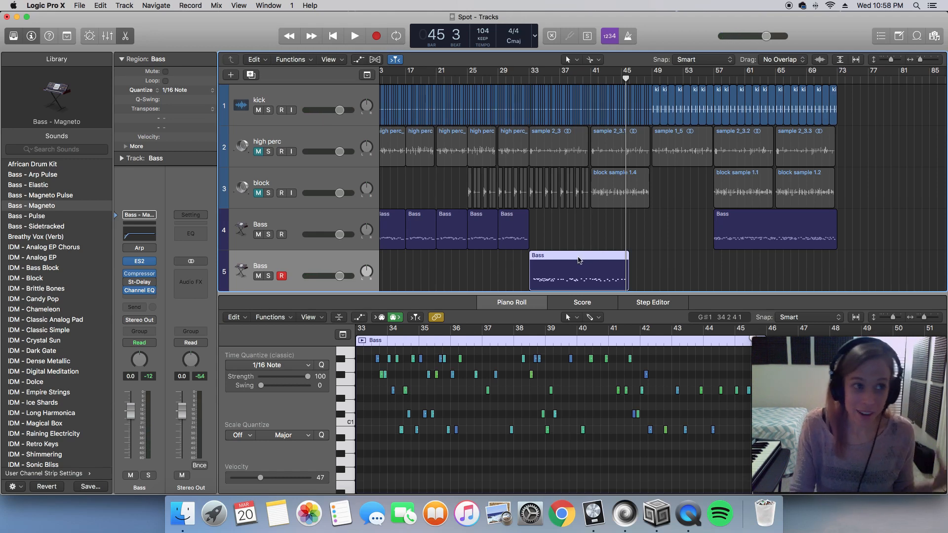
key("Delete")
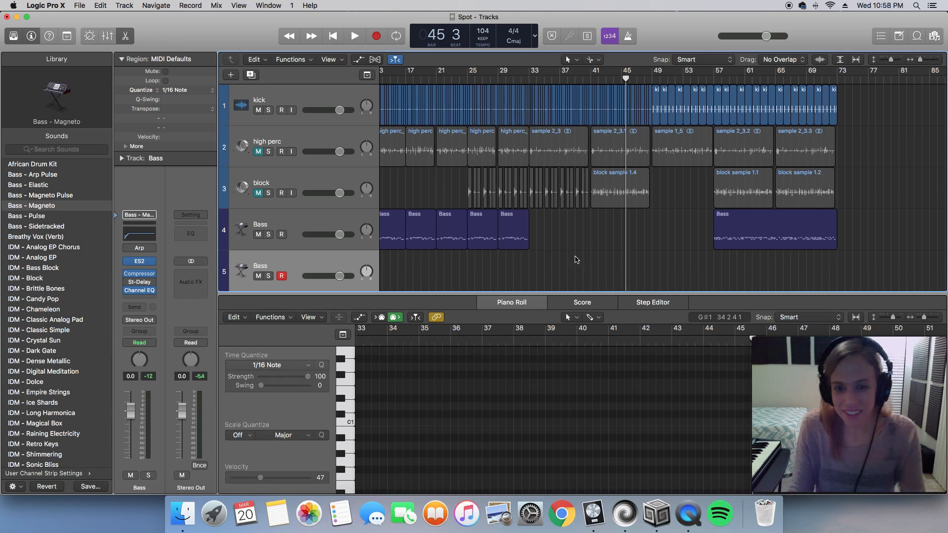
Step: Switch to SuperCollider and set the multiplier after the bass \dur Pwrand to 1.5
key("super+Tab")
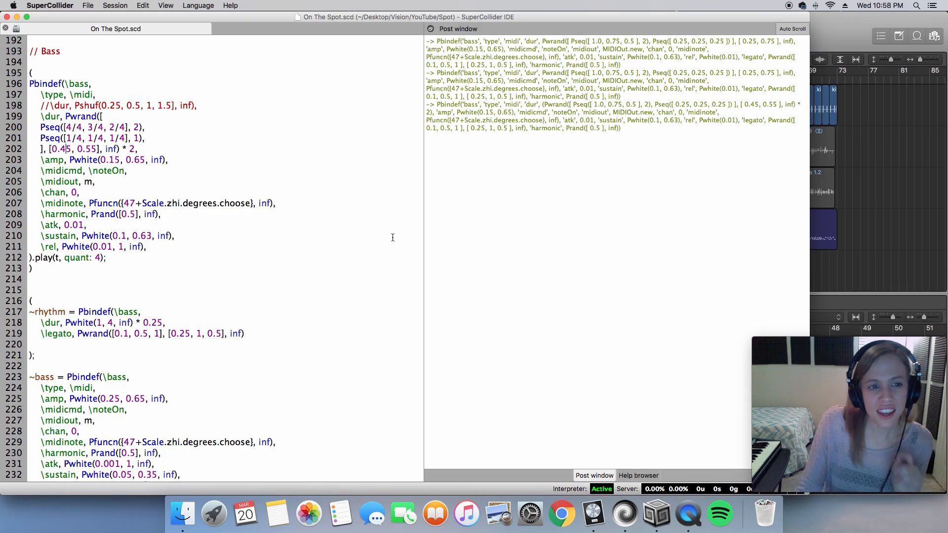
left_click(134, 149)
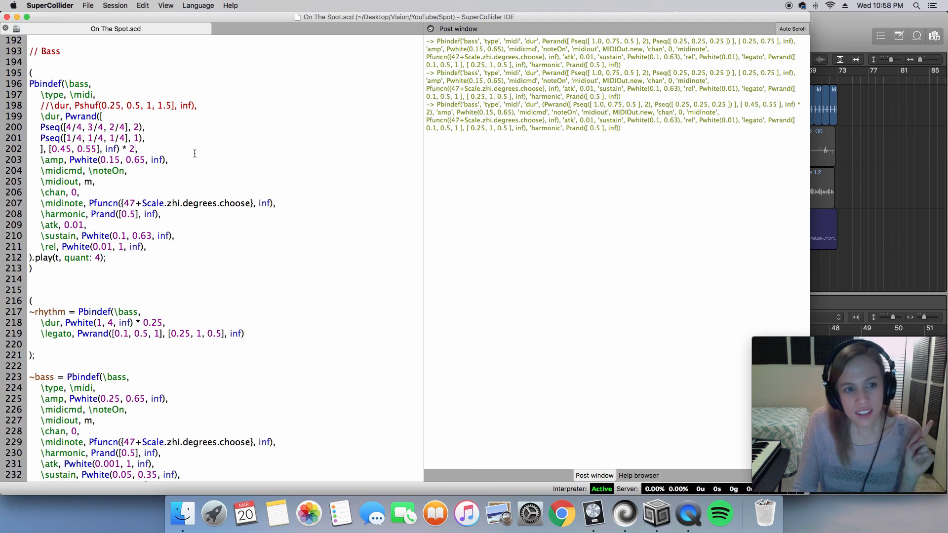
key("BackSpace")
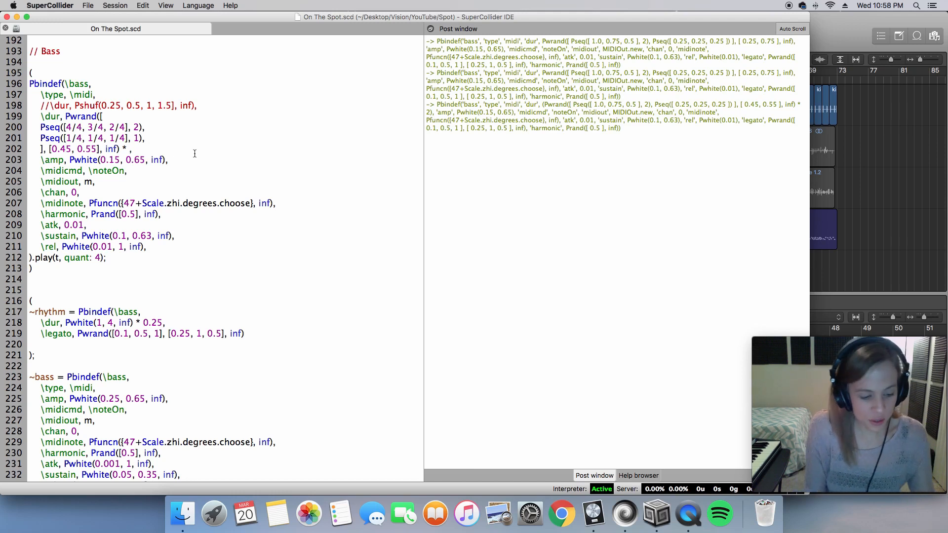
type("1.5")
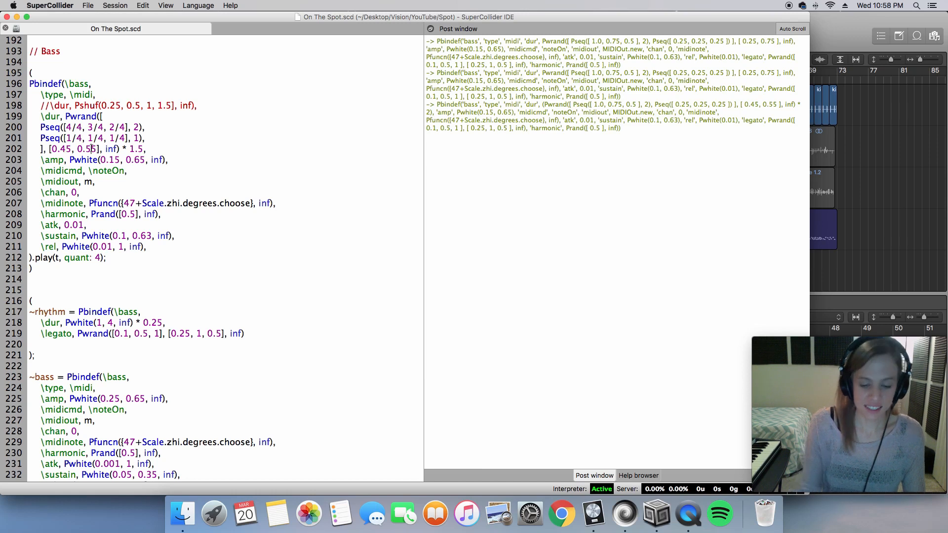
Step: Change the two weights in the bass \dur Pwrand to 0.35 and 0.65
left_click(92, 148)
key("BackSpace")
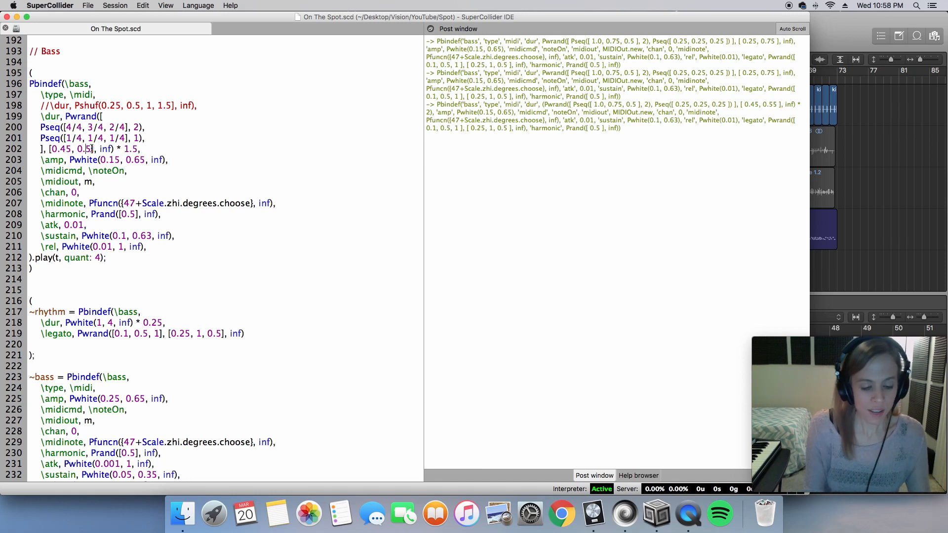
type("6")
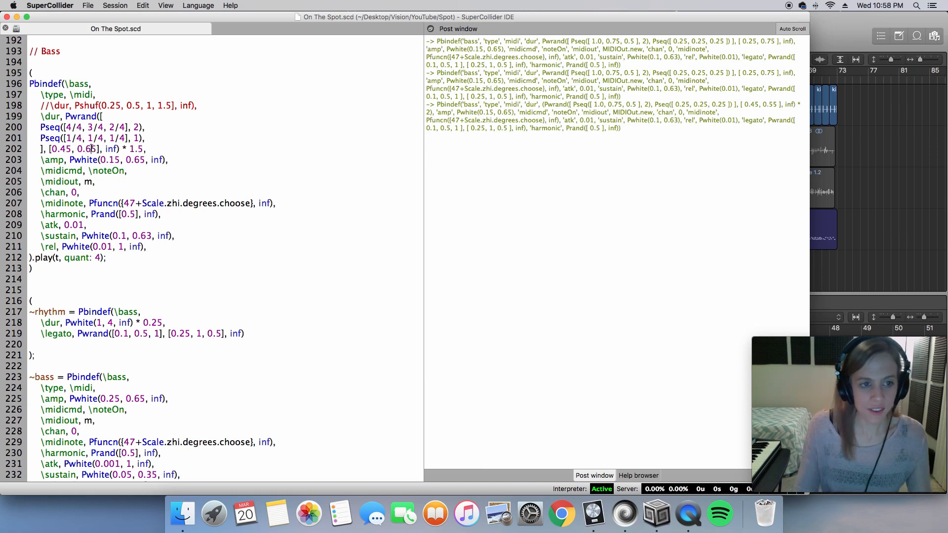
left_click(64, 148)
key("BackSpace")
type("3")
Step: Evaluate the whole bass Pbindef block to audition the revised pattern
left_click(57, 272)
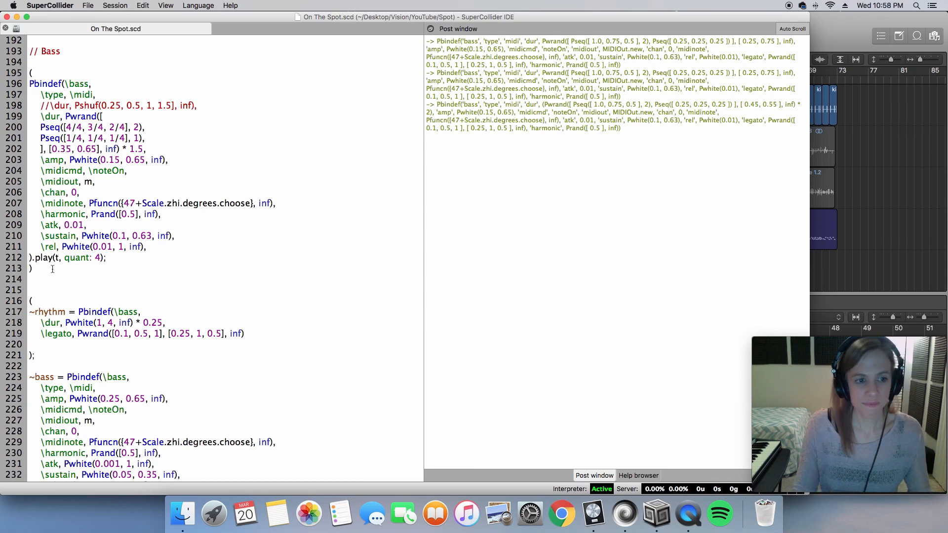
key("super+Return")
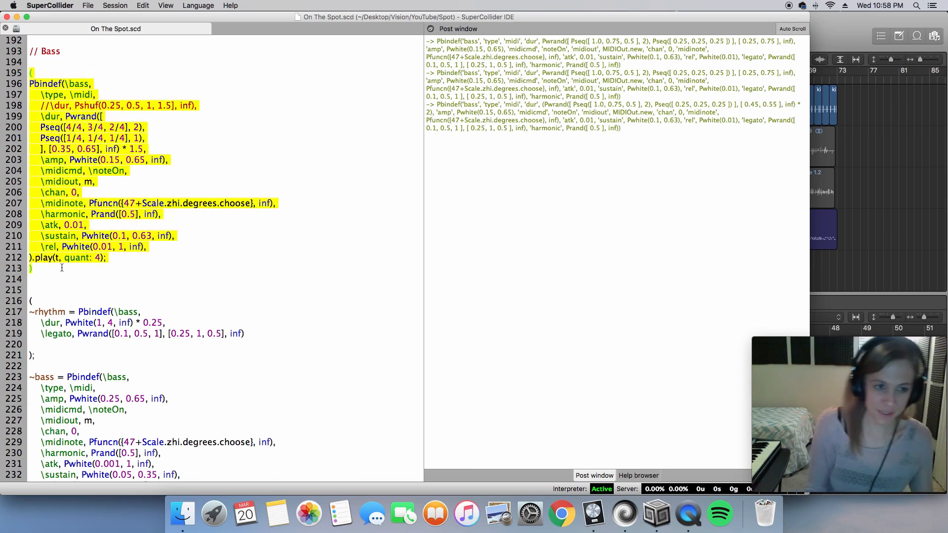
key("super+Return")
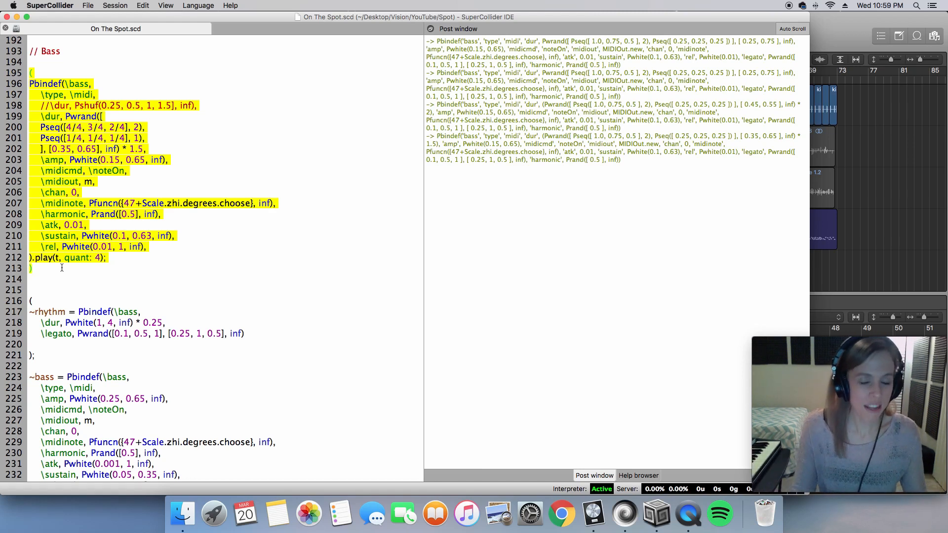
Step: Switch to Logic Pro X, record another bass take from bar 33, and run the bass Pbindef in SuperCollider for it
key("super+Tab")
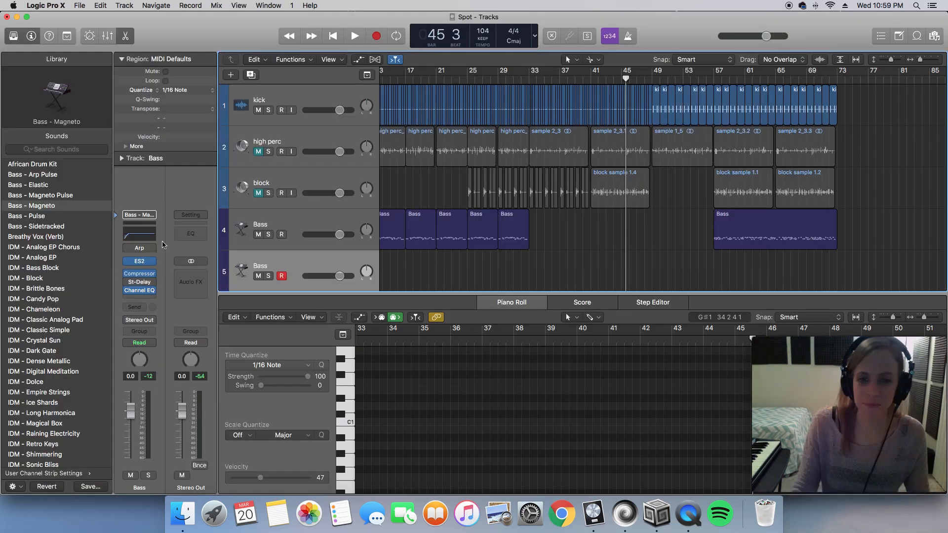
left_click_drag(531, 80, 530, 80)
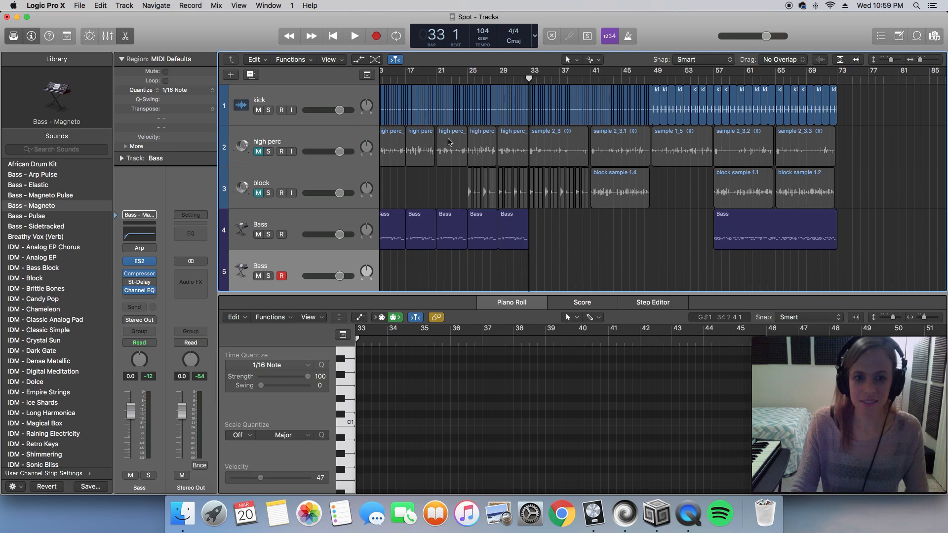
scroll(460, 134, "down", 1)
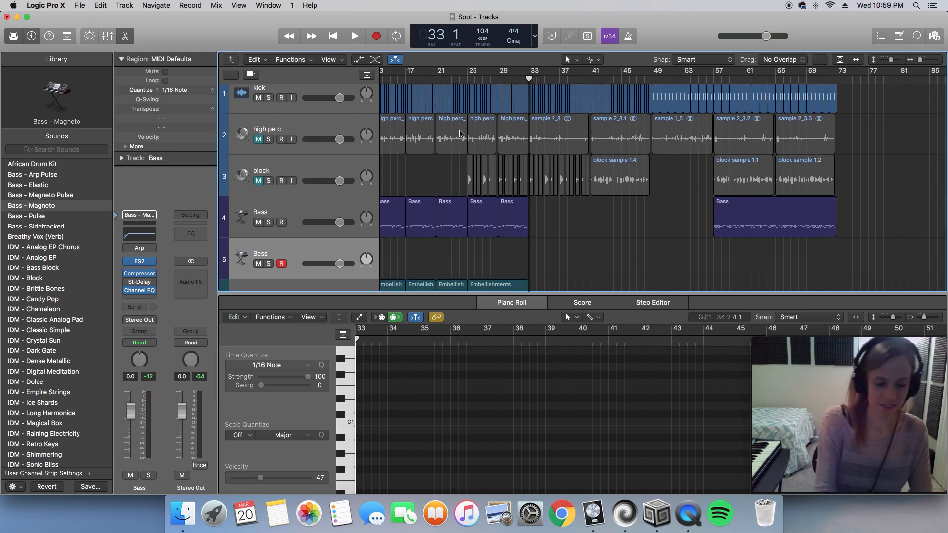
key("space")
key("super+Tab")
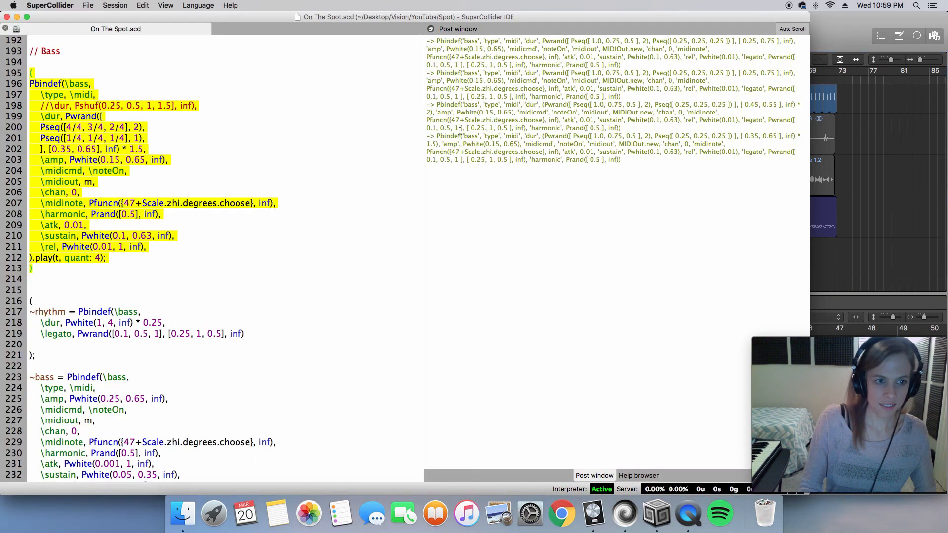
key("super+Return")
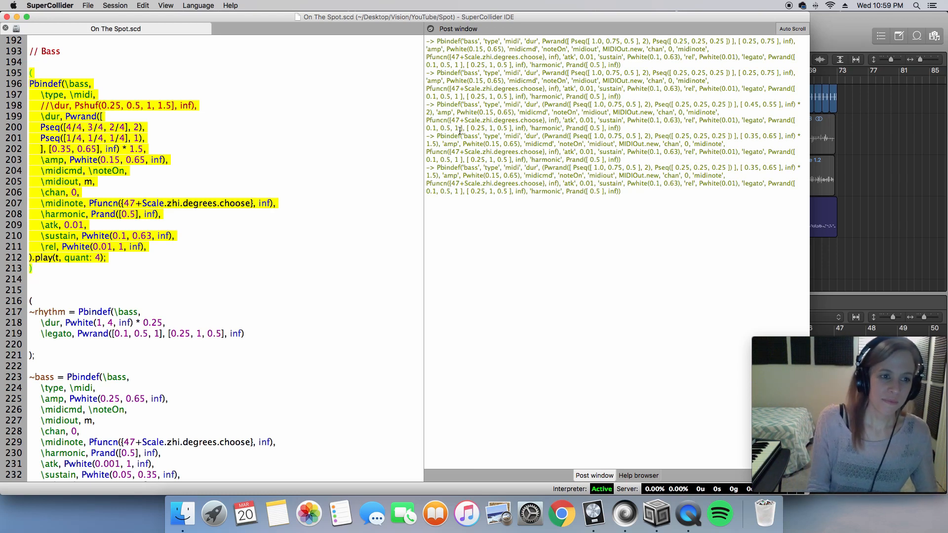
Step: Switch back to Logic Pro X and delete the short Bass region just recorded around bar 33
key("super+Tab")
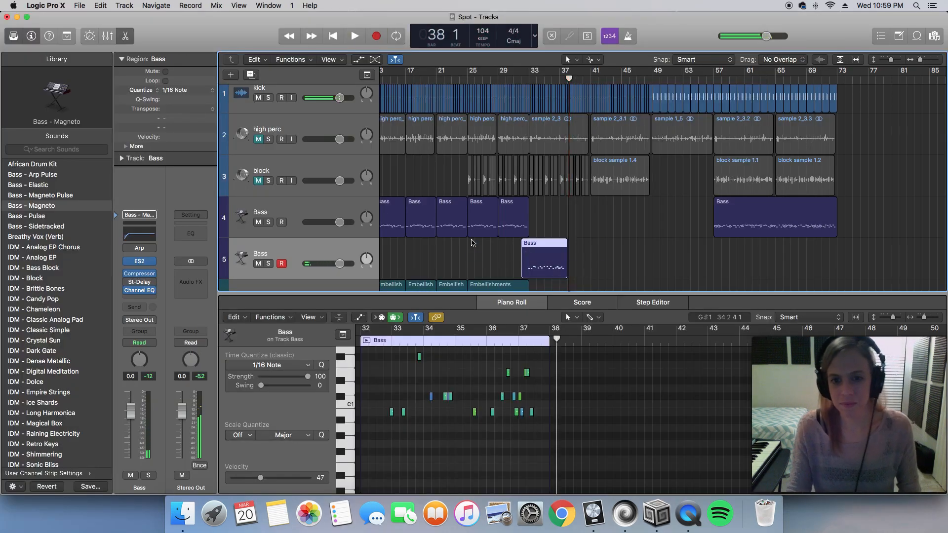
key("Delete")
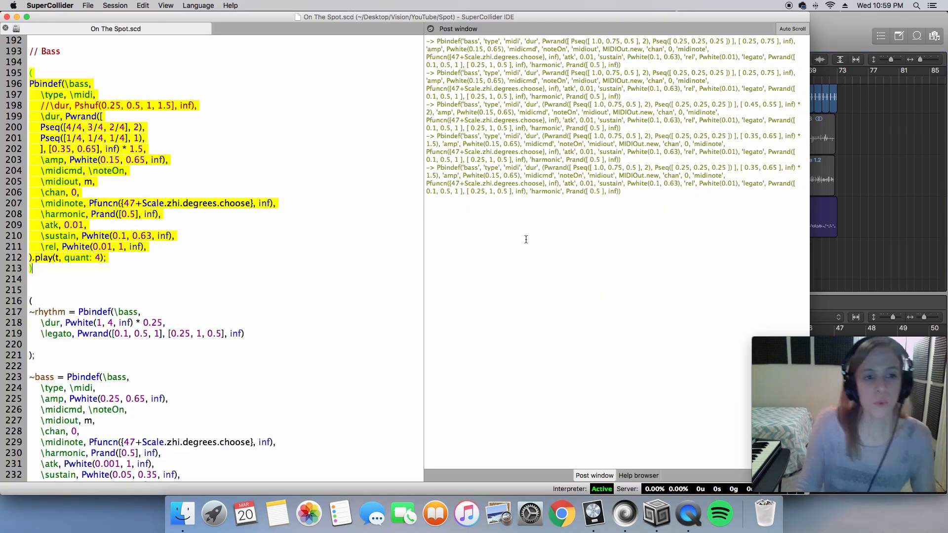
Step: Switch to SuperCollider and set the multiplier after the bass \dur Pwrand to 2
key("super+Tab")
left_click_drag(130, 150, 145, 148)
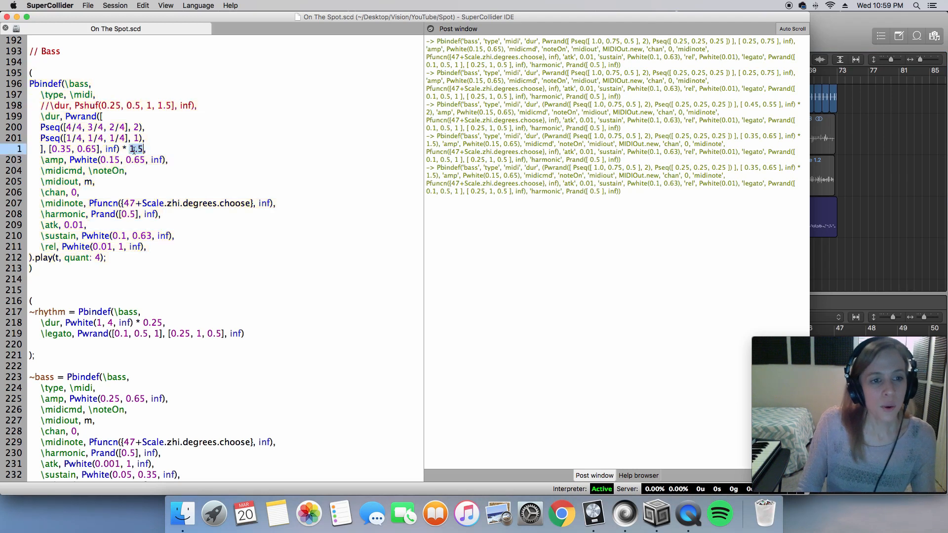
type("2")
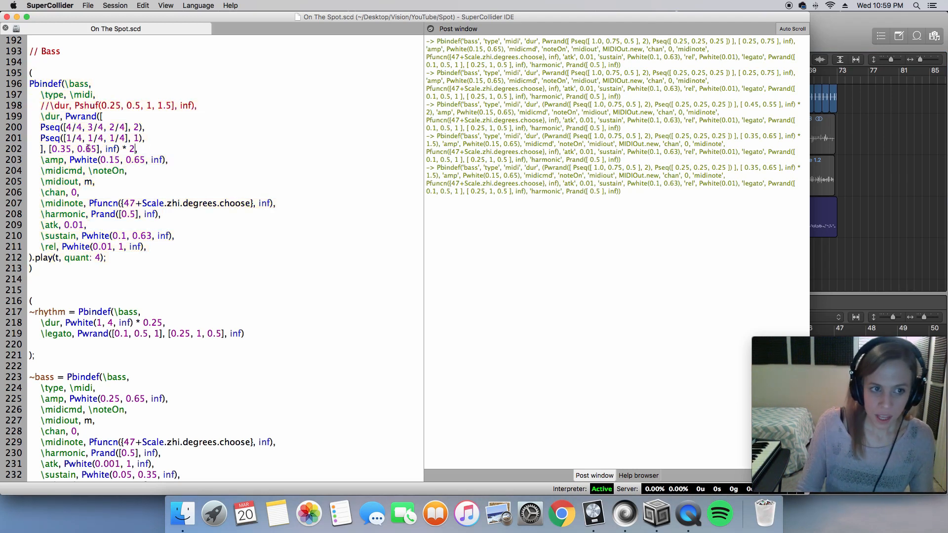
Step: Set the weights of the bass \dur Pwrand to [0.25, 0.75]
key("Left")
key("Left")
key("BackSpace")
type("7")
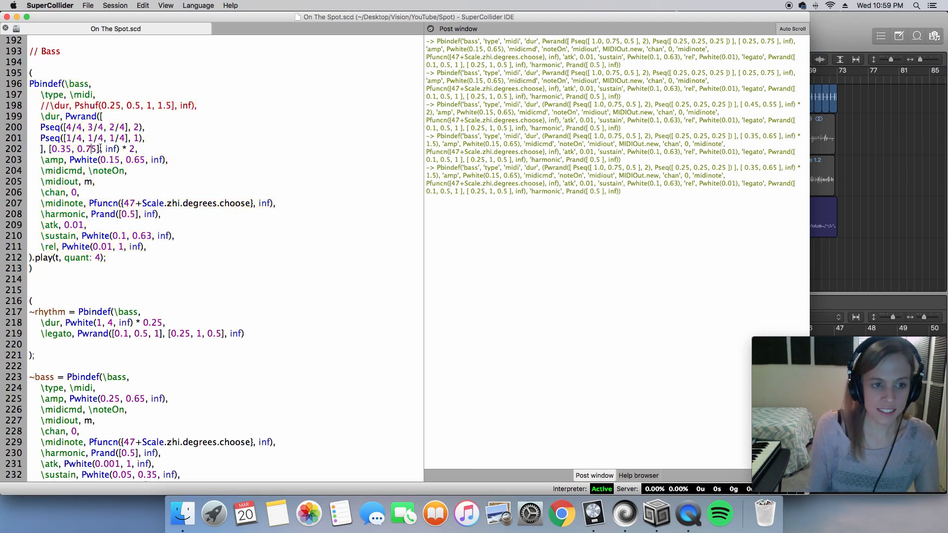
left_click(65, 149)
key("BackSpace")
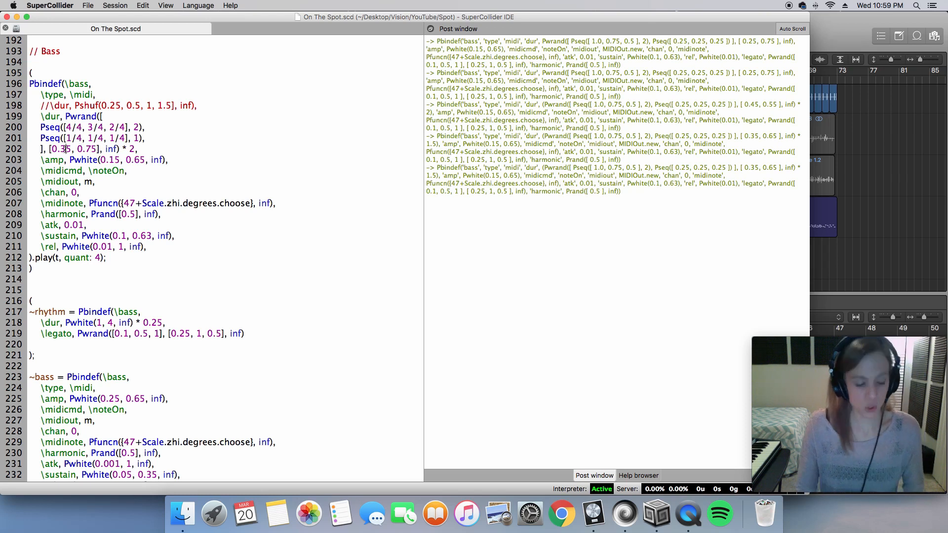
type("2")
Step: Switch to Logic Pro X, start recording just before bar 33 on the second Bass track, and run the bass Pbindef in SuperCollider
key("super+Tab")
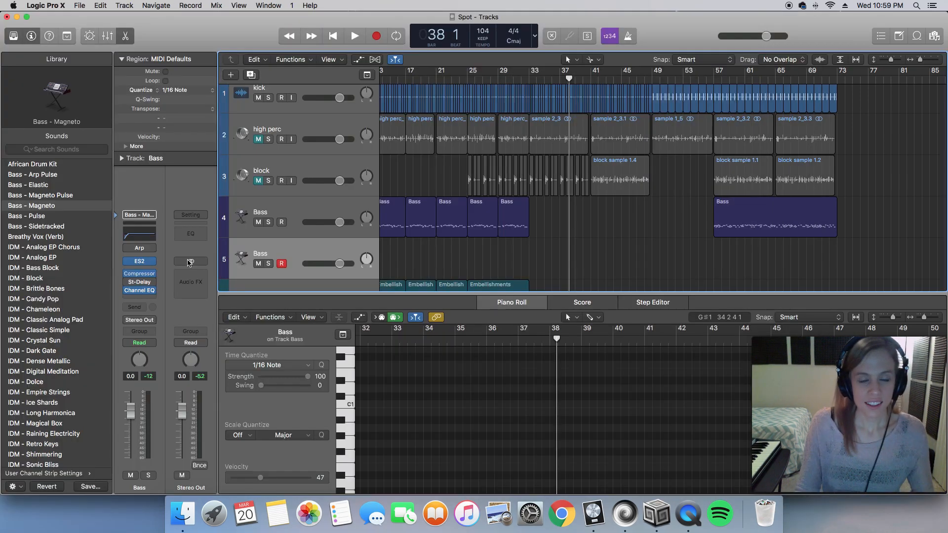
mouse_move(529, 78)
left_mouse_down()
mouse_move(546, 78)
mouse_move(526, 79)
left_mouse_up()
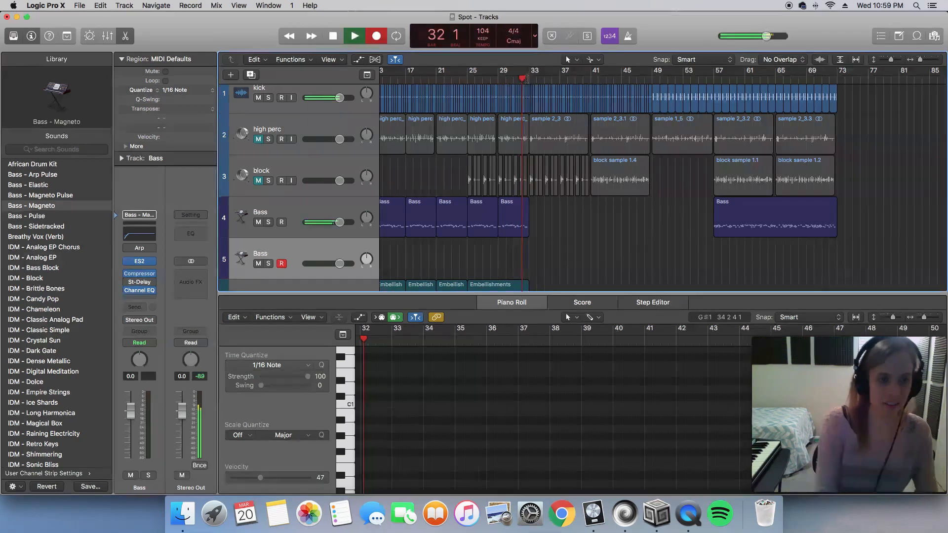
key("super+Tab")
key("super+Return")
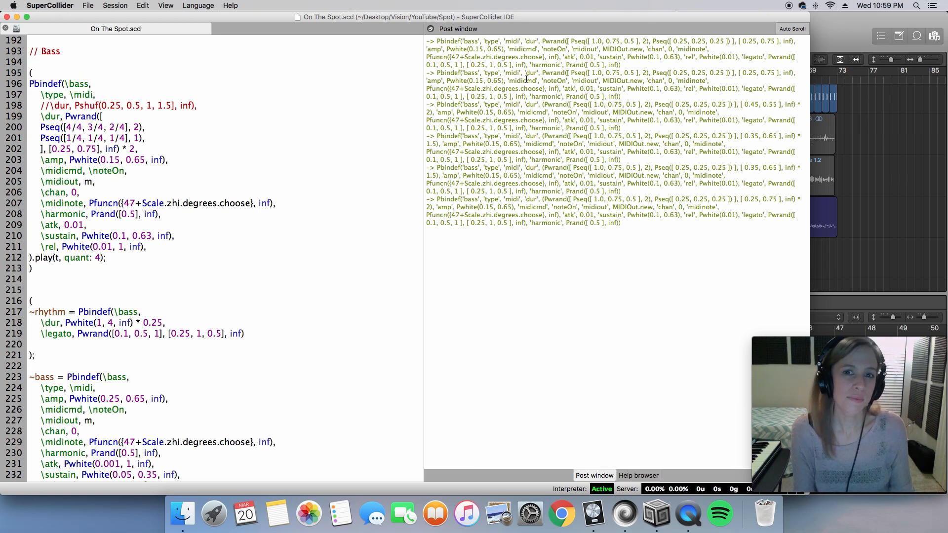
Step: Return to Logic Pro X, stop the recording, and delete the short Bass region just captured at bar 33
key("super+Tab")
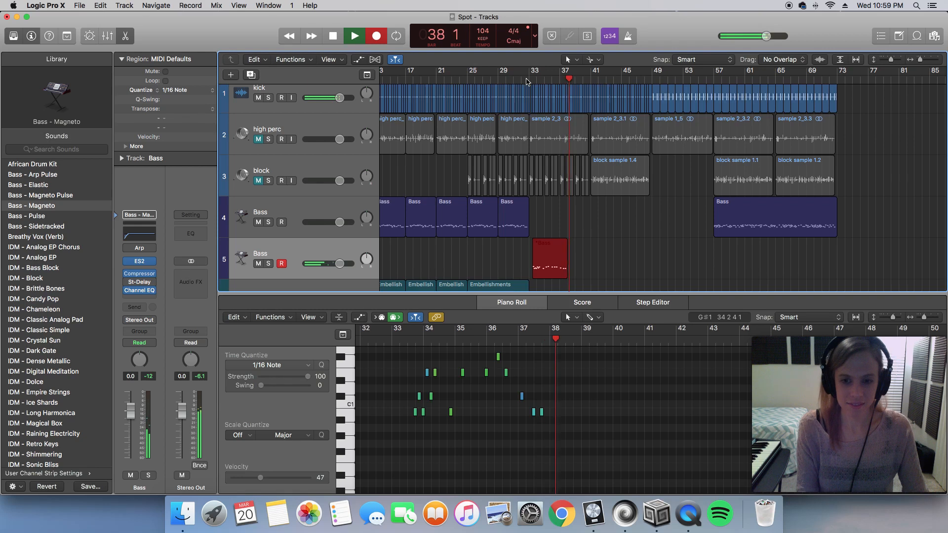
key("super+Tab")
key("super+Tab")
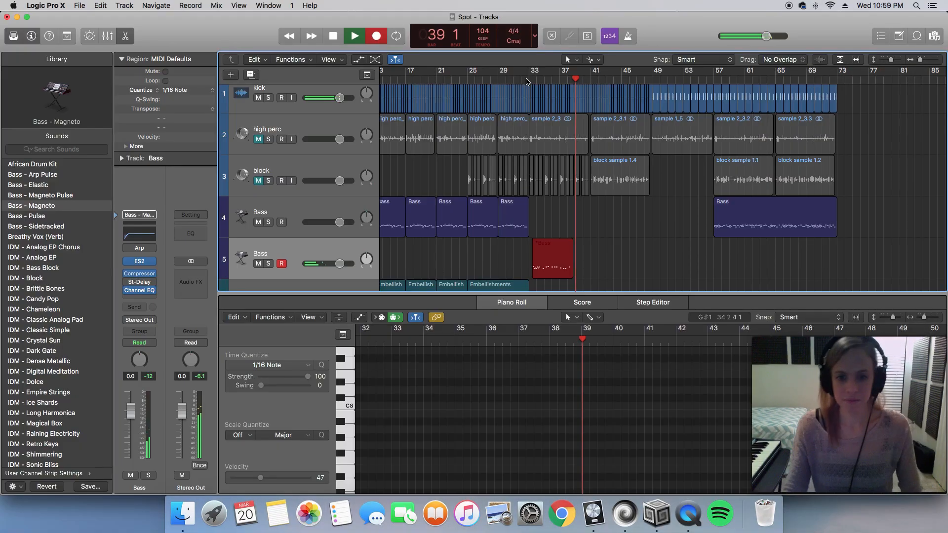
key("space")
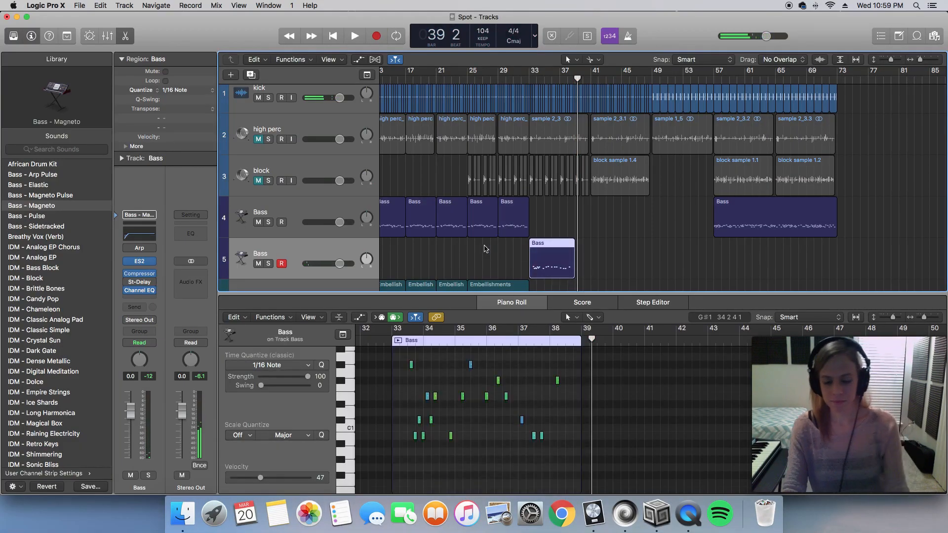
key("Delete")
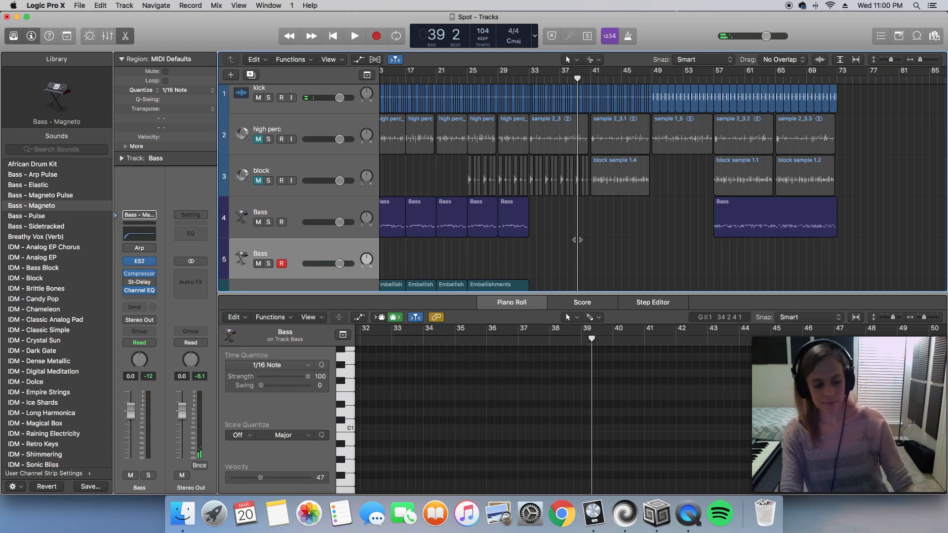
Step: Switch to SuperCollider, set the multiplier after the bass \dur Pwrand to 1.2, and evaluate the block to audition it
key("super+Tab")
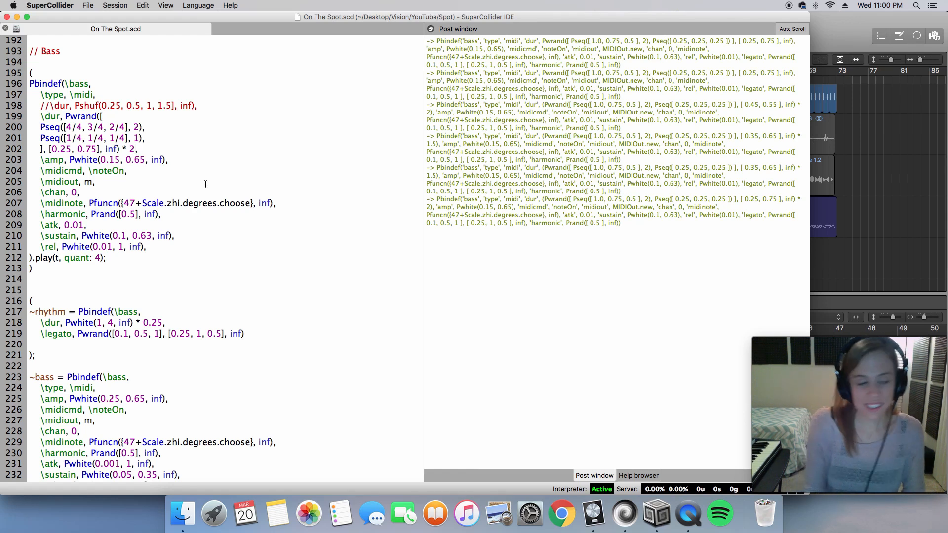
key("BackSpace")
key("BackSpace")
key("BackSpace")
key("BackSpace")
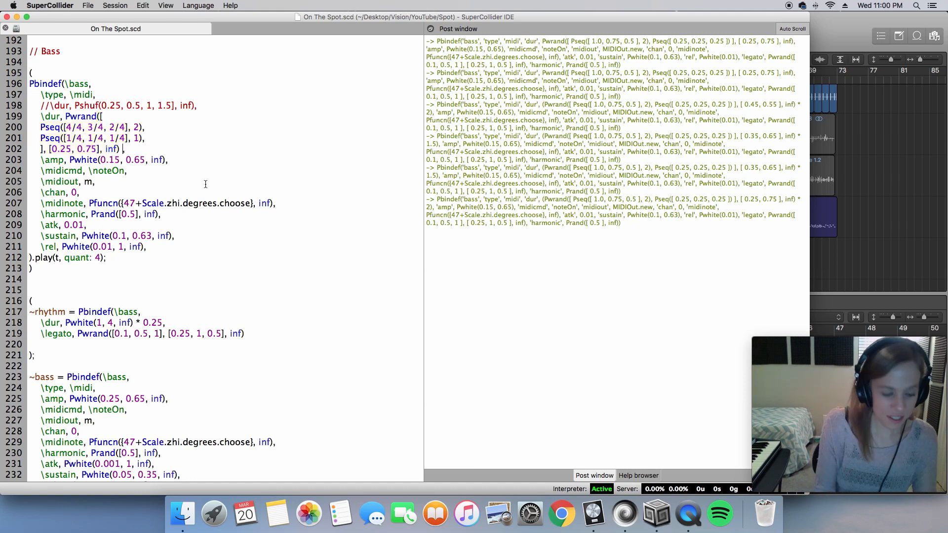
type("* 1")
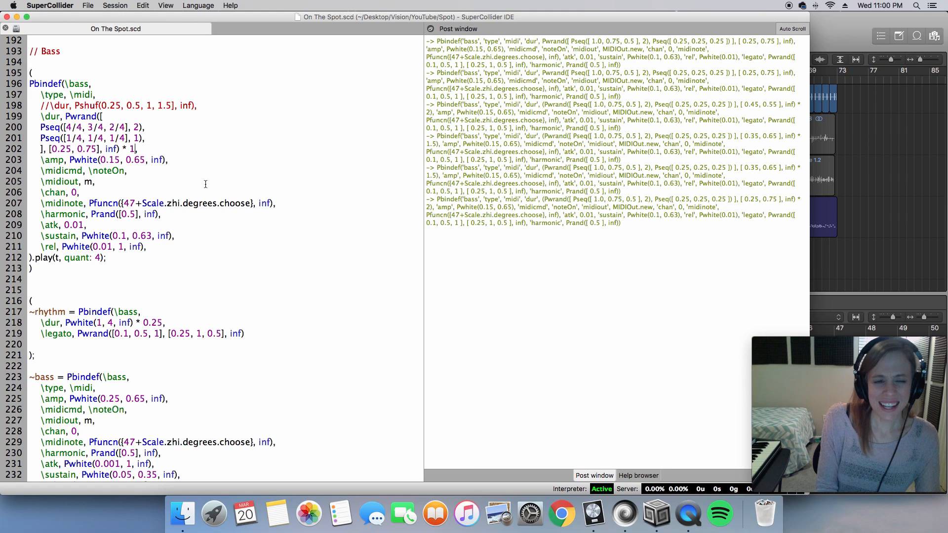
type(".2")
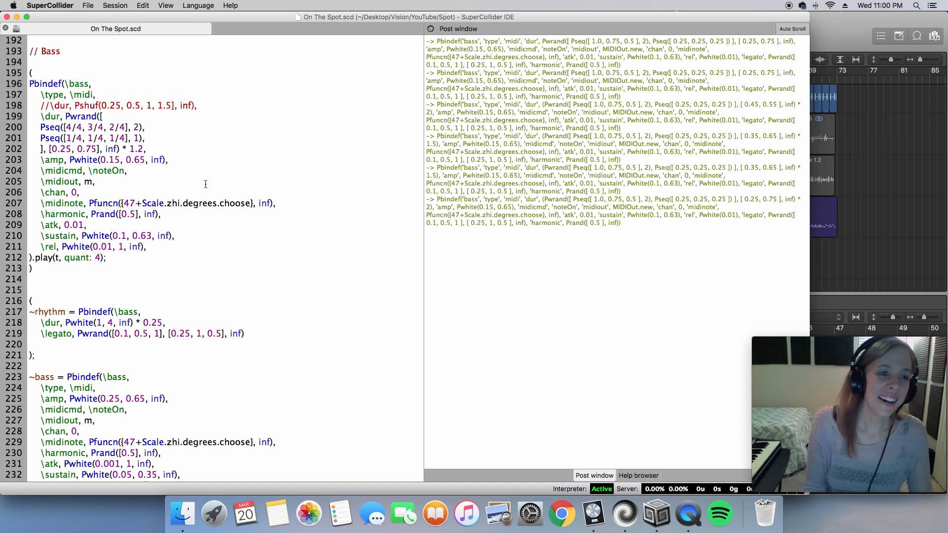
key("super+Return")
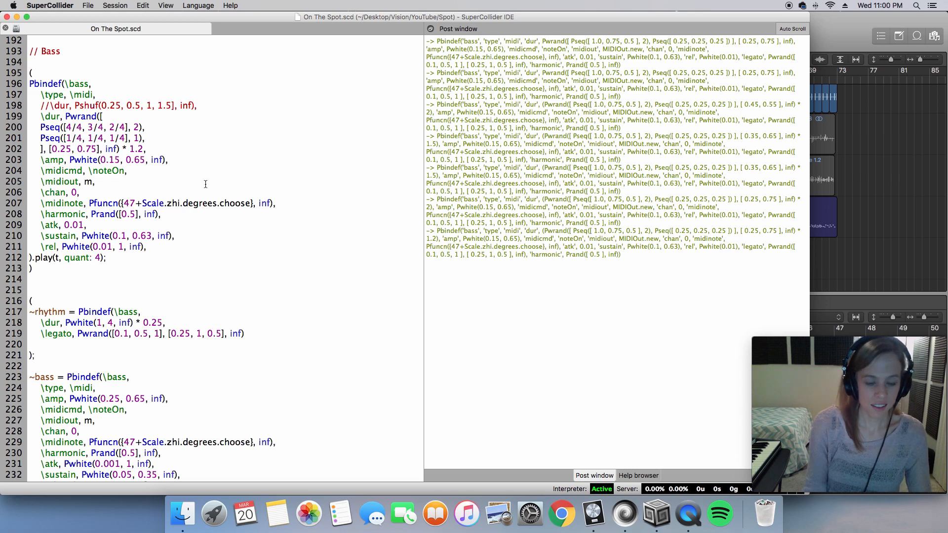
Step: Set the bass \dur multiplier to 1.3 and evaluate the Pbindef block again
key("BackSpace")
type("3")
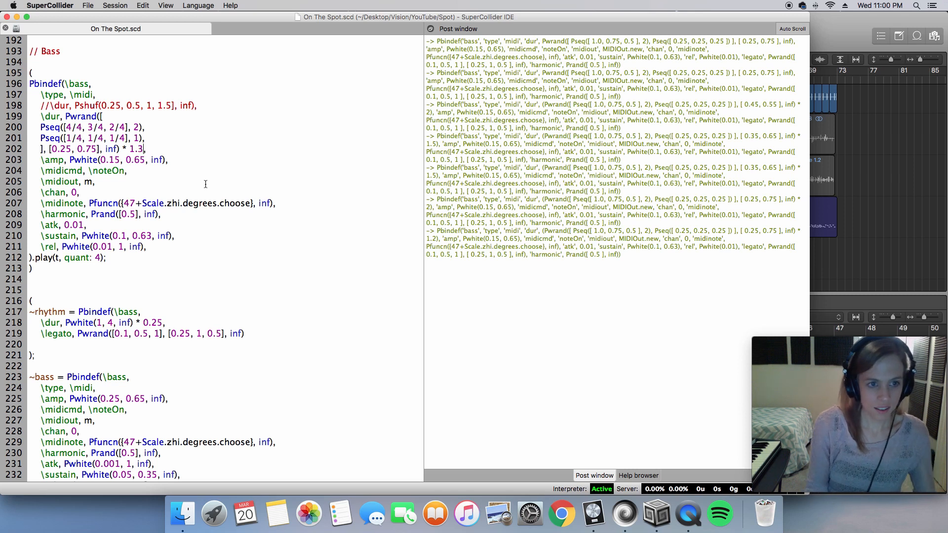
key("super+Return")
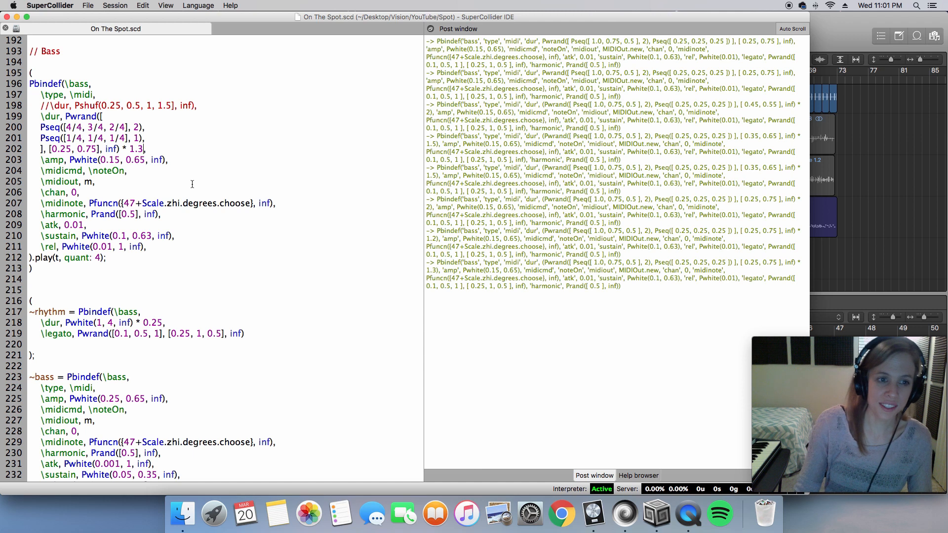
Step: Switch to Logic Pro X, start recording the second Bass track from bar 33, and run the bass Pbindef in SuperCollider for the take
key("super+Tab")
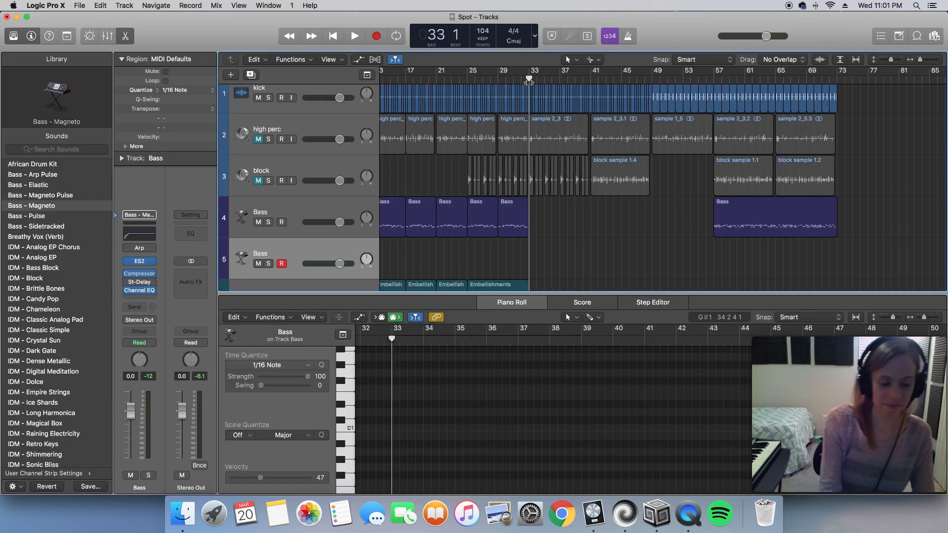
key("r")
key("super+Tab")
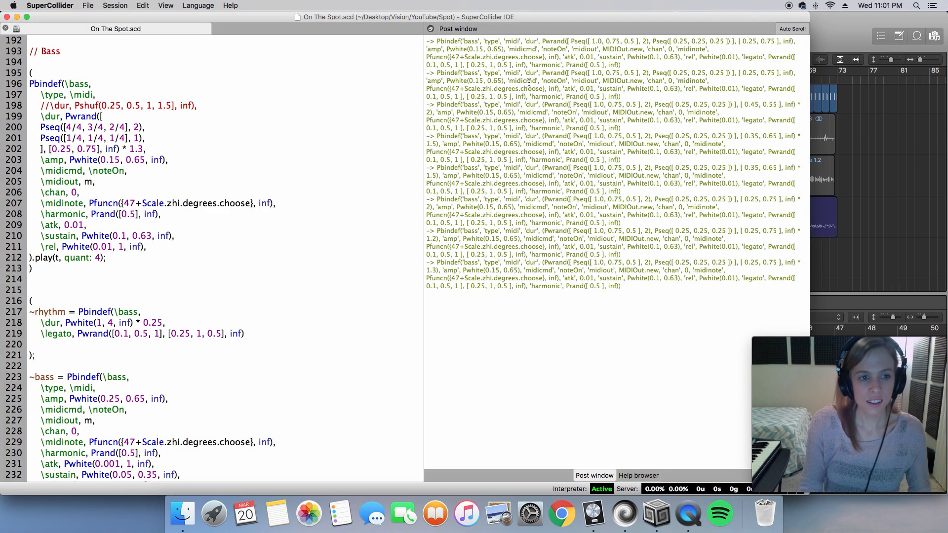
key("super+Return")
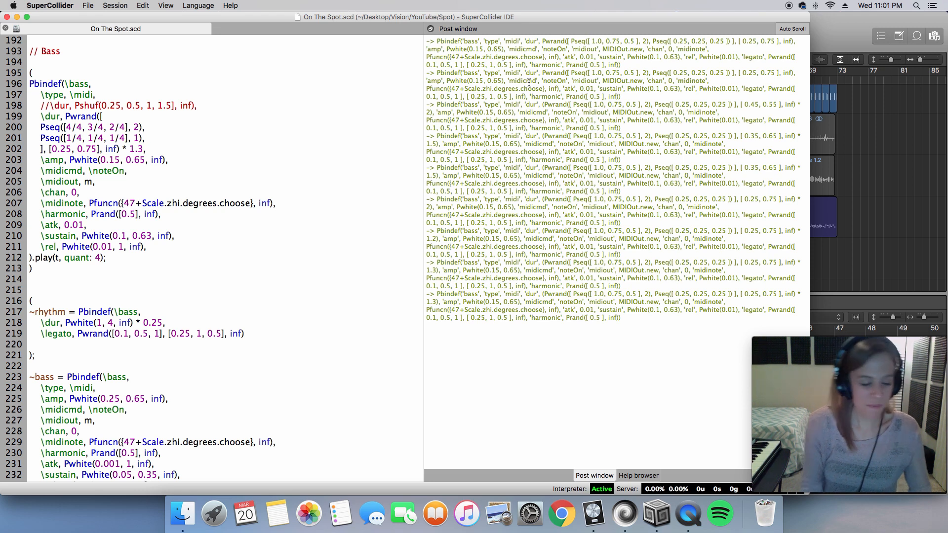
Step: Switch back to Logic Pro X and stop the Bass take at bar 49, ending in Logic Pro X after a brief return to SuperCollider
key("super+Tab")
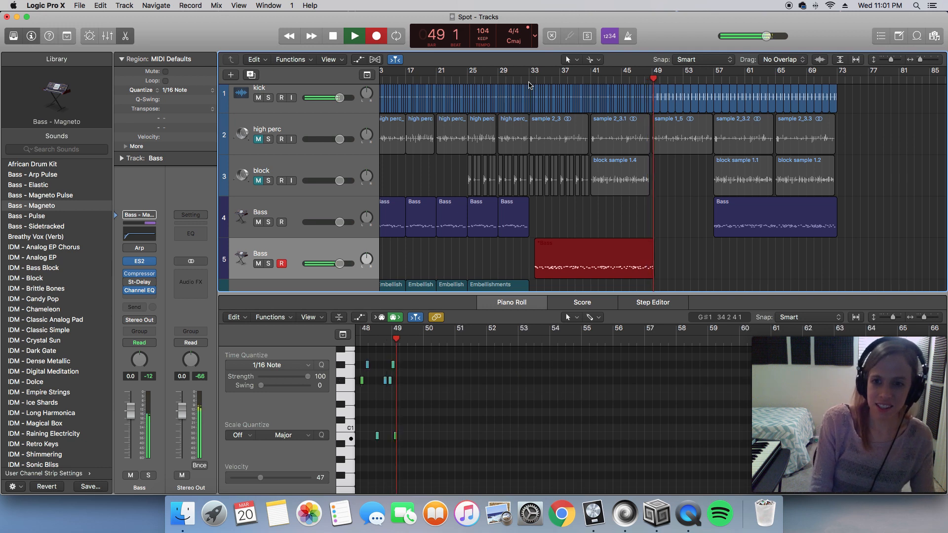
key("space")
key("super+Tab")
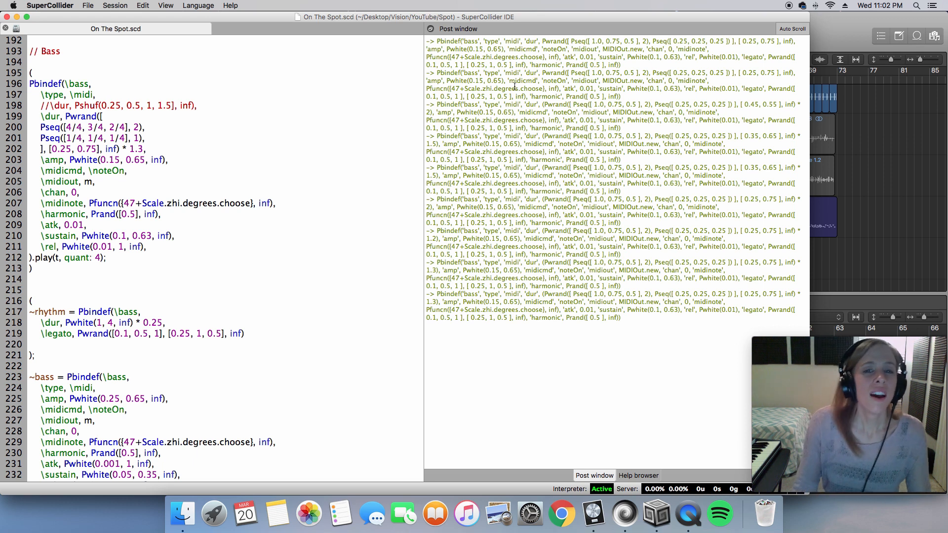
key("super+Tab")
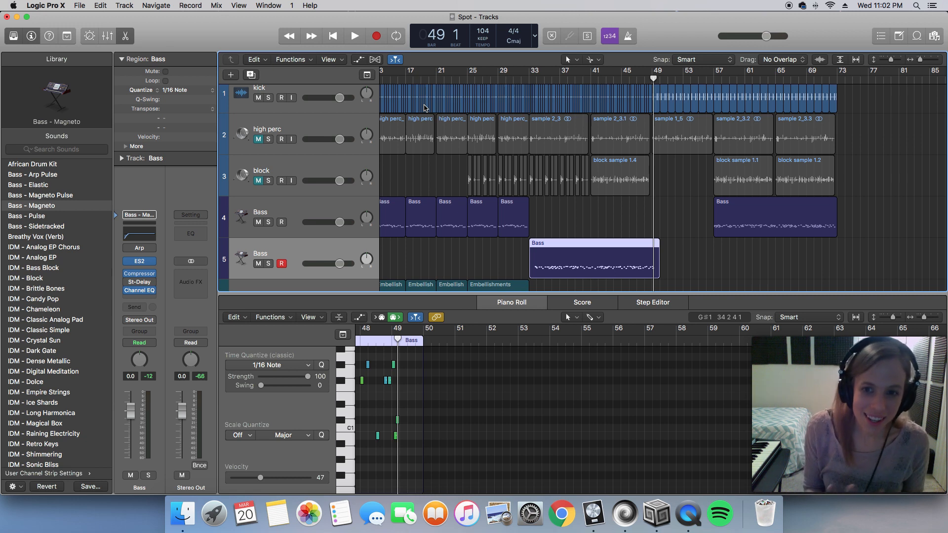
Step: Place the playhead at bar 33 and select all notes of the new Bass region in the Piano Roll
scroll(489, 80, "right", 1)
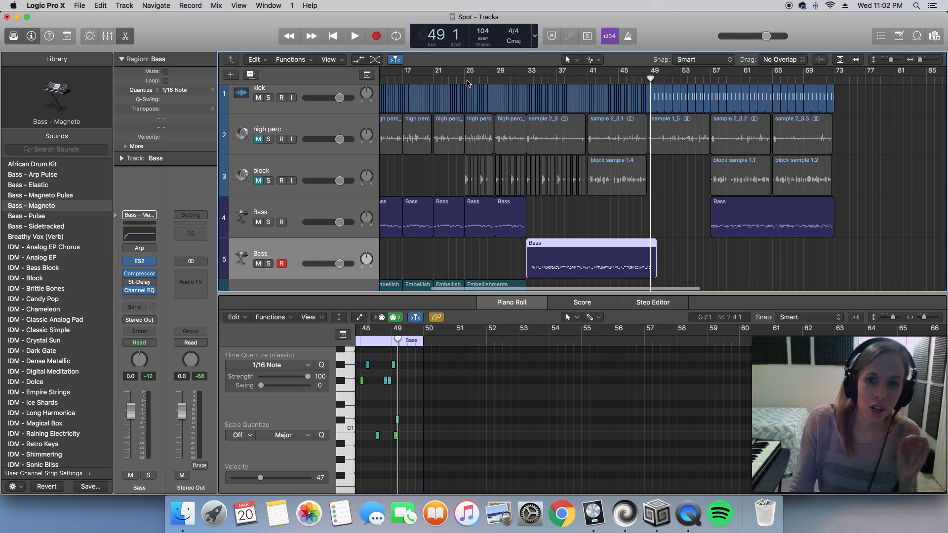
left_click(525, 79)
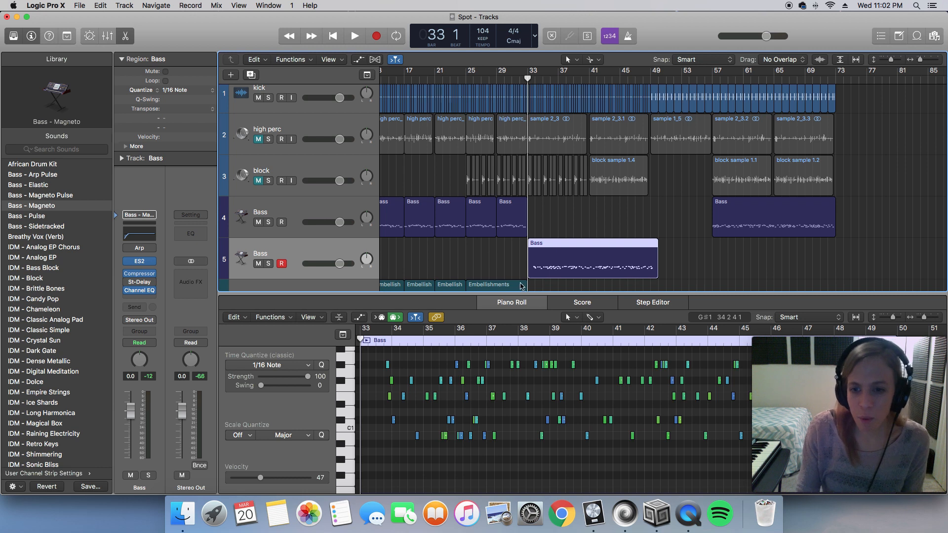
key("super+Left")
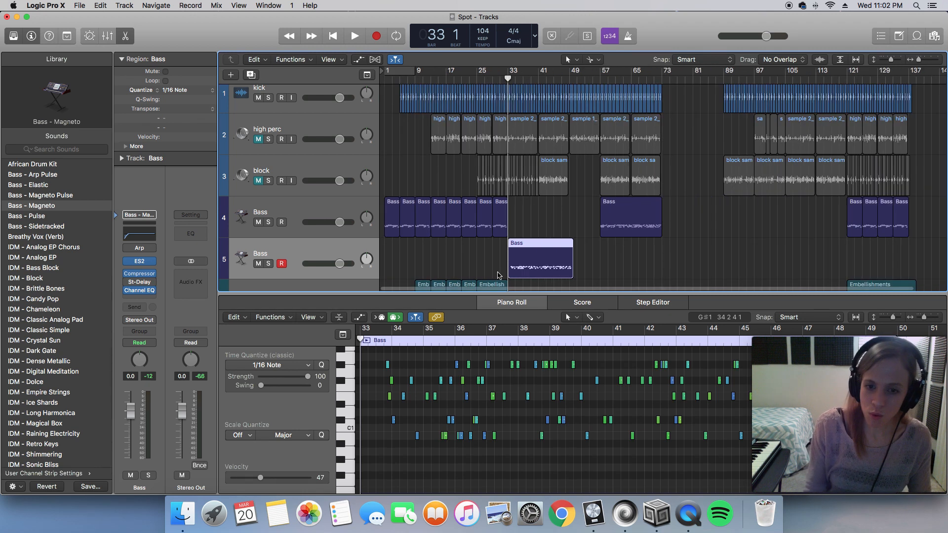
left_click(520, 425)
key("super+Left")
key("super+Left")
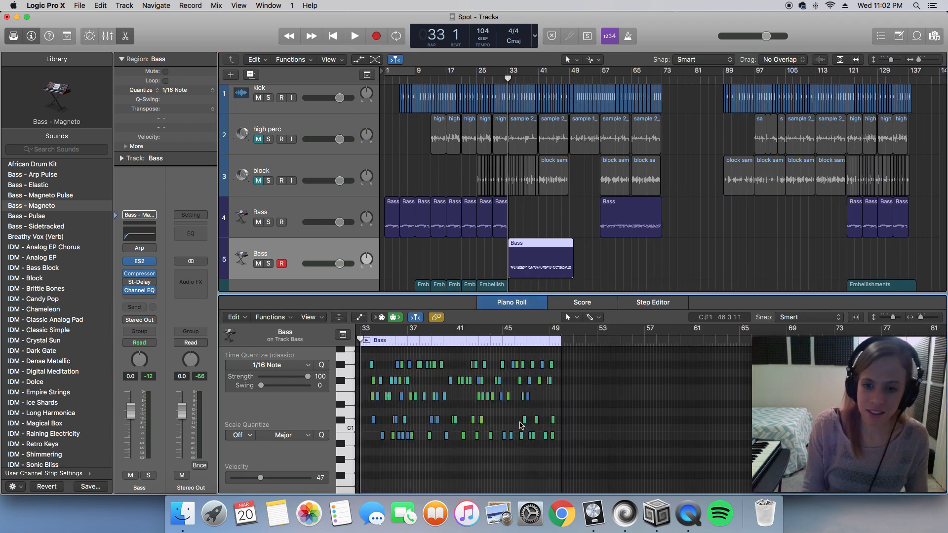
left_click_drag(581, 449, 361, 347)
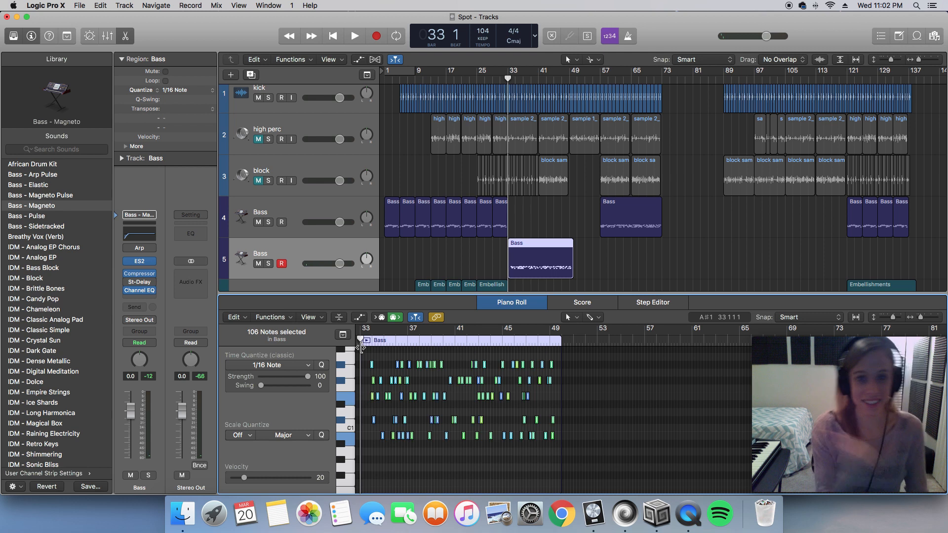
Step: Move all the selected bass notes earlier so that the first note starts at bar 33
scroll(524, 368, "left", 2)
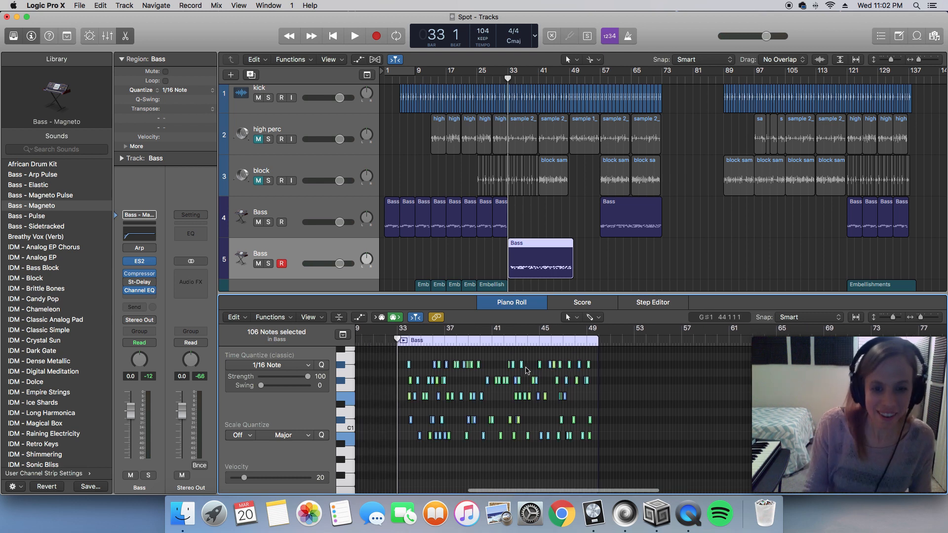
scroll(529, 370, "up", 5)
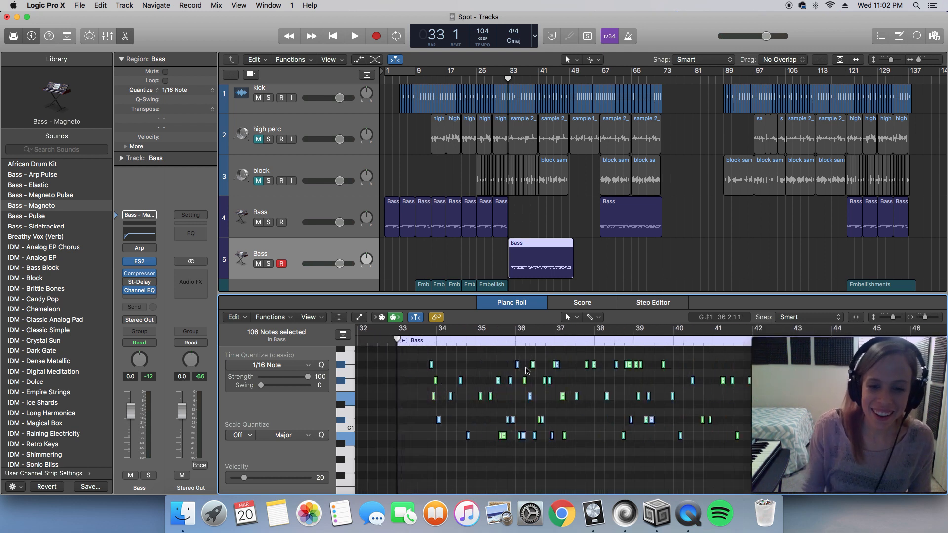
scroll(444, 395, "up", 2)
scroll(417, 409, "left", 1)
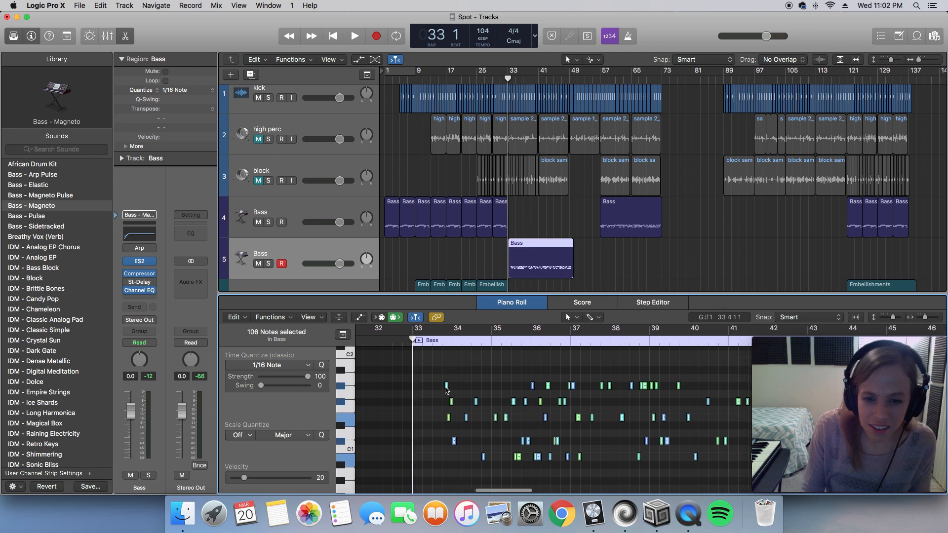
left_click_drag(446, 389, 404, 386)
Step: Lower only the first note of the Bass region to C♯1, keeping its start at bar 33, and set the playhead to bar 33
scroll(414, 387, "up", 5)
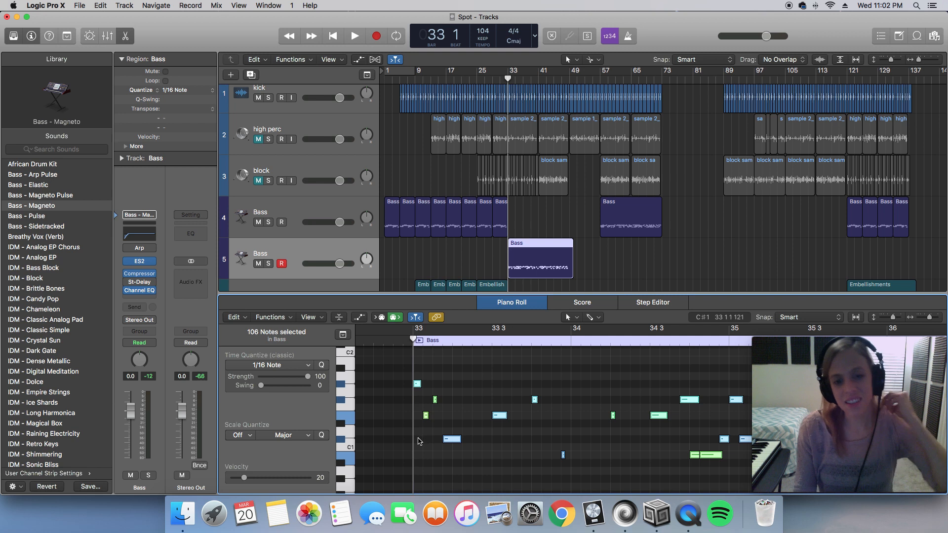
left_click(420, 392)
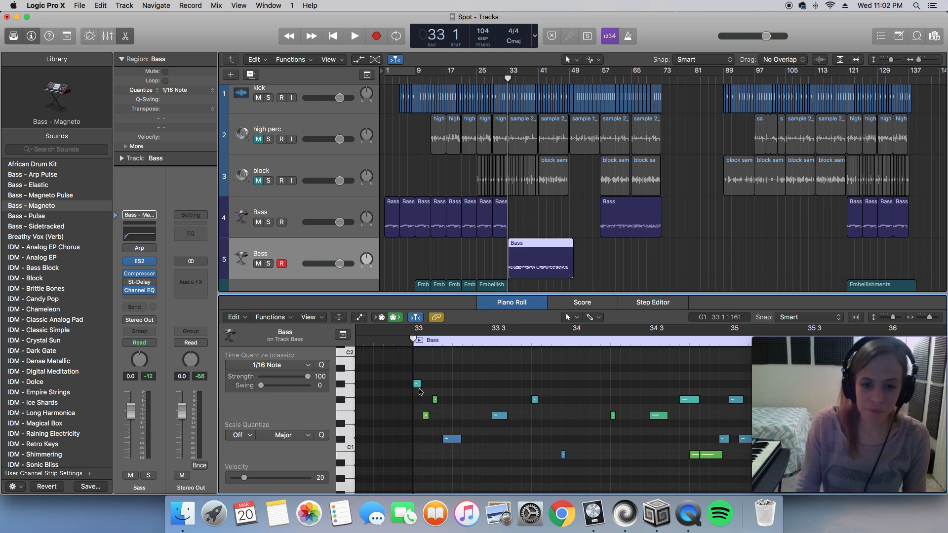
left_click_drag(416, 385, 414, 440)
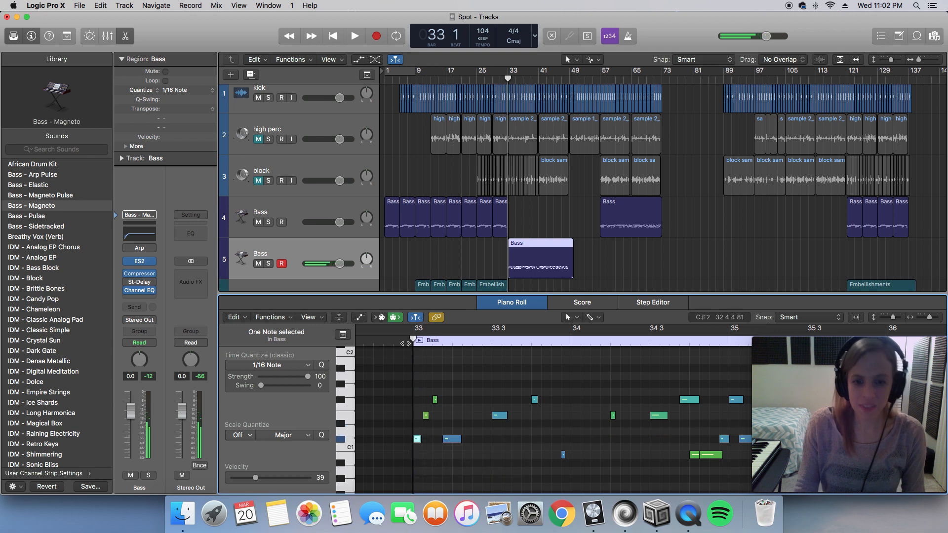
key("super+Left")
key("super+Left")
key("super+Left")
key("super+Left")
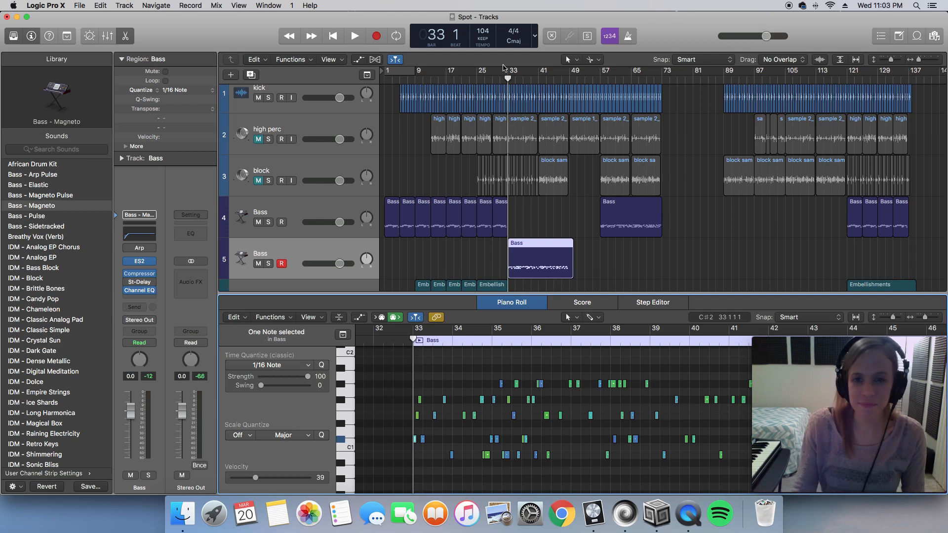
left_click_drag(507, 79, 508, 80)
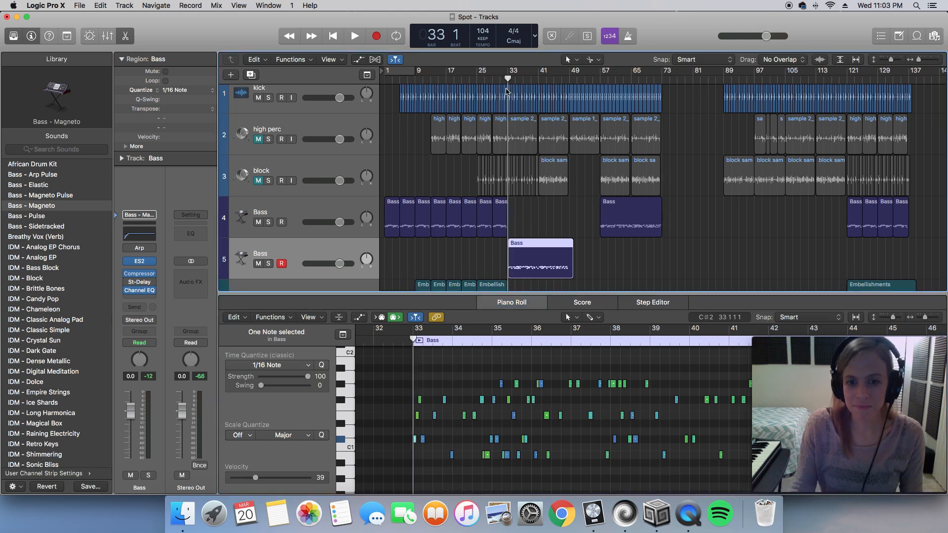
Step: Play back the edited Bass region from bar 33 to about bar 48 while following its notes in the Piano Roll
key("space")
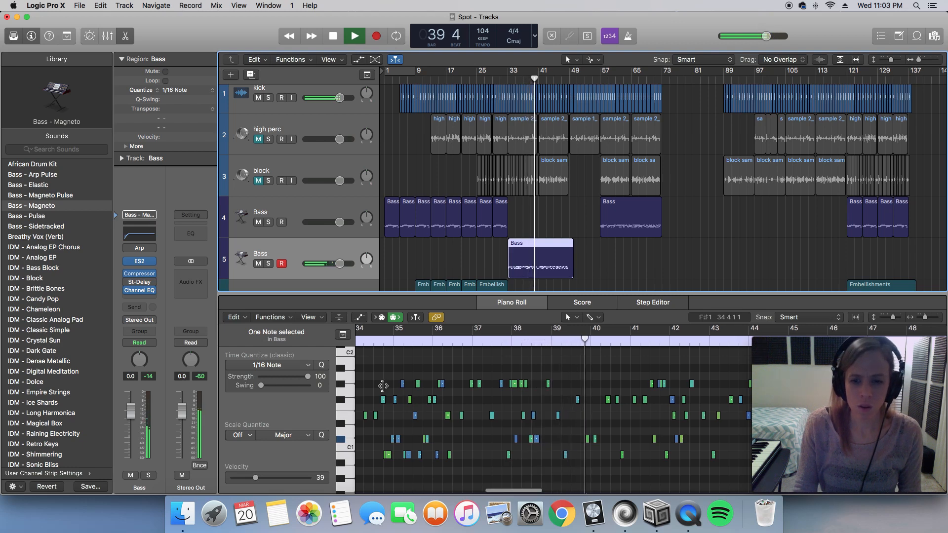
scroll(383, 385, "right", 5)
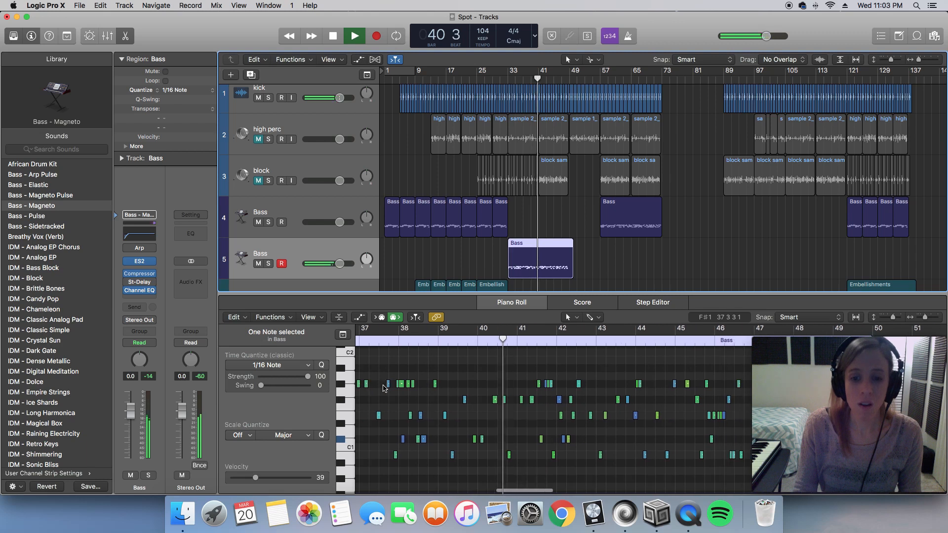
scroll(382, 386, "right", 4)
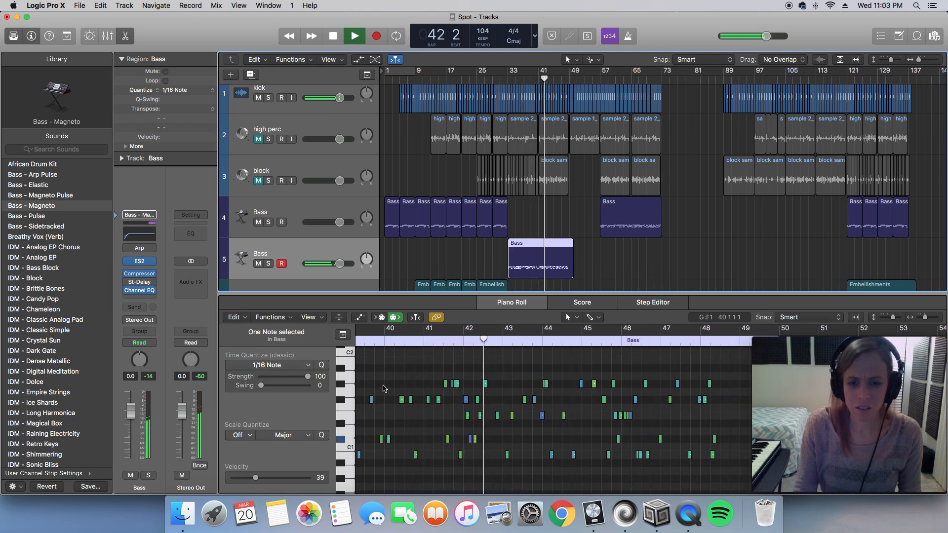
scroll(383, 387, "right", 1)
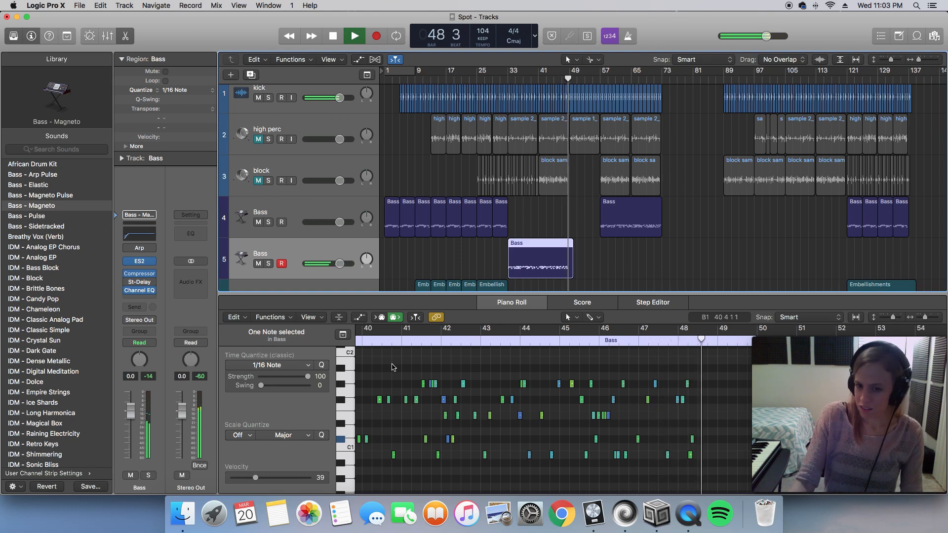
key("space")
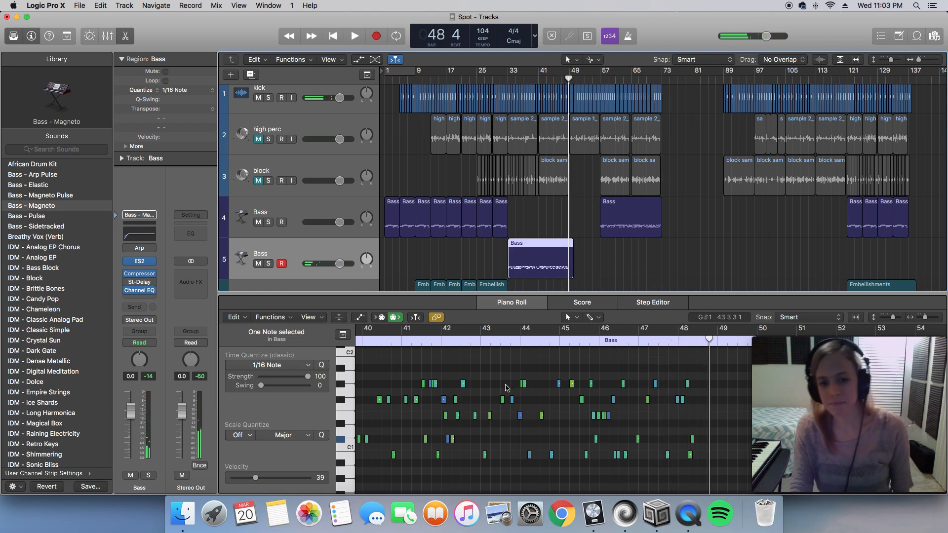
Step: Delete all notes of the new Bass region from about bar 42 beat 2 onwards
left_click(713, 462)
left_click_drag(705, 427, 458, 362)
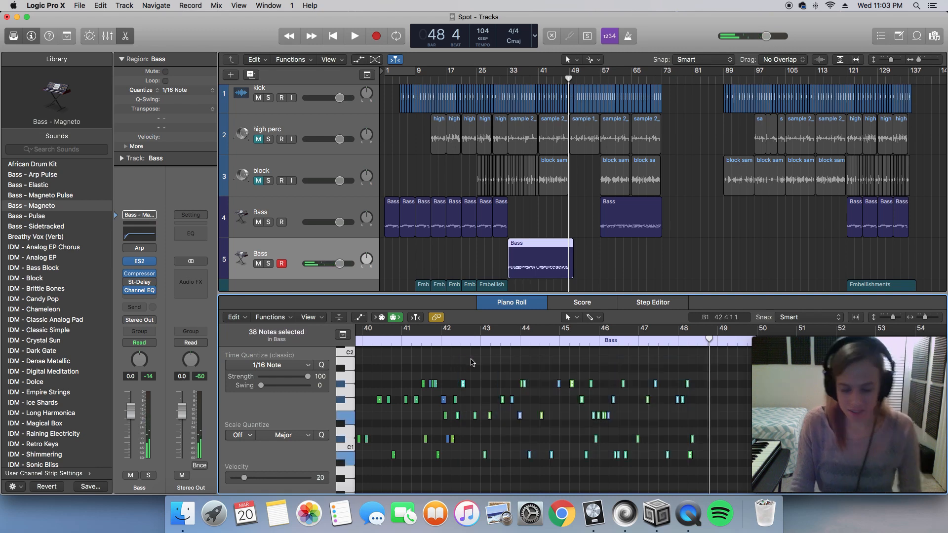
scroll(488, 380, "left", 6)
scroll(488, 380, "left", 1)
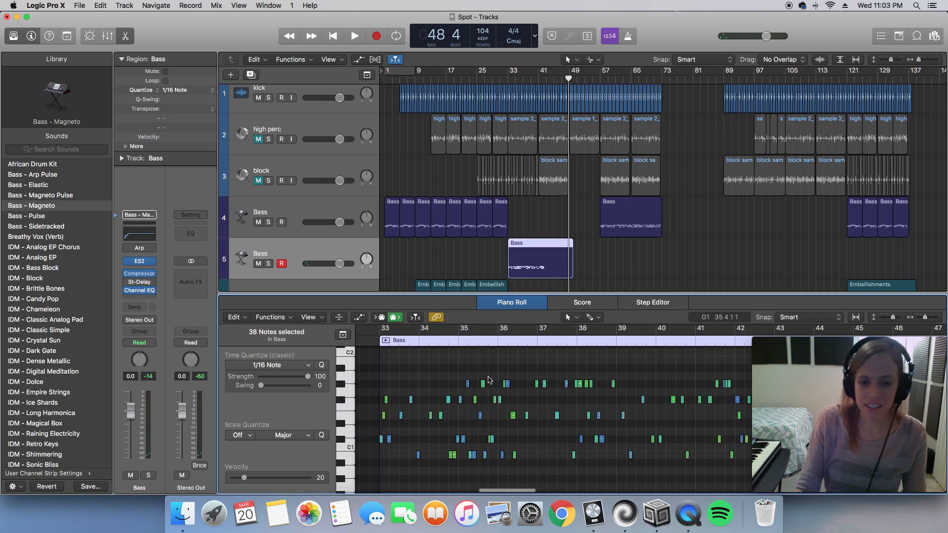
Step: Play back the end of the remaining bass phrase, from about bar 39 to bar 42
scroll(491, 388, "right", 2)
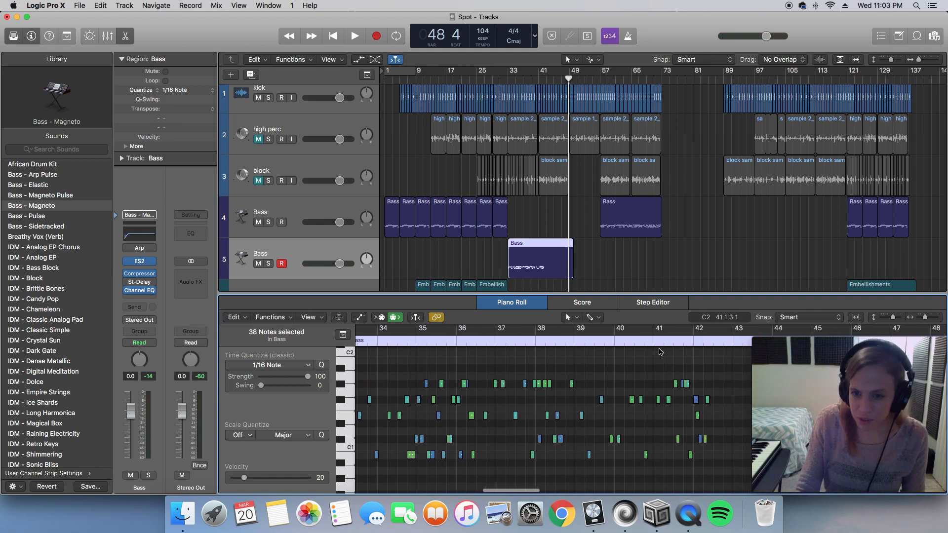
double_click(572, 340)
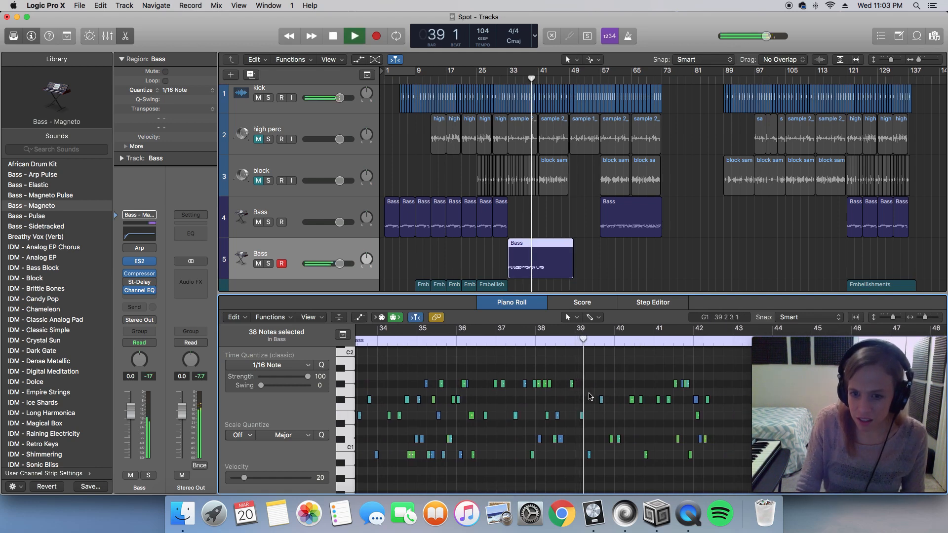
scroll(585, 392, "right", 2)
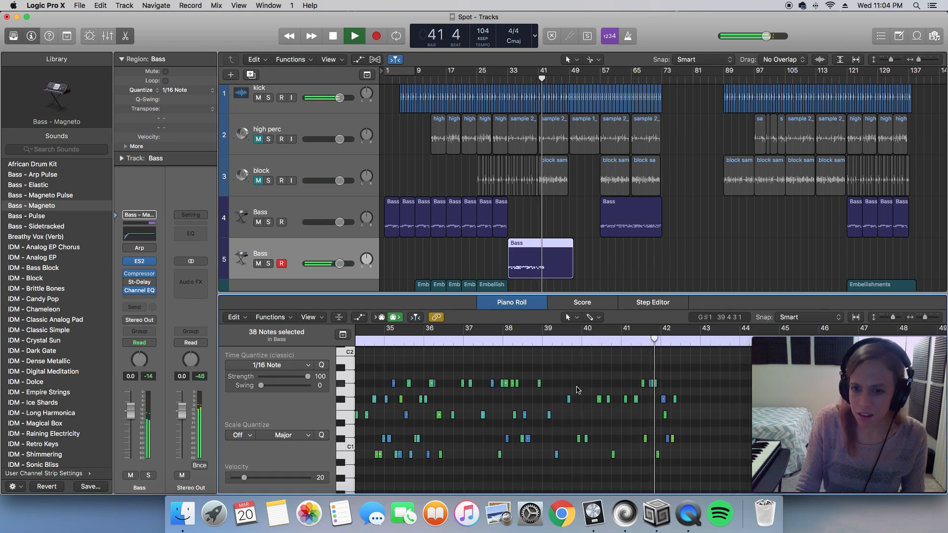
key("space")
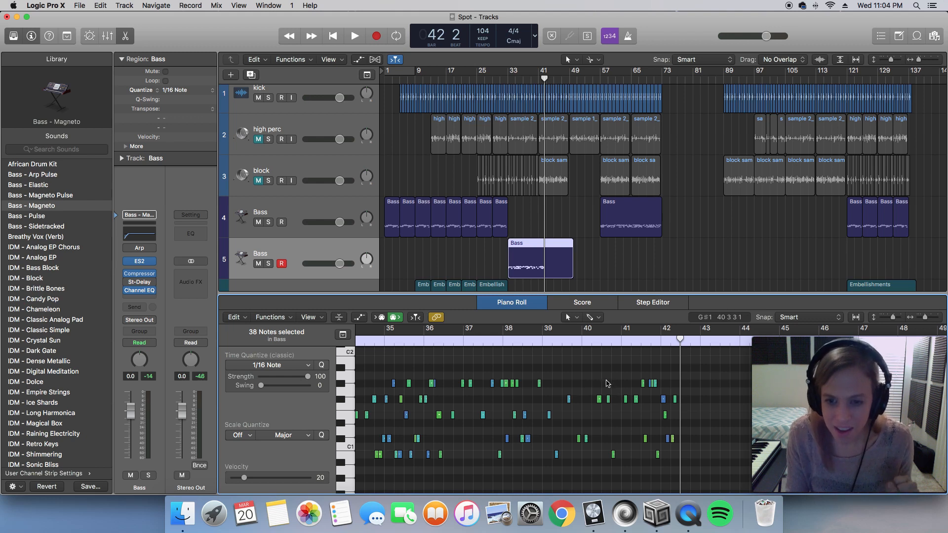
Step: Delete the bass notes between about bar 40 beat 3 and bar 41 beat 1, and move the final 12 notes earlier to bar 41
left_click_drag(607, 382, 632, 475)
left_click_drag(626, 360, 700, 477)
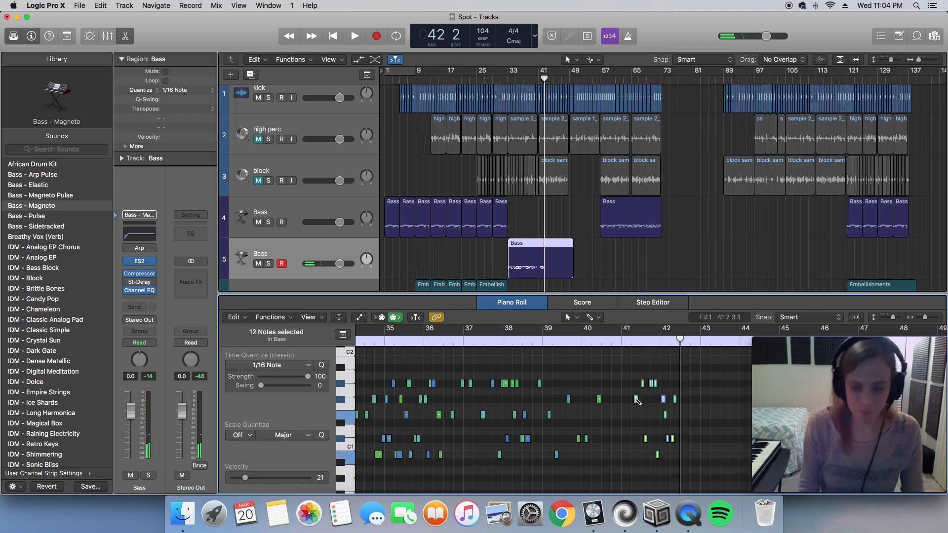
key("super+Right")
scroll(636, 401, "left", 3)
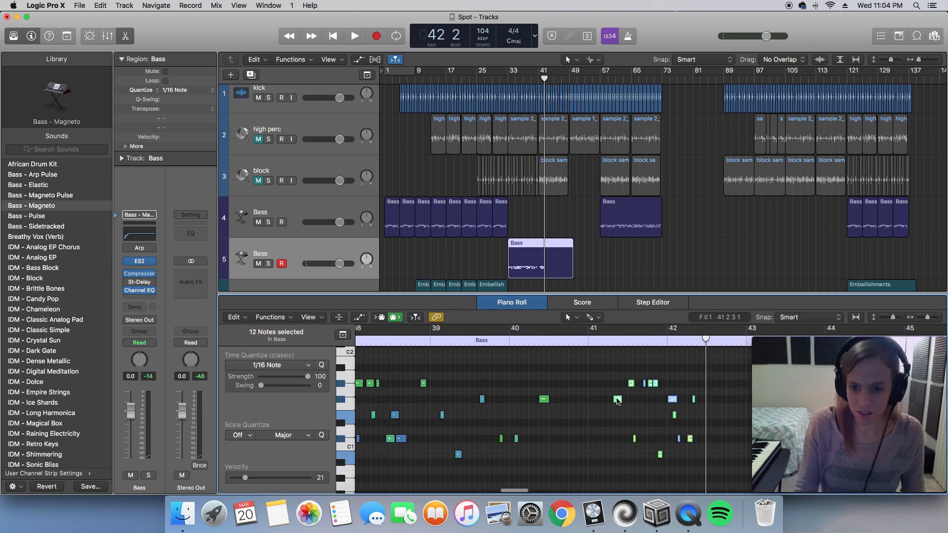
left_click_drag(616, 400, 595, 401)
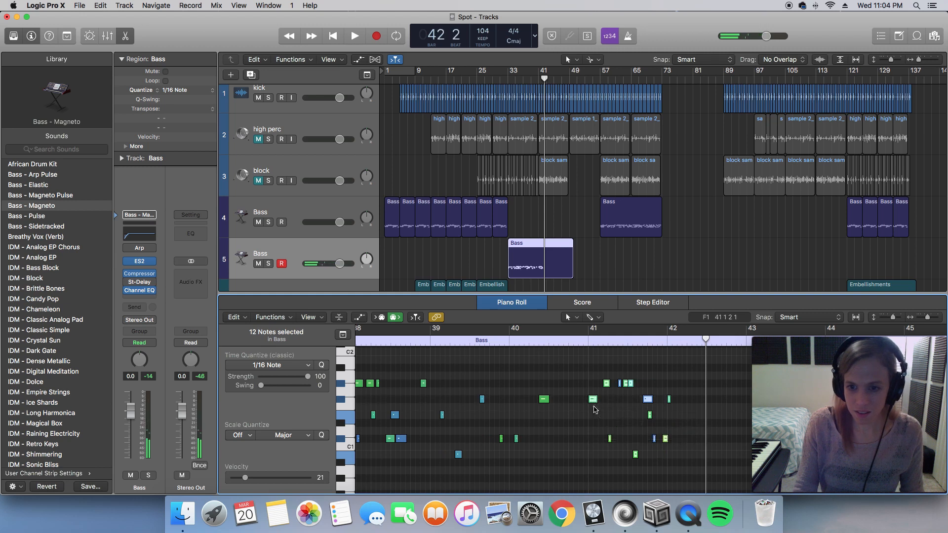
Step: Delete the F♯1 note at bar 40 beat 2 and move the final 12 notes earlier to start at about bar 40 beat 3
left_click(541, 399)
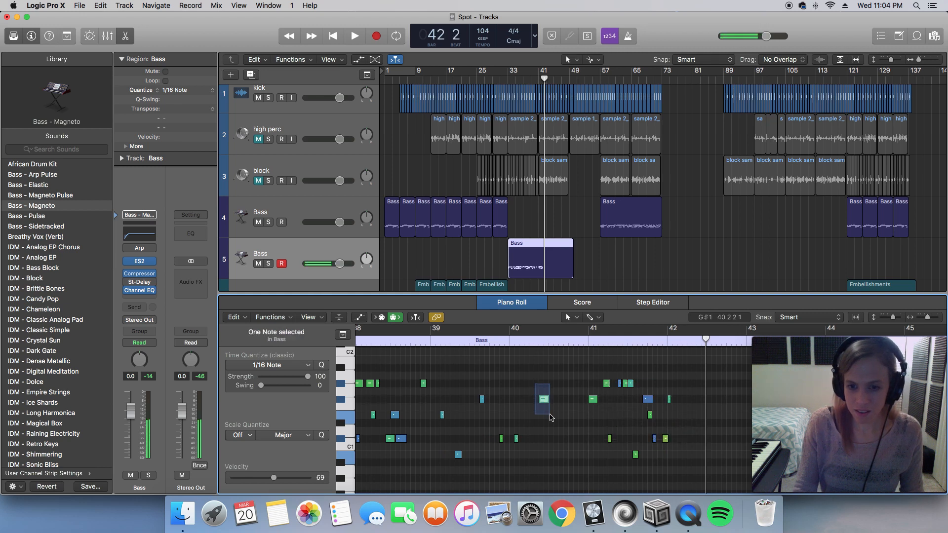
left_click_drag(593, 401, 549, 399)
left_click_drag(573, 364, 683, 477)
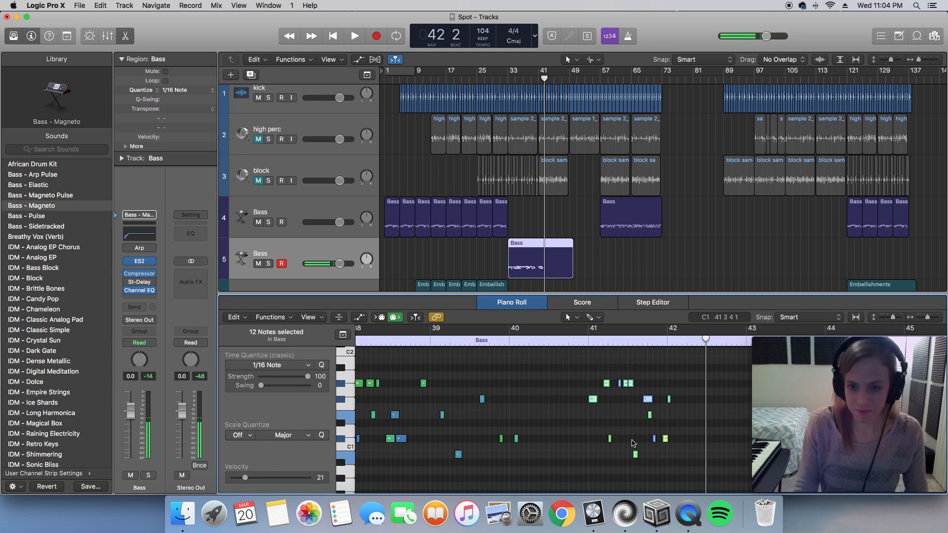
left_click_drag(585, 401, 546, 401)
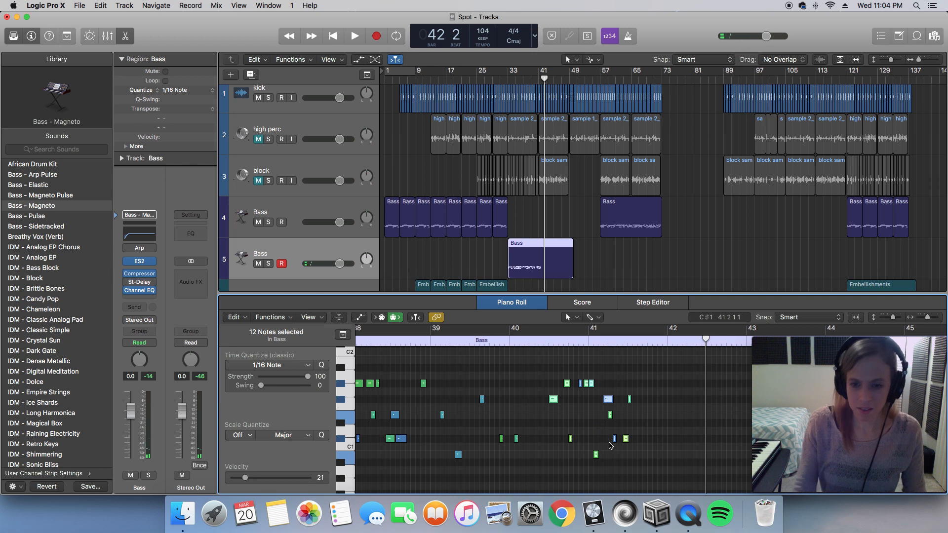
Step: Move the 12 selected notes earlier again so that their first F♯1 note starts at bar 40
key("super+Left")
key("super+Left")
key("super+Left")
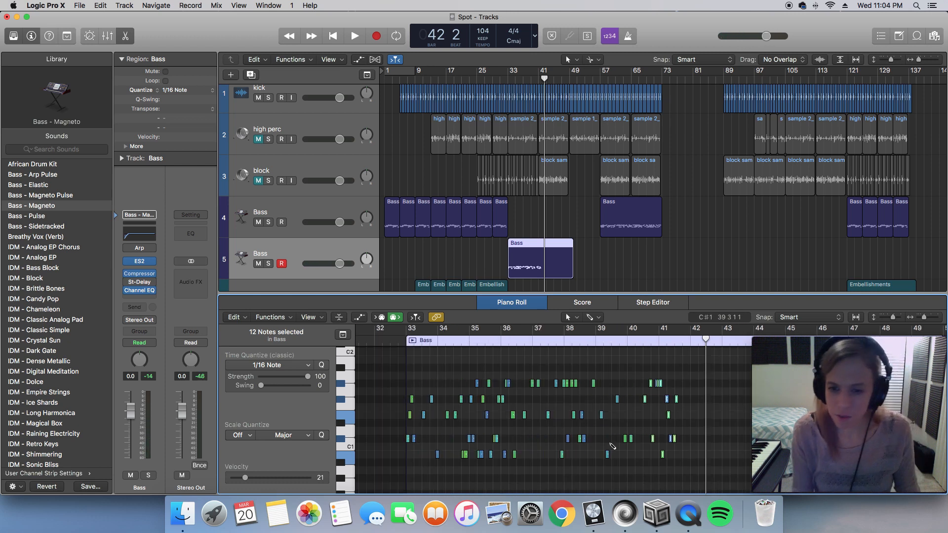
key("super+Right")
key("super+Right")
key("super+Right")
key("super+Right")
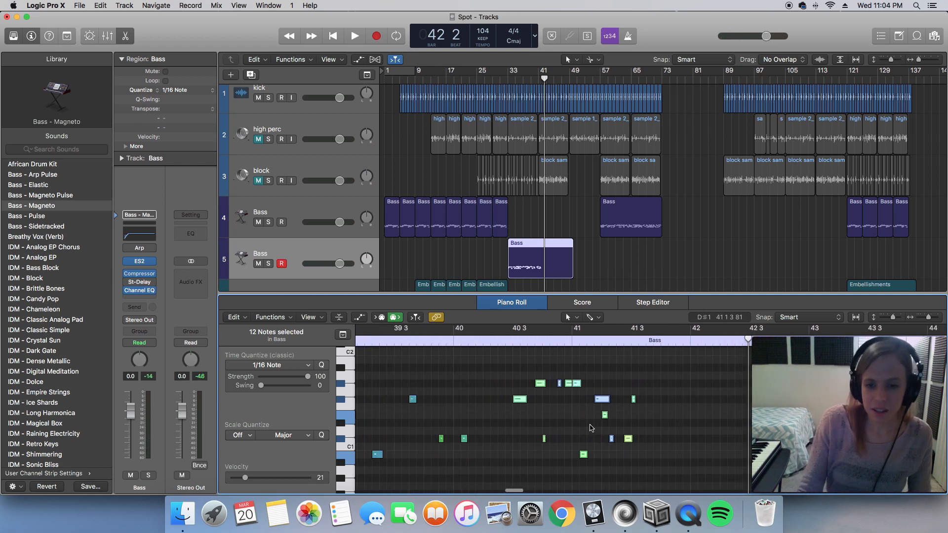
left_click(519, 400)
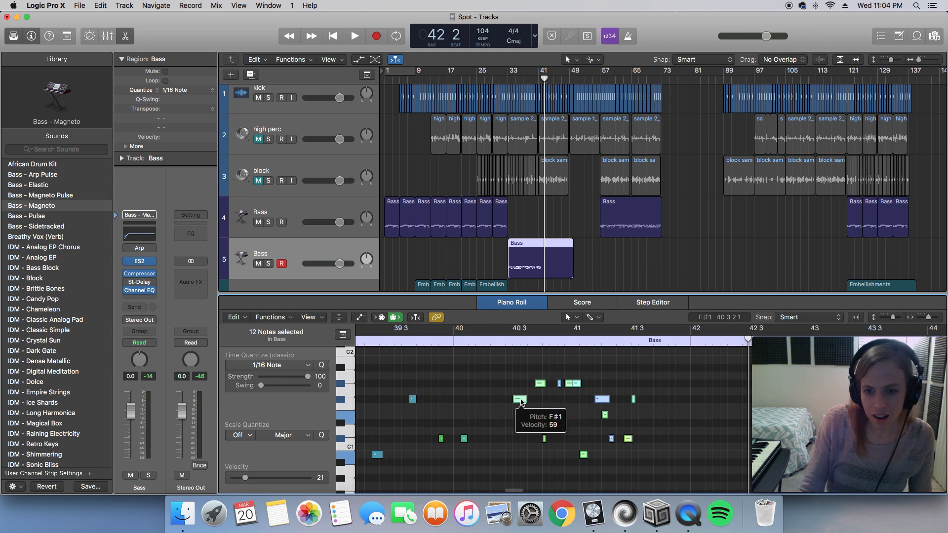
left_click_drag(520, 400, 464, 400)
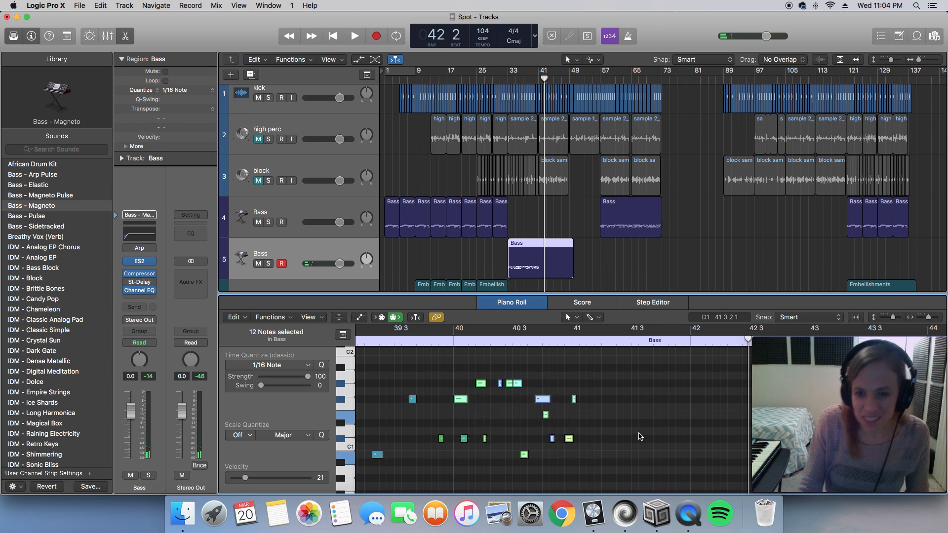
Step: Play back the bass phrase from bar 40 to just past bar 41
left_click(455, 337)
key("space")
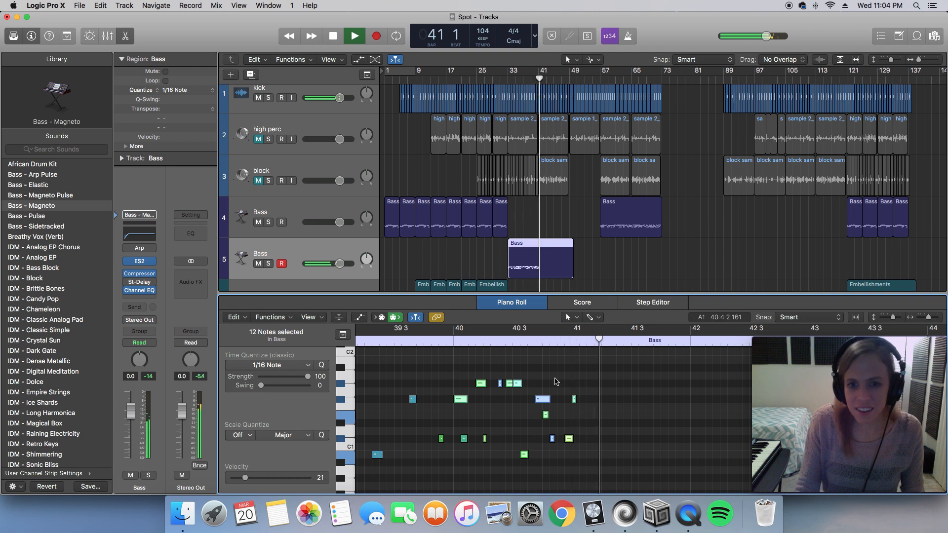
key("space")
Step: Move the nearby C♯1 note to the start of bar 40 and trim the F♯1 note's start by a sixteenth
left_click(499, 384)
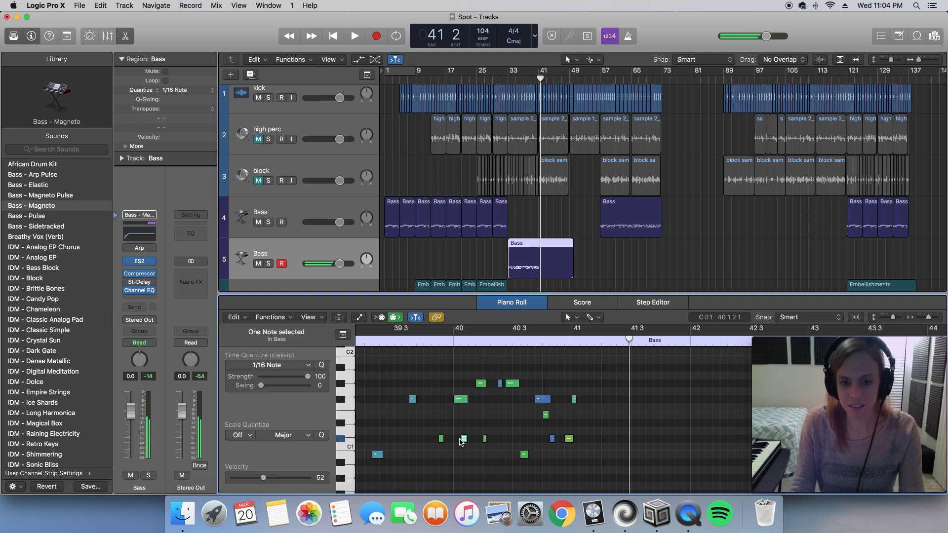
left_click_drag(460, 440, 453, 439)
left_click_drag(454, 400, 461, 399)
Step: Play back from bar 40, delete the F♯1 note at bar 41 and shorten the last C♯1 note to end at bar 41
left_click(453, 344)
key("space")
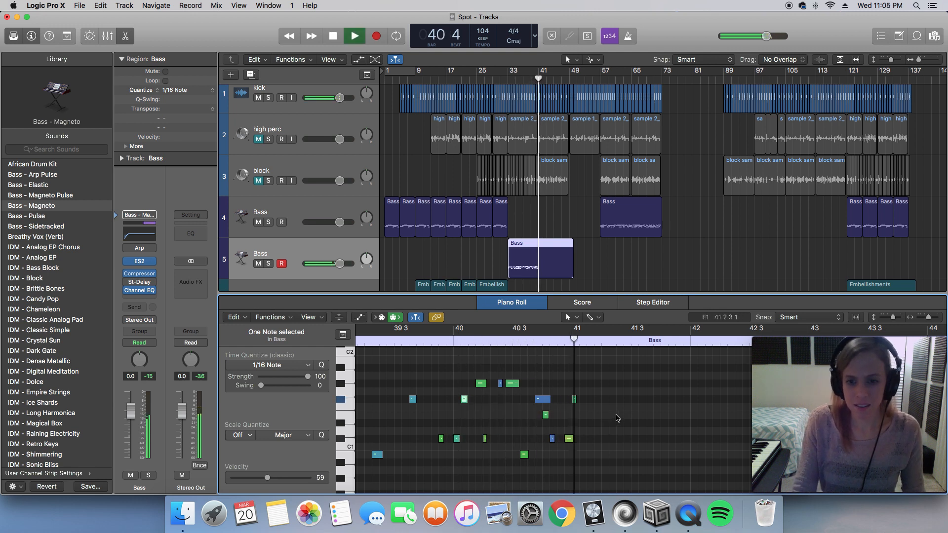
key("space")
left_click(574, 399)
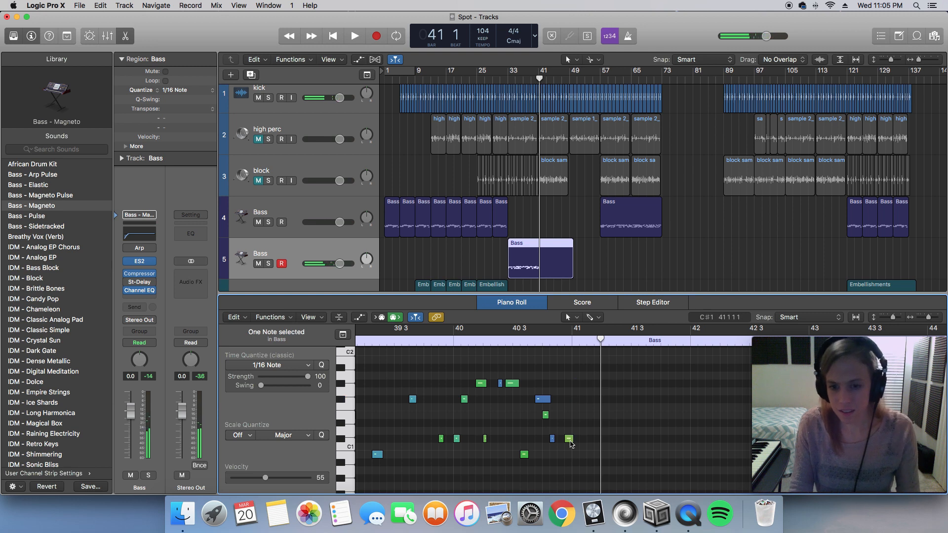
left_click(569, 439)
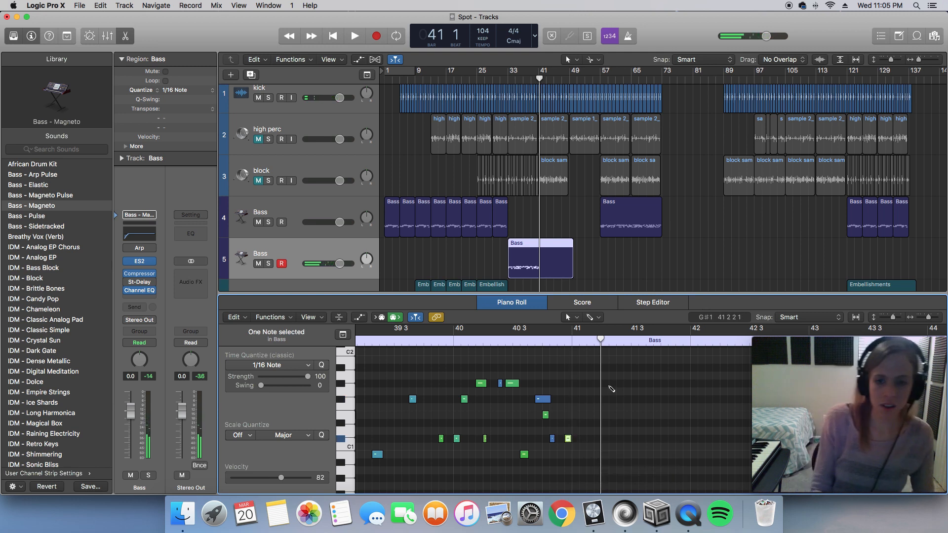
Step: Shorten the Bass region on track 5 so that it ends at bar 41
key("super+Left")
key("super+Left")
key("super+Left")
key("super+Left")
key("super+Left")
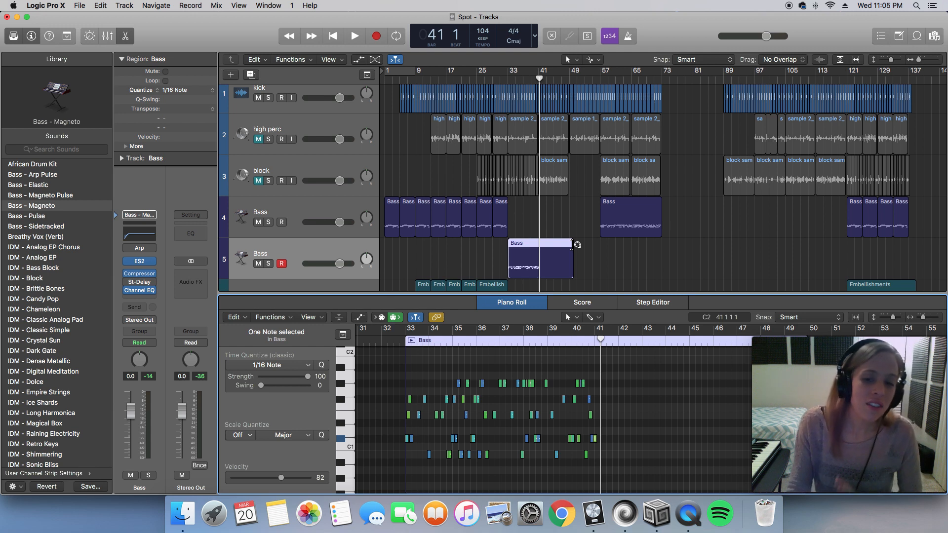
scroll(546, 251, "right", 1)
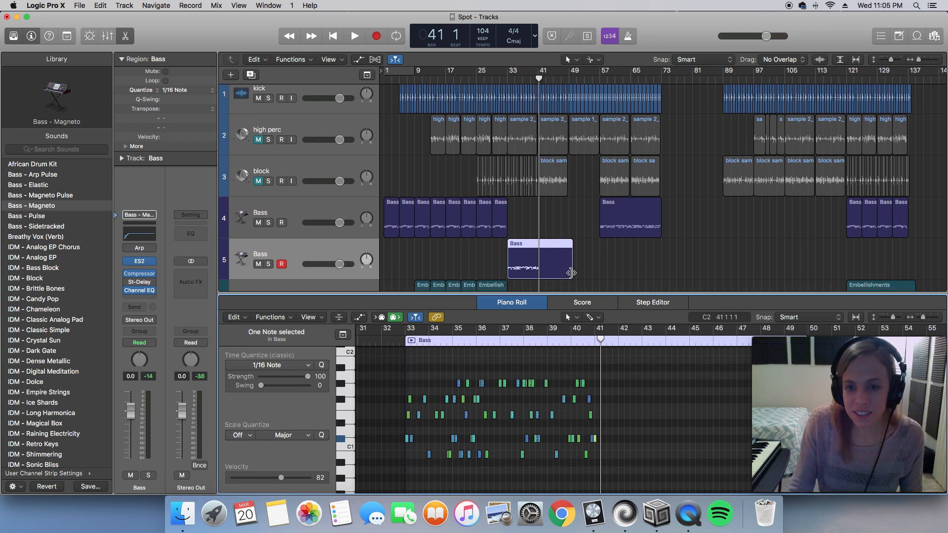
left_click_drag(570, 273, 537, 273)
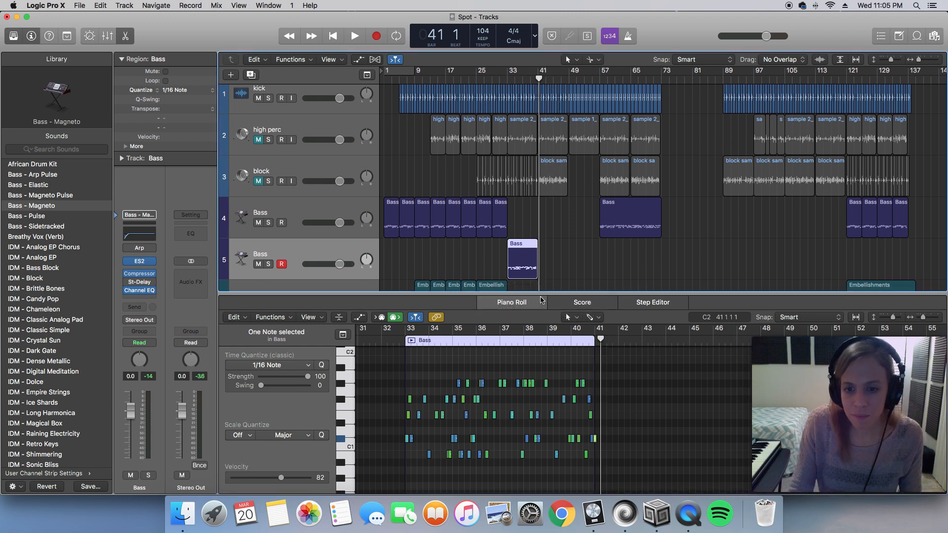
Step: Check the trimmed region's final notes and move the region from track 5 to Bass track 4, keeping its start at bar 33
key("super+Right")
key("super+Right")
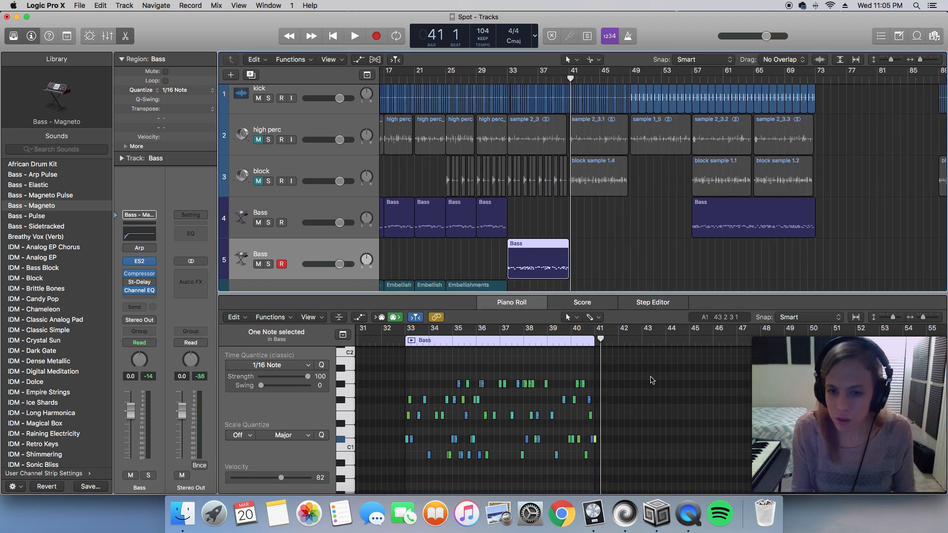
left_click(651, 379)
key("super+Right")
key("super+Right")
key("super+Right")
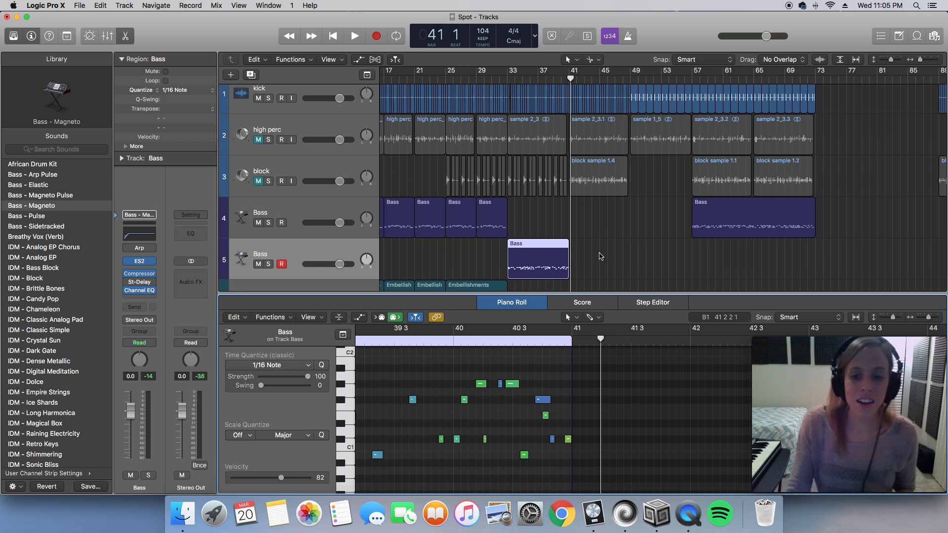
left_click_drag(519, 243, 522, 234)
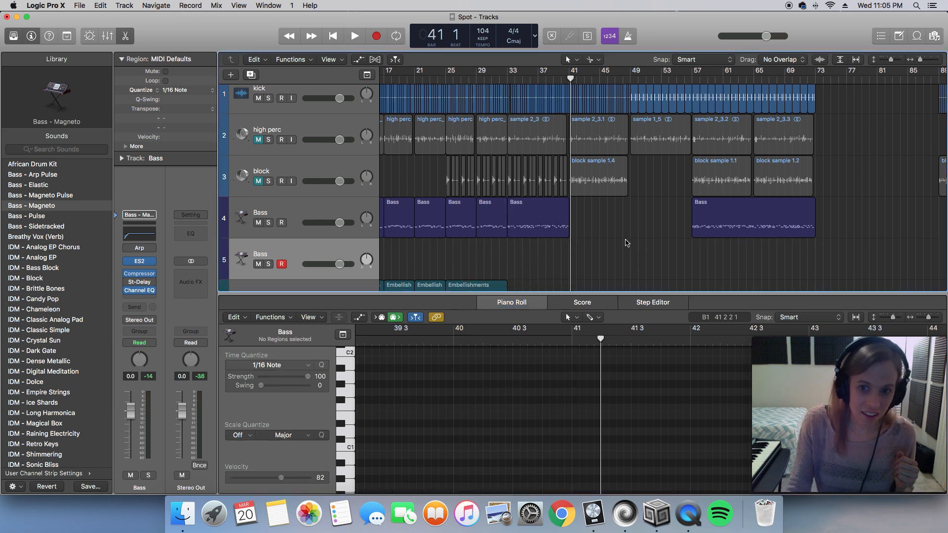
Step: Copy the Bass region at bar 33 on track 4 and paste it at bar 41 on the same track
left_click(339, 212)
left_click(537, 215)
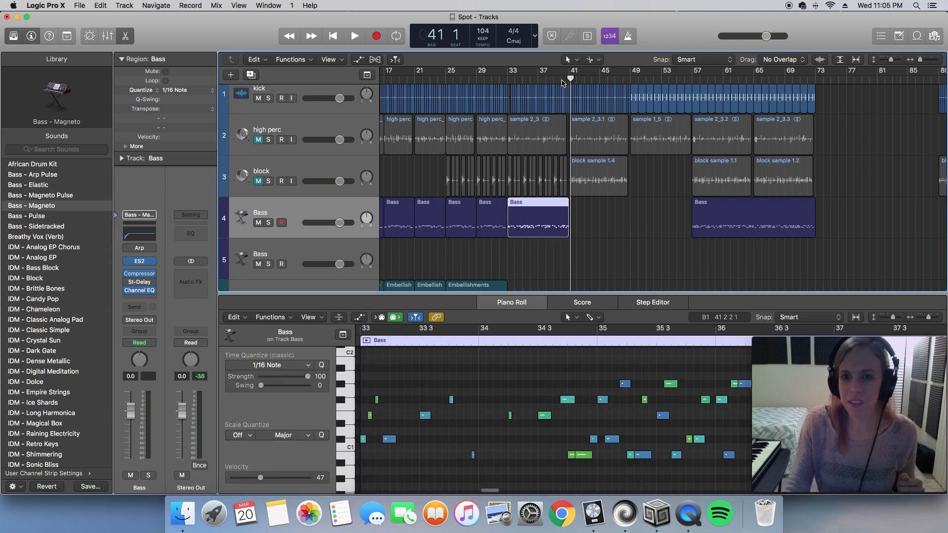
left_click_drag(570, 79, 568, 78)
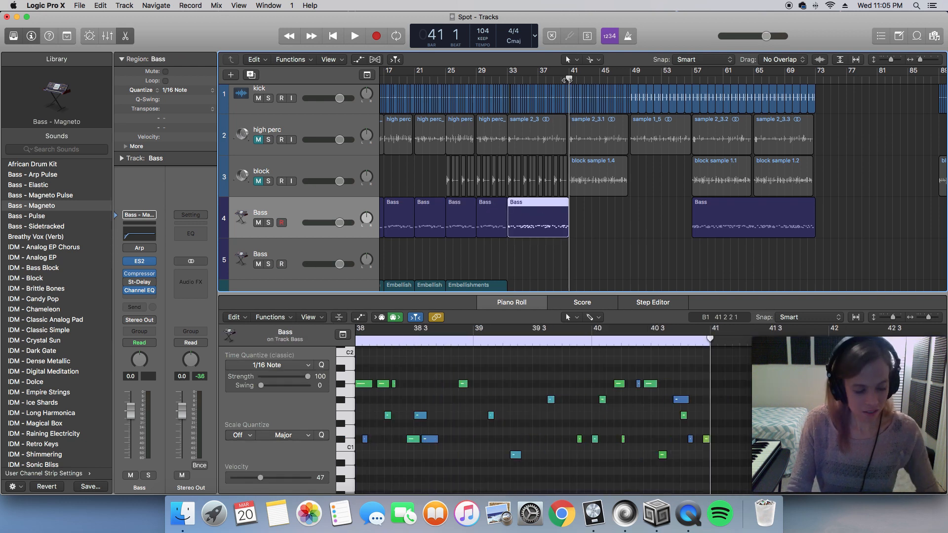
key("super+v")
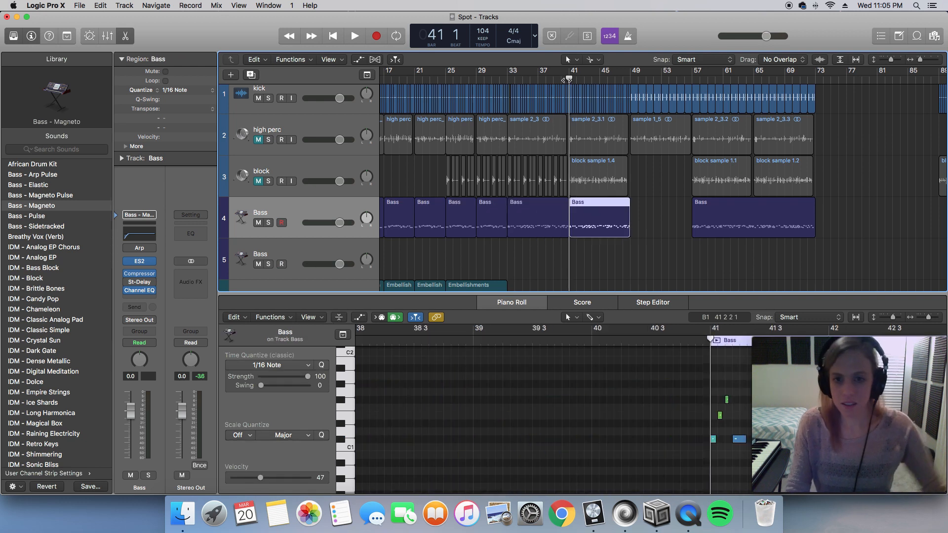
Step: Play back the arrangement from bar 33 to check the repeated Bass region's surroundings, fitting the whole song length in view
left_click(508, 80)
key("space")
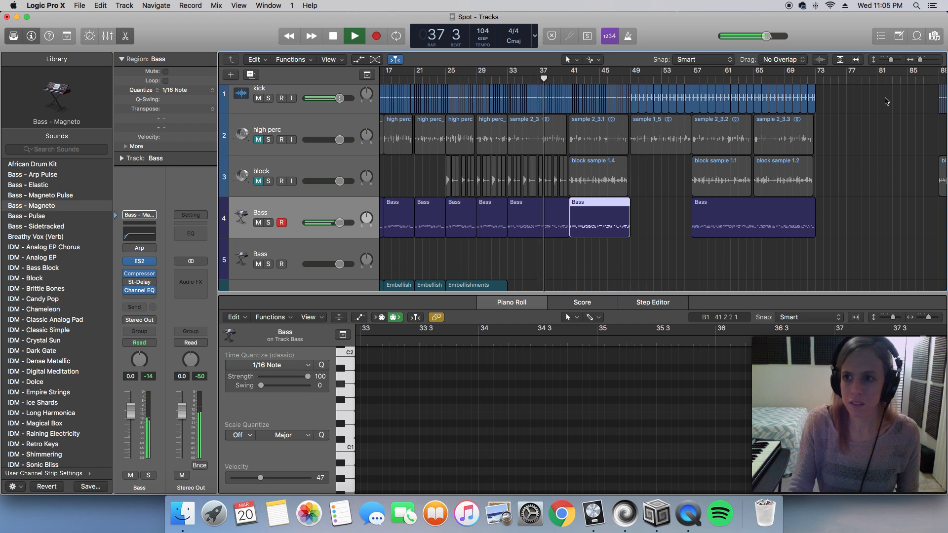
left_click_drag(919, 61, 918, 60)
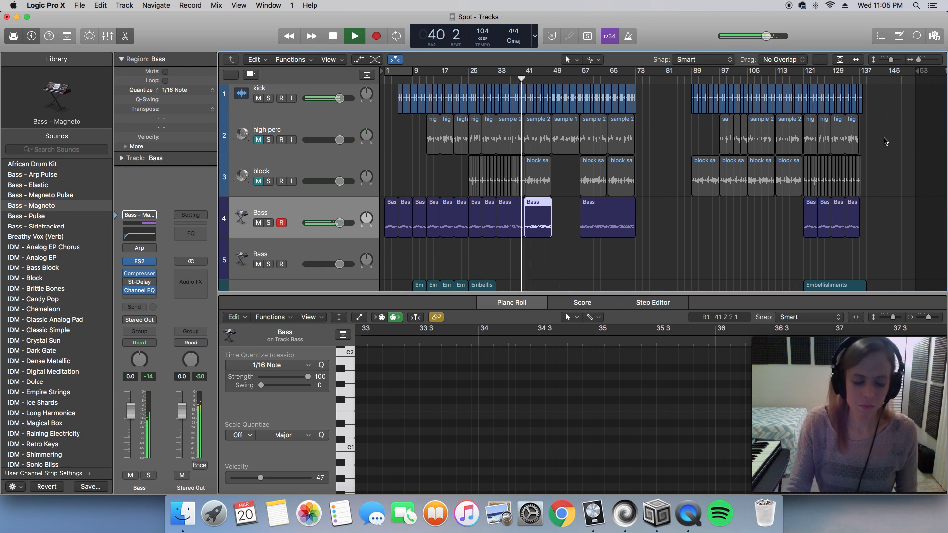
key("space")
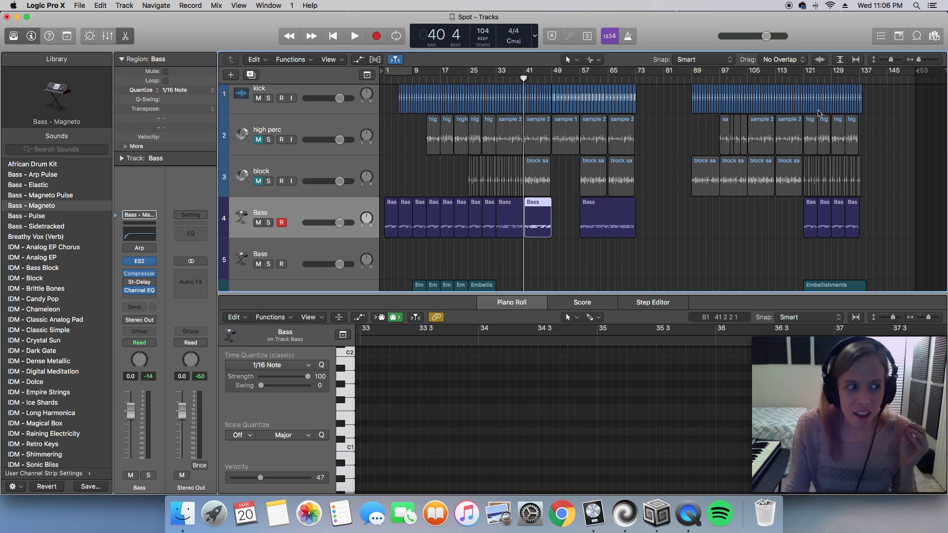
Step: Review the section starts at bars 25, 33 and 49, and play back the bass gap from bar 49 to bar 57
left_click(469, 79)
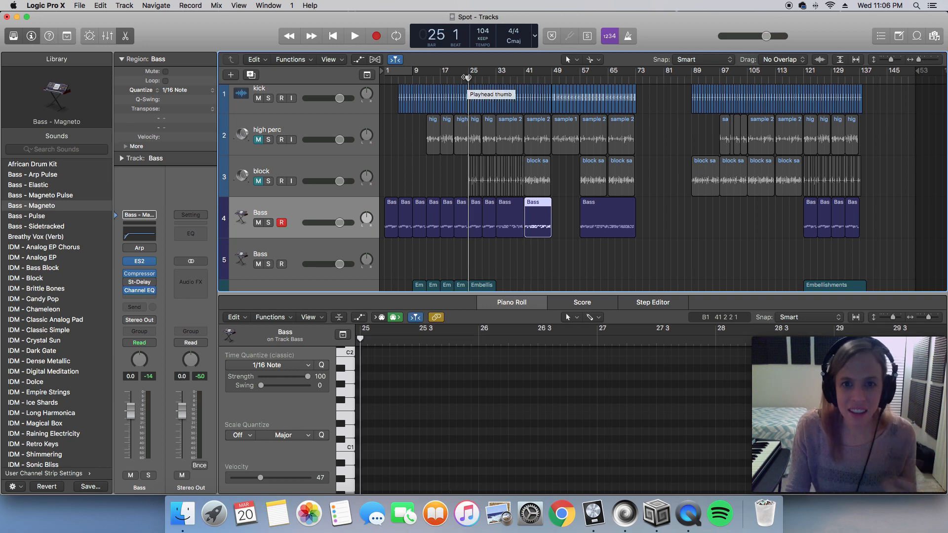
left_click_drag(467, 78, 469, 78)
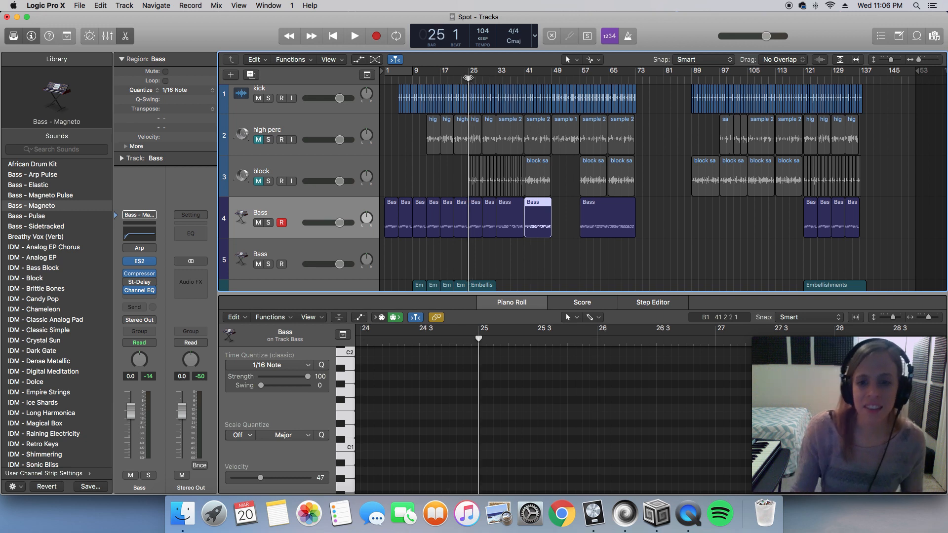
left_click(496, 79)
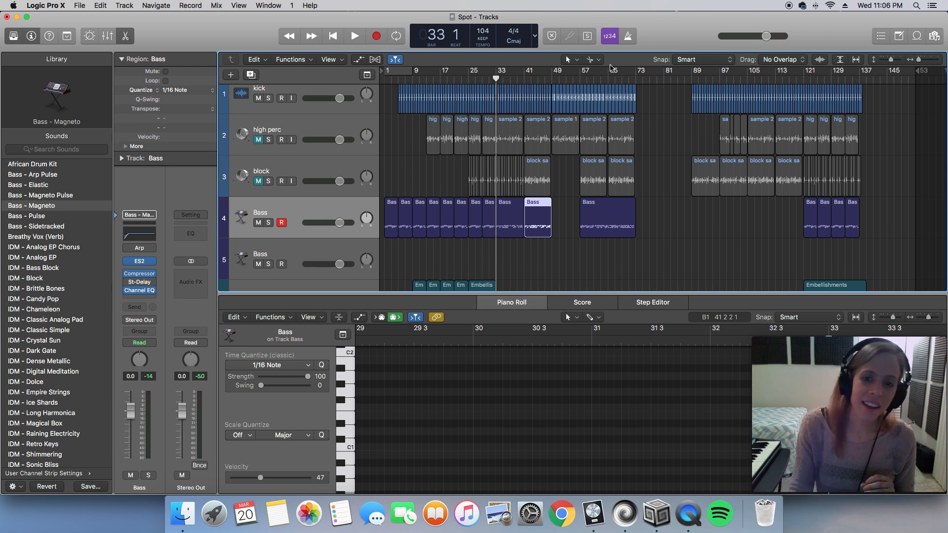
mouse_move(552, 79)
left_mouse_down()
mouse_move(568, 79)
mouse_move(552, 82)
left_mouse_up()
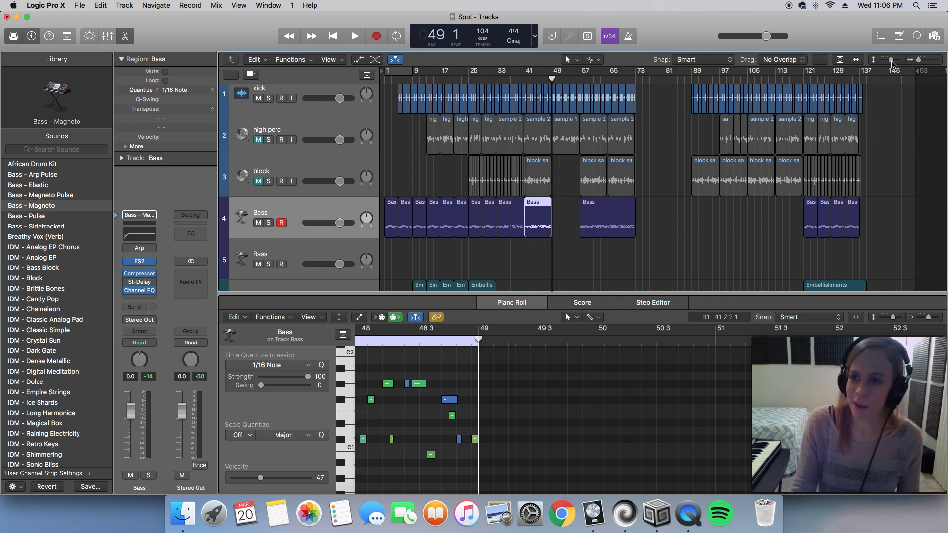
left_click_drag(892, 62, 889, 62)
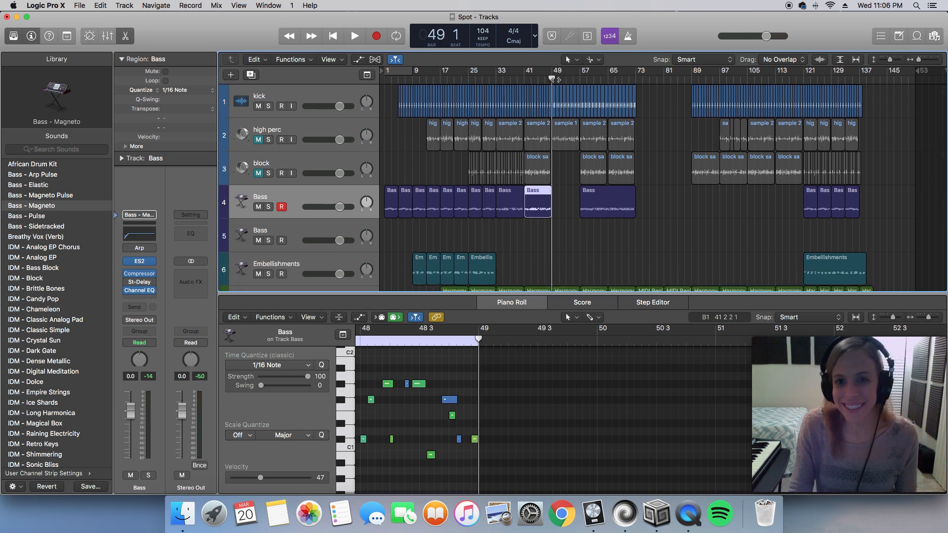
key("space")
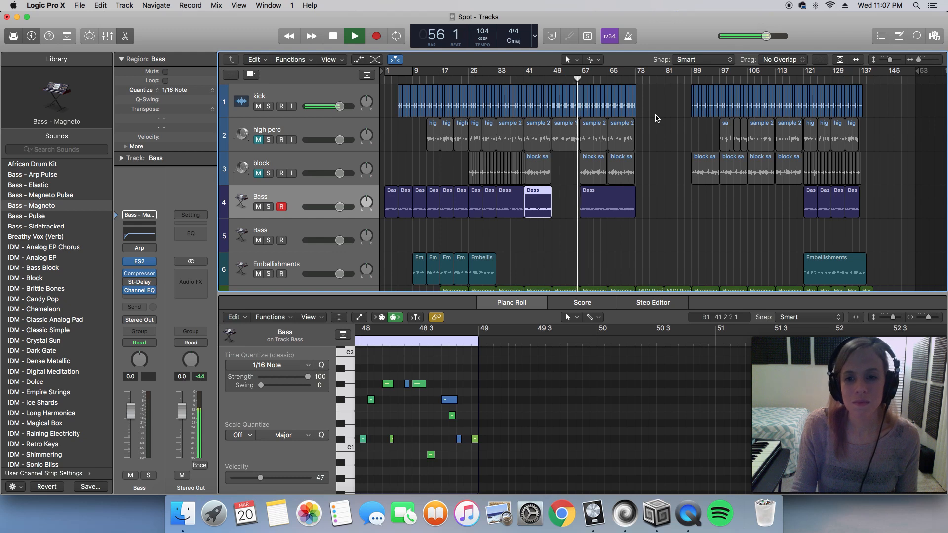
key("space")
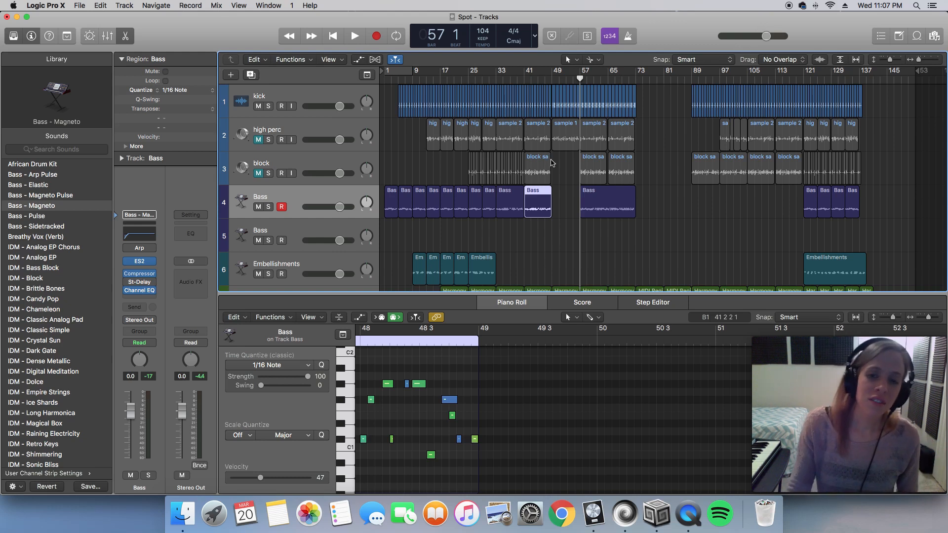
Step: Copy the first Bass region at bar 1 on track 4 and paste it at bar 49 on the same track
left_click(553, 229)
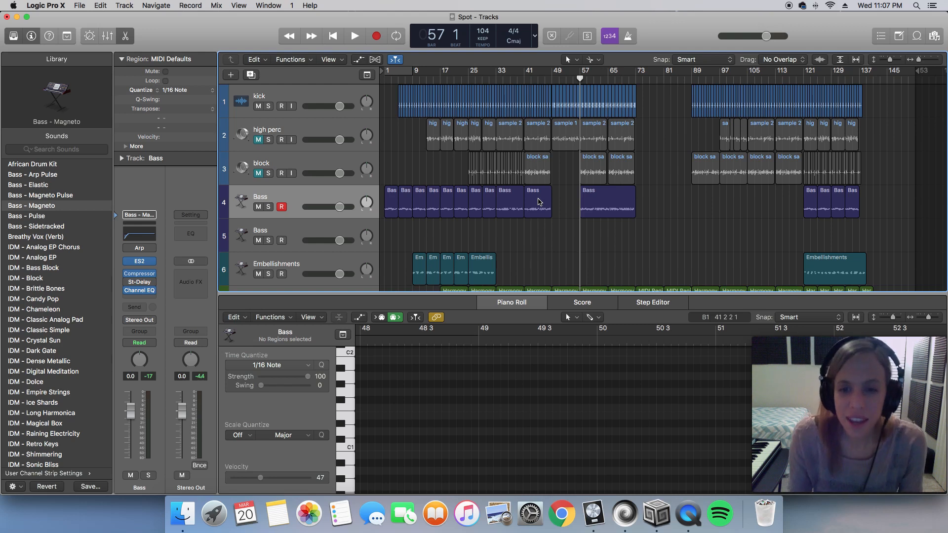
left_click(539, 202)
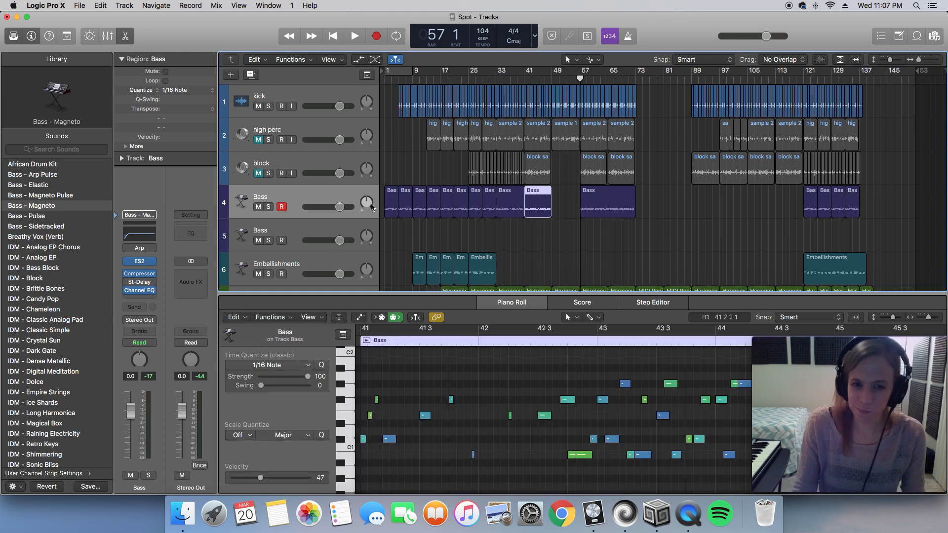
left_click(388, 199)
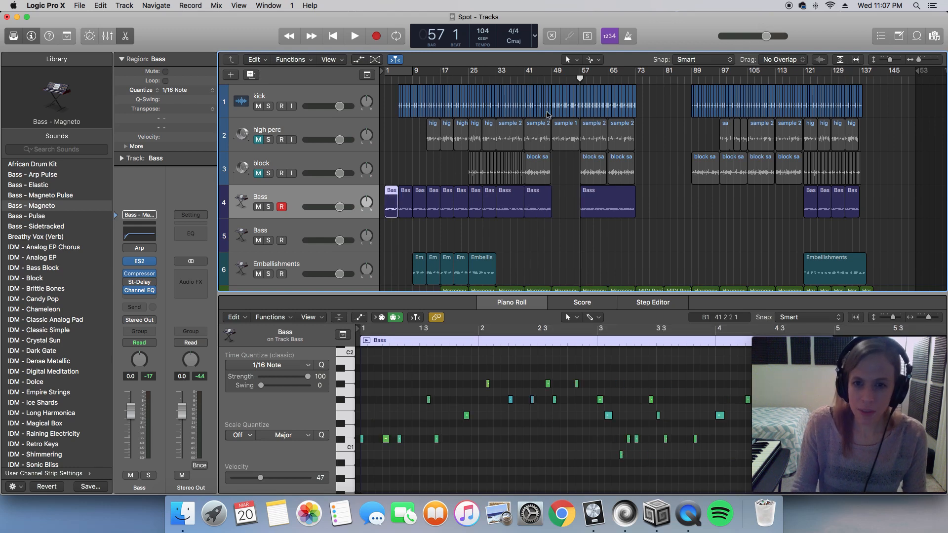
left_click_drag(579, 78, 553, 80)
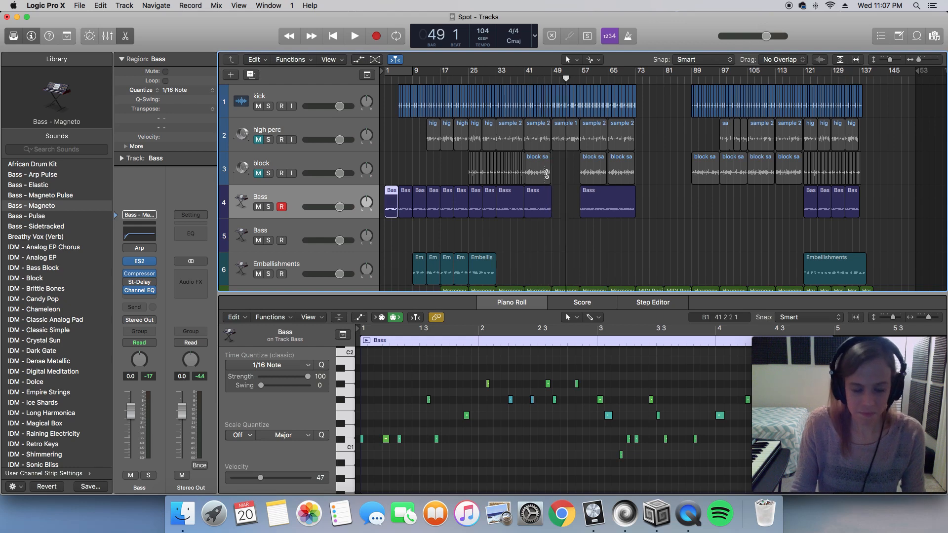
key("super+v")
scroll(474, 400, "left", 2)
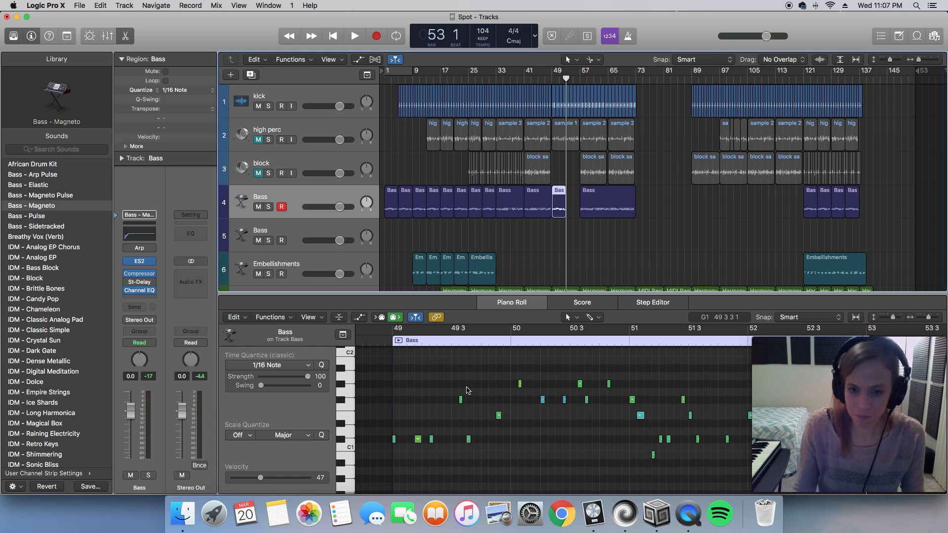
Step: Look over the pasted region's notes and lower the four F♯1 notes between bars 50 and 51 to C♯1
key("super+Left")
scroll(462, 383, "right", 5)
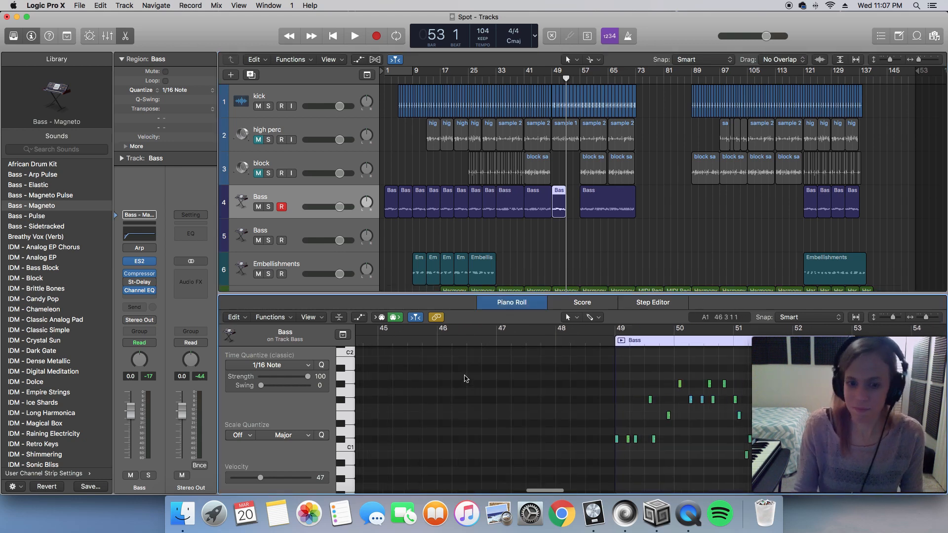
key("super+Right")
key("super+Right")
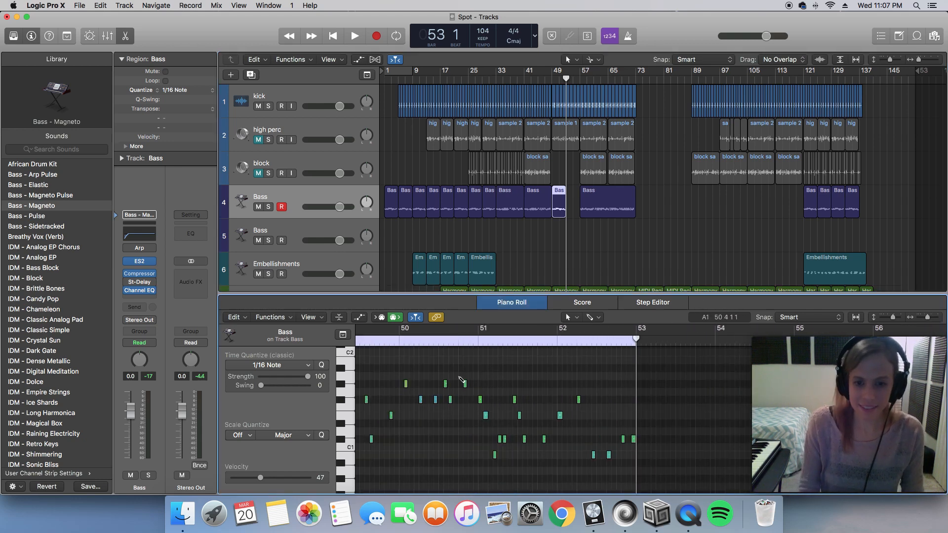
scroll(462, 382, "left", 4)
scroll(464, 382, "left", 5)
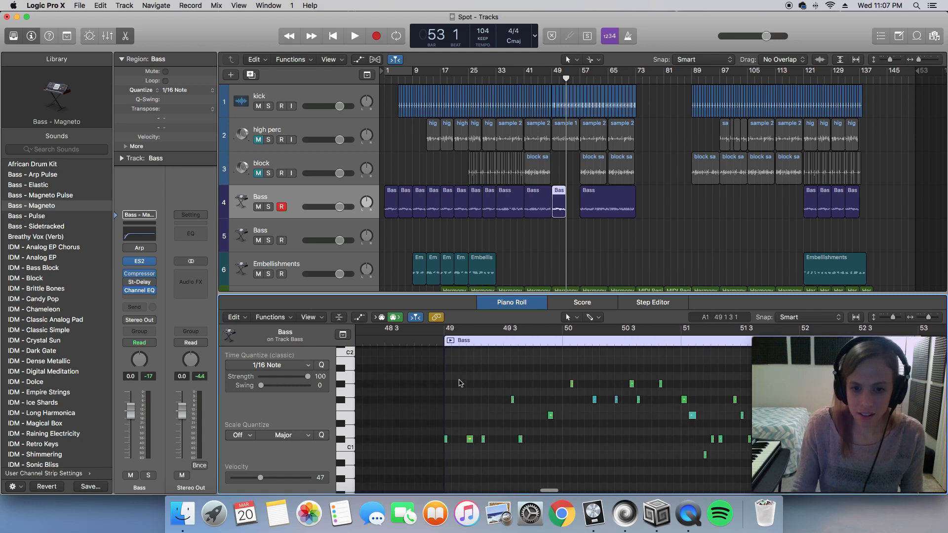
left_click_drag(483, 402, 629, 405)
left_click_drag(538, 404, 538, 444)
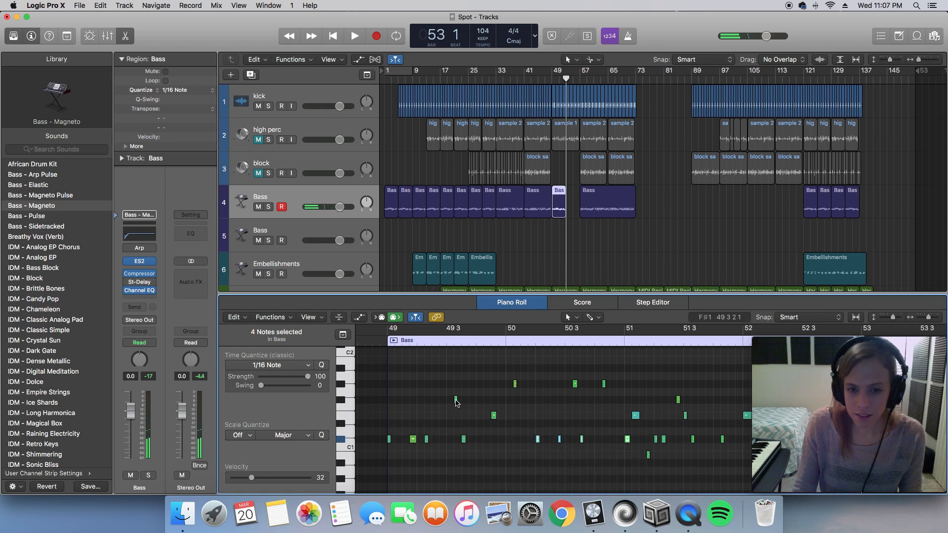
Step: Lower the remaining higher notes in bar 49 and the first G♯1 note in bar 50 to C♯1
left_click_drag(456, 402, 456, 418)
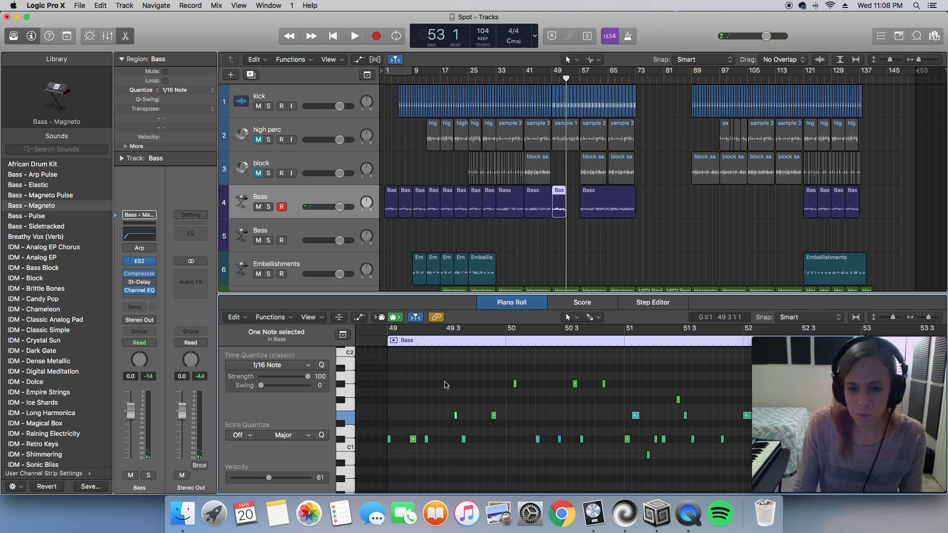
mouse_move(486, 371)
left_mouse_down()
mouse_move(524, 433)
mouse_move(493, 441)
left_mouse_up()
left_click(508, 429)
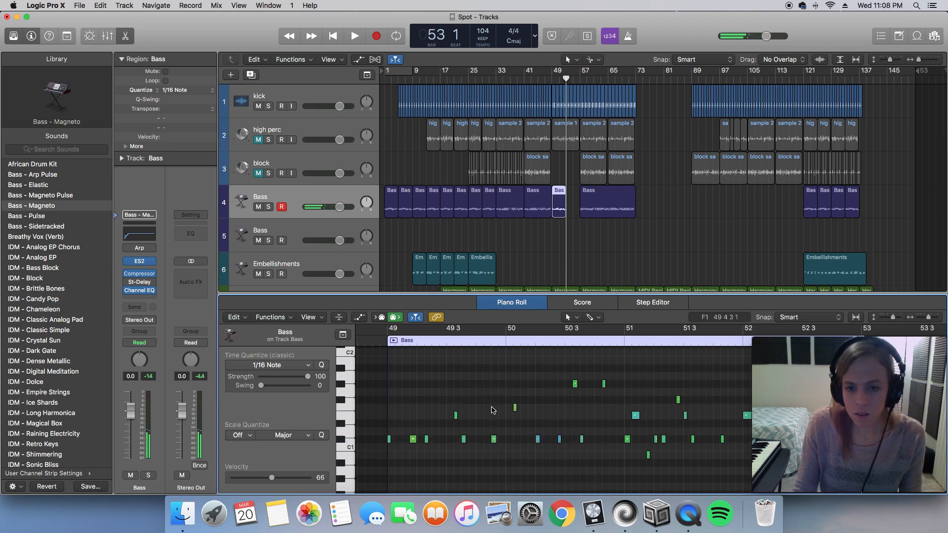
left_click_drag(515, 407, 514, 438)
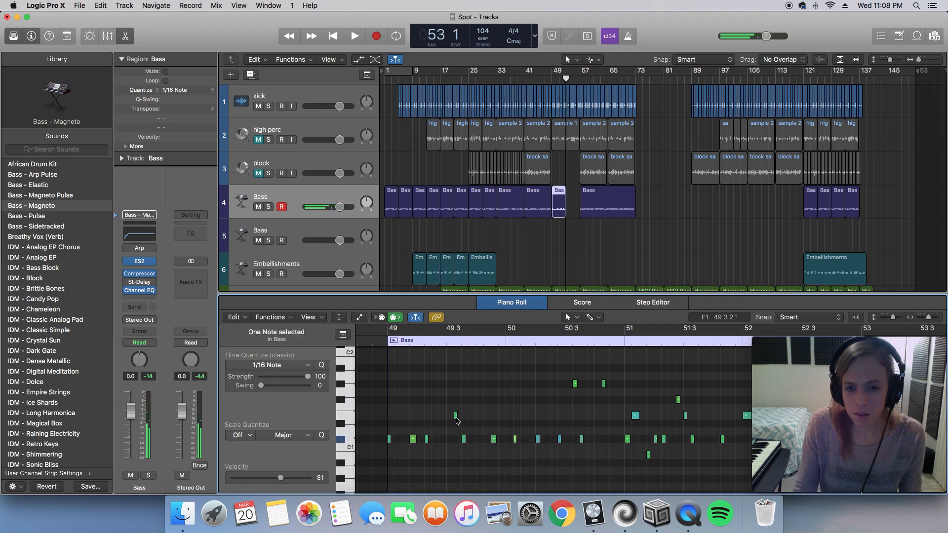
left_click_drag(457, 420, 456, 444)
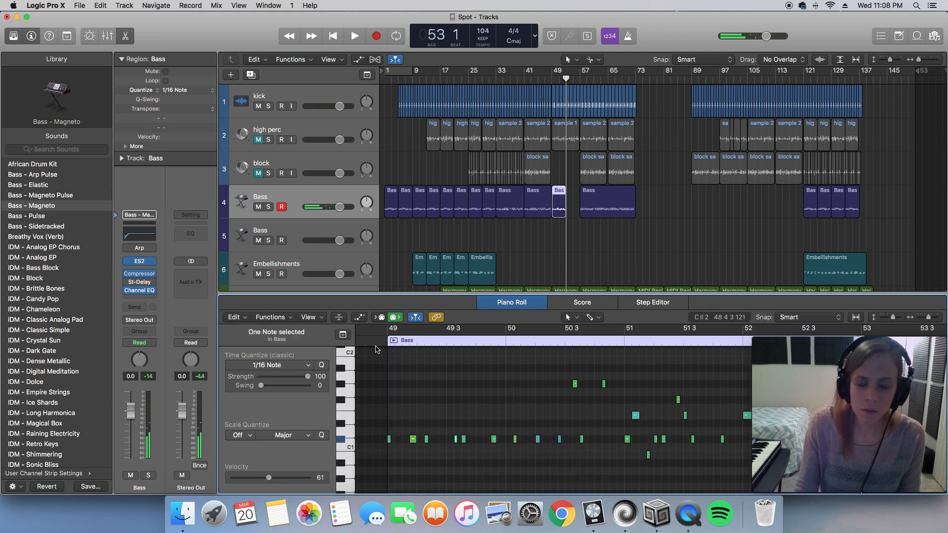
Step: Play back the start of the edited region and move the off-pitch notes in late bar 50 and early bar 51 to C♯1
left_click(376, 345)
key("space")
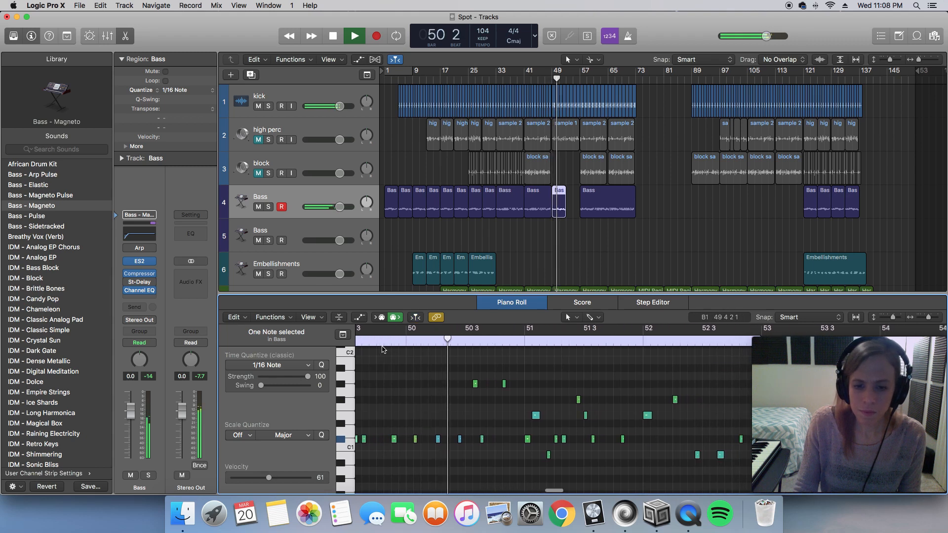
key("space")
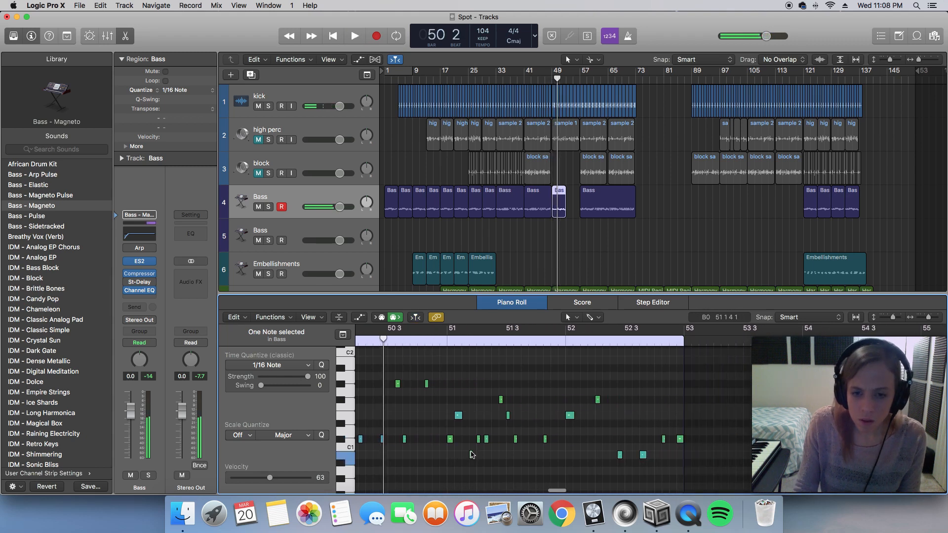
left_click_drag(471, 454, 396, 440)
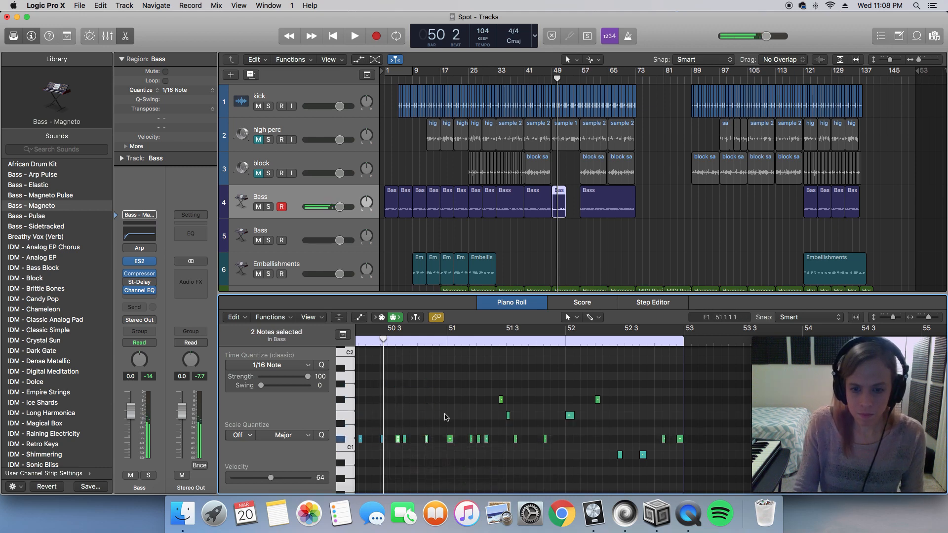
Step: Move the remaining notes above and below C♯1 in bars 51 and 52 onto C♯1
scroll(446, 414, "right", 3)
left_click_drag(450, 391, 488, 439)
left_click(466, 466)
scroll(526, 439, "right", 3)
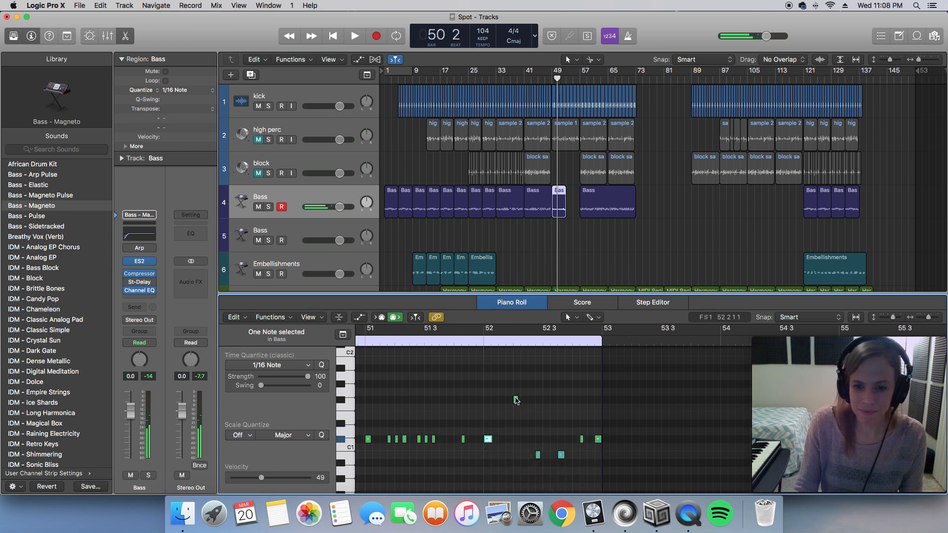
left_click_drag(515, 399, 537, 442)
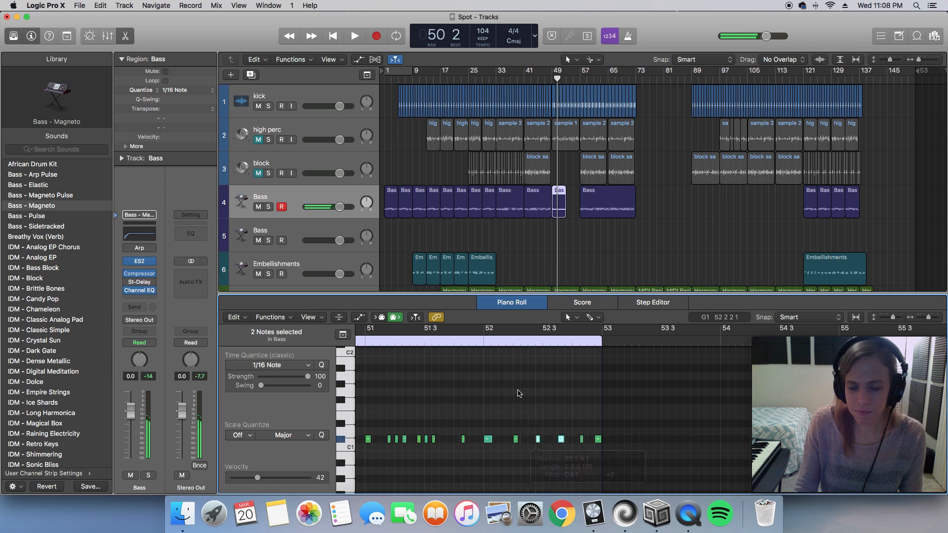
Step: Play back the single-pitch Bass region from bar 49 to bar 53
left_click(551, 78)
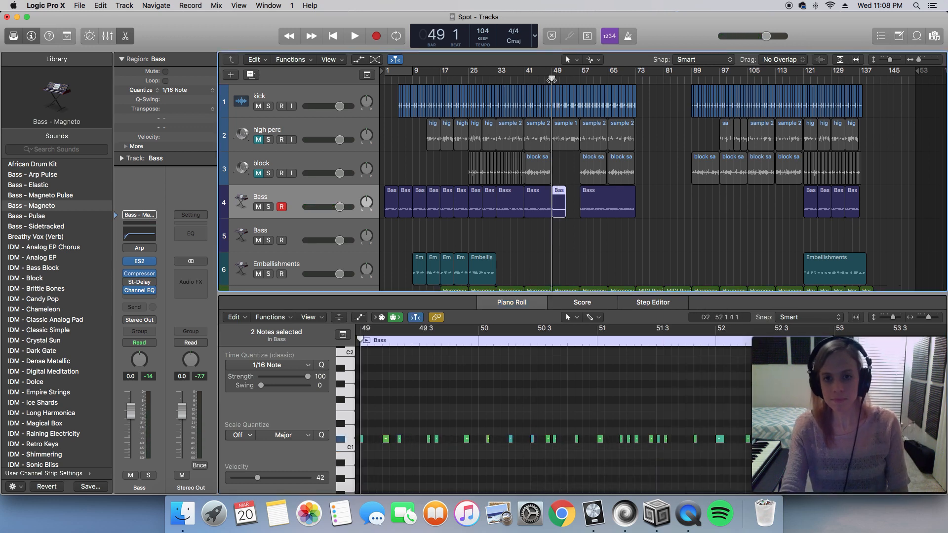
left_click_drag(548, 78, 552, 78)
key("space")
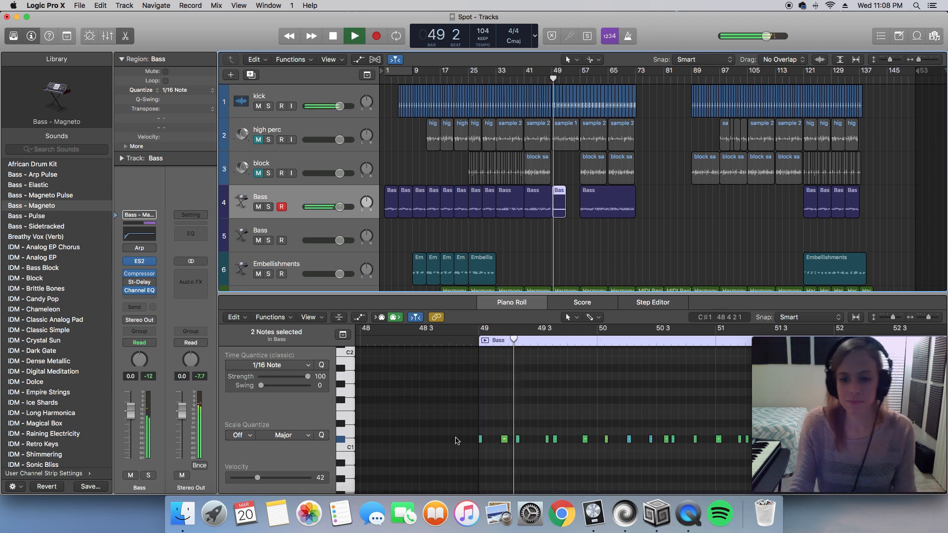
scroll(448, 389, "right", 3)
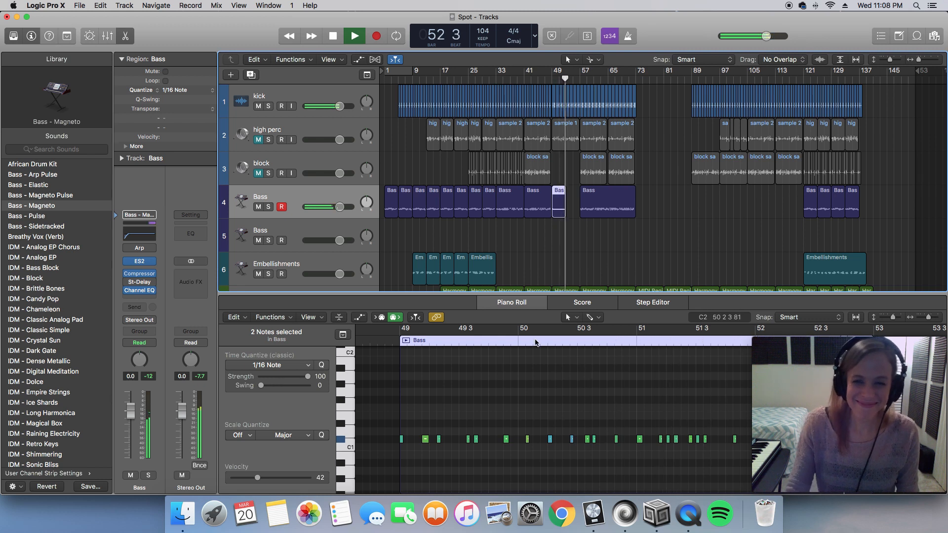
key("space")
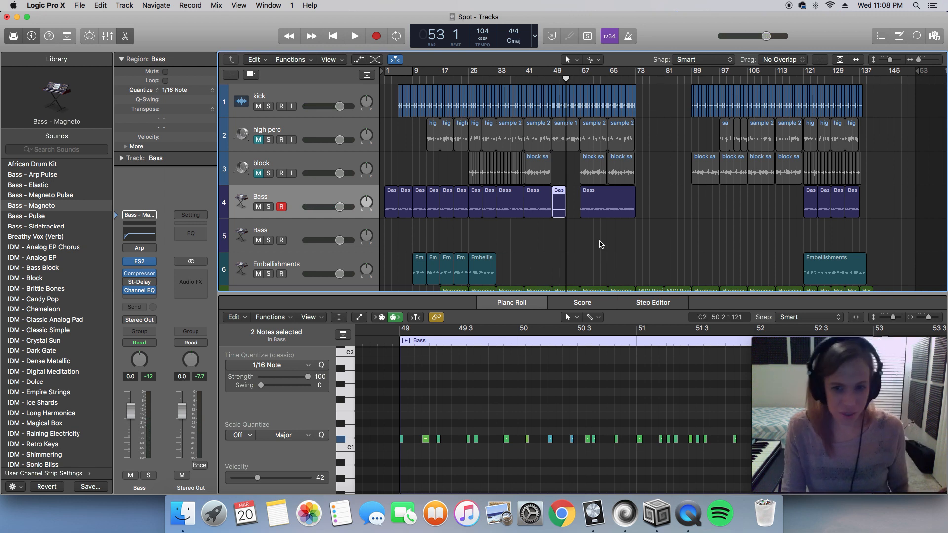
Step: Copy the edited Bass region at bar 49 and paste it at bar 53 on track 4, leaving no region selected
left_click(577, 248)
left_click(558, 209)
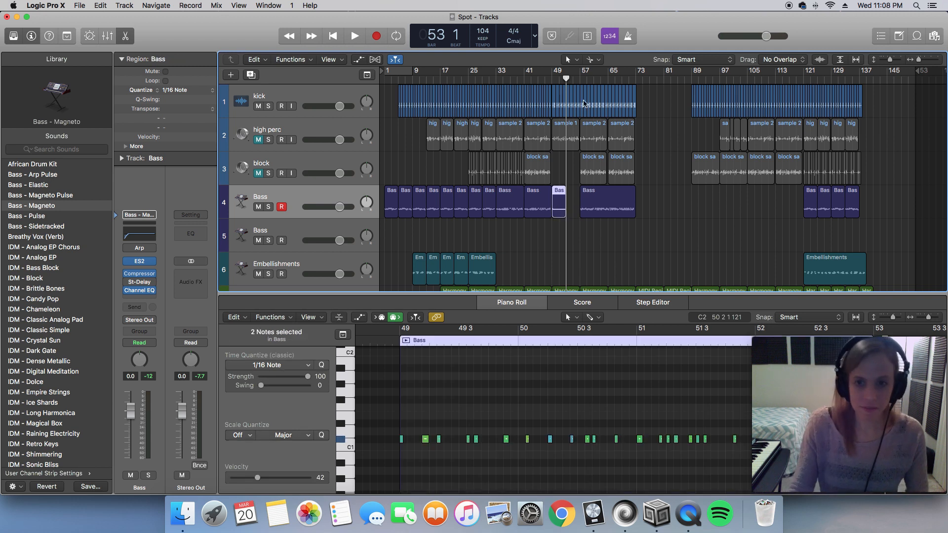
left_click_drag(565, 79, 566, 79)
key("super+v")
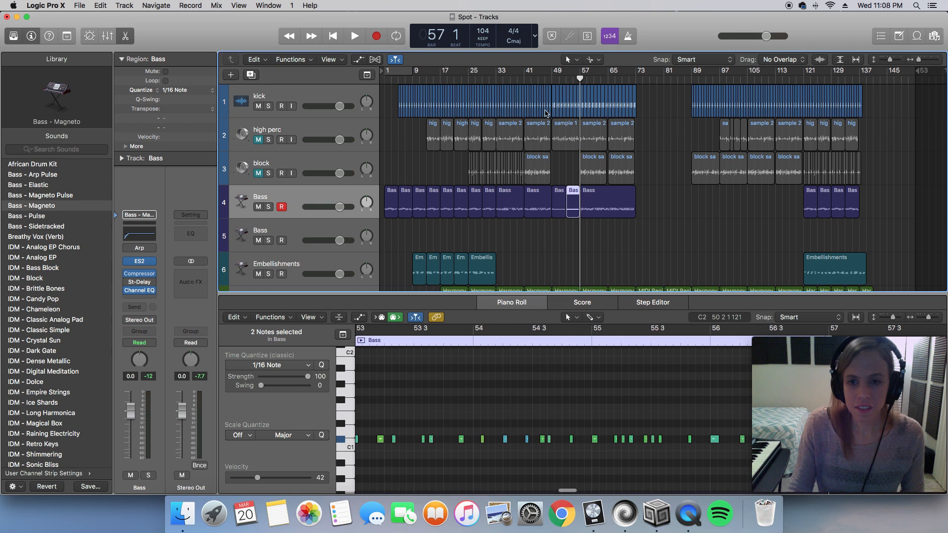
left_click(675, 163)
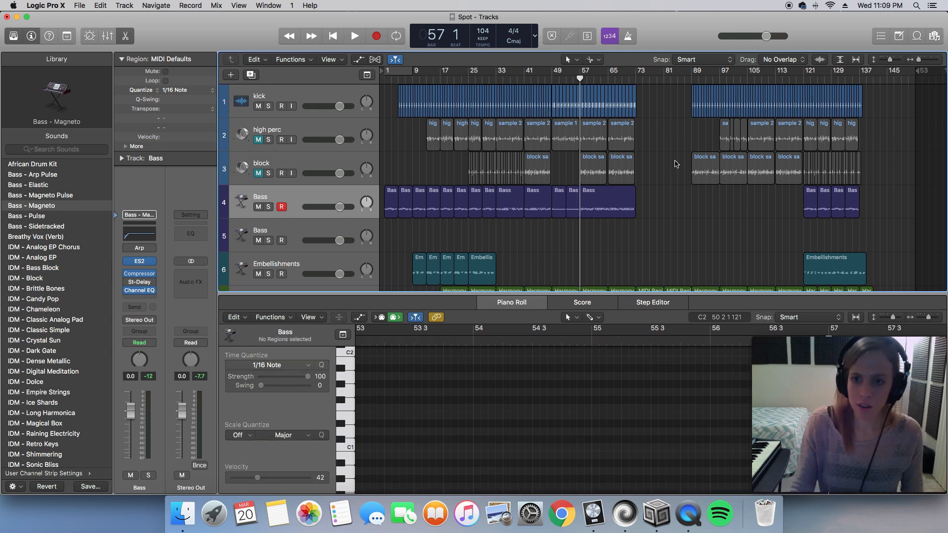
Step: Move the playhead to bar 89 and unmute the high perc and block tracks
key("super+Up")
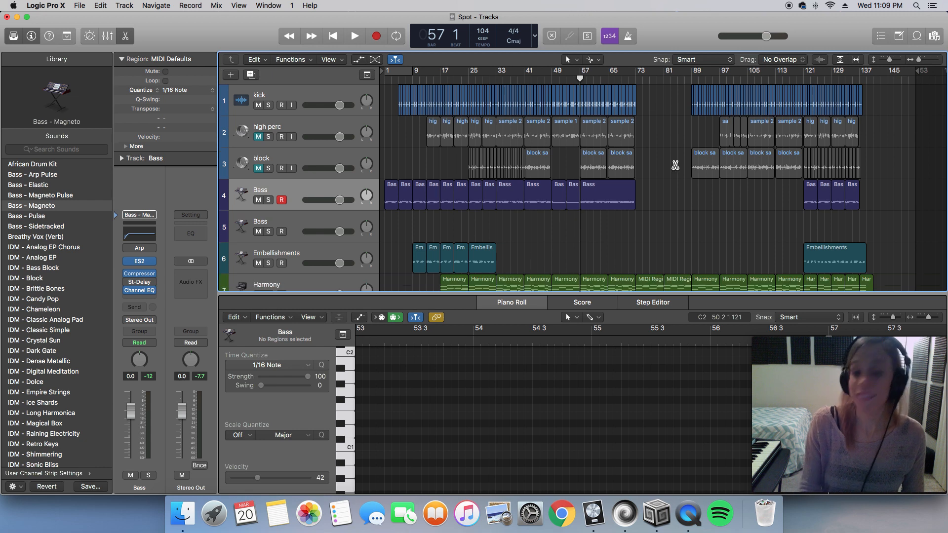
key("super+Up")
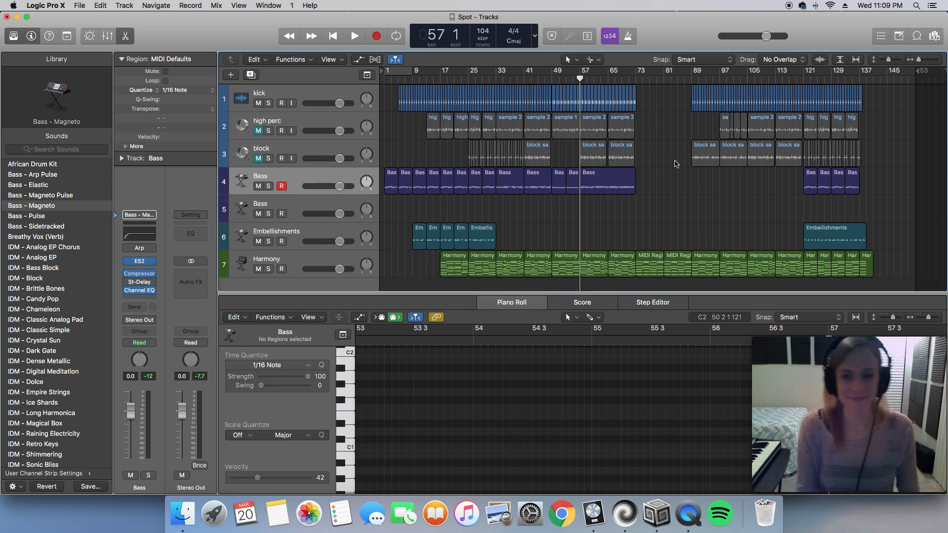
left_click(636, 81)
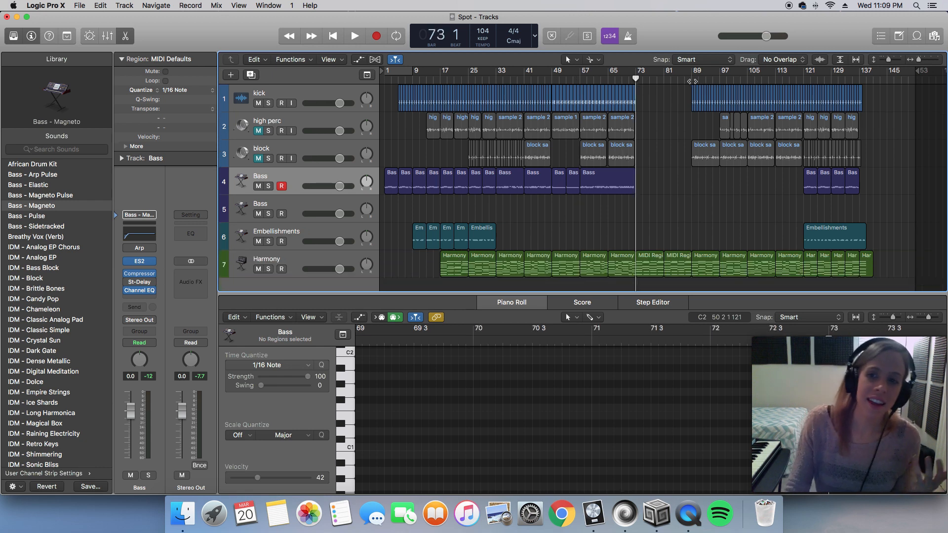
left_click(692, 80)
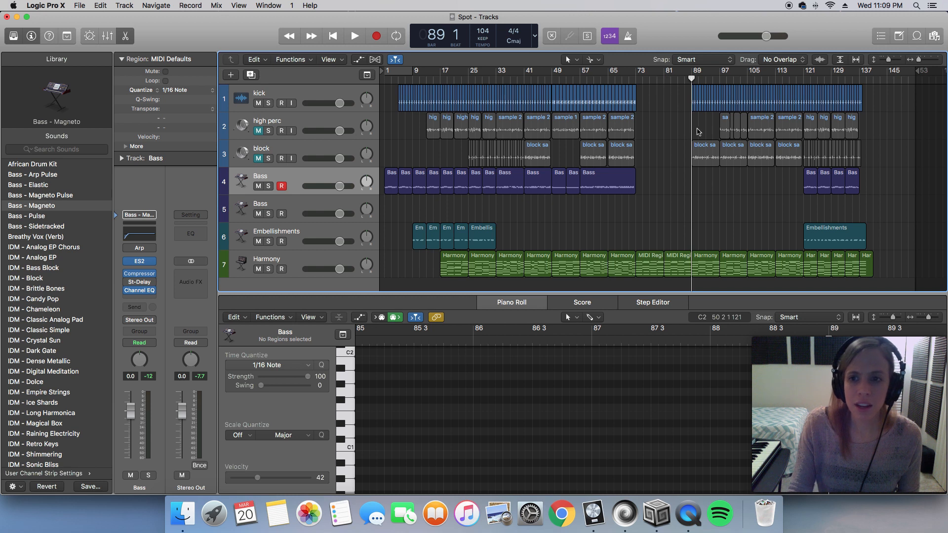
left_click(258, 131)
left_click(258, 159)
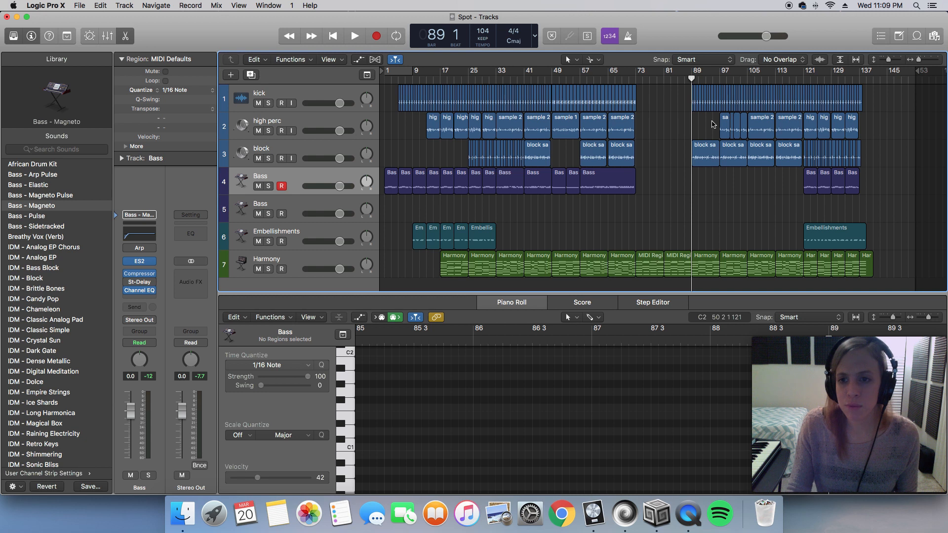
Step: Play back from bar 81 and examine the chords of the Harmony track's MIDI region at bar 81 in the Piano Roll
left_click_drag(692, 83, 664, 79)
key("space")
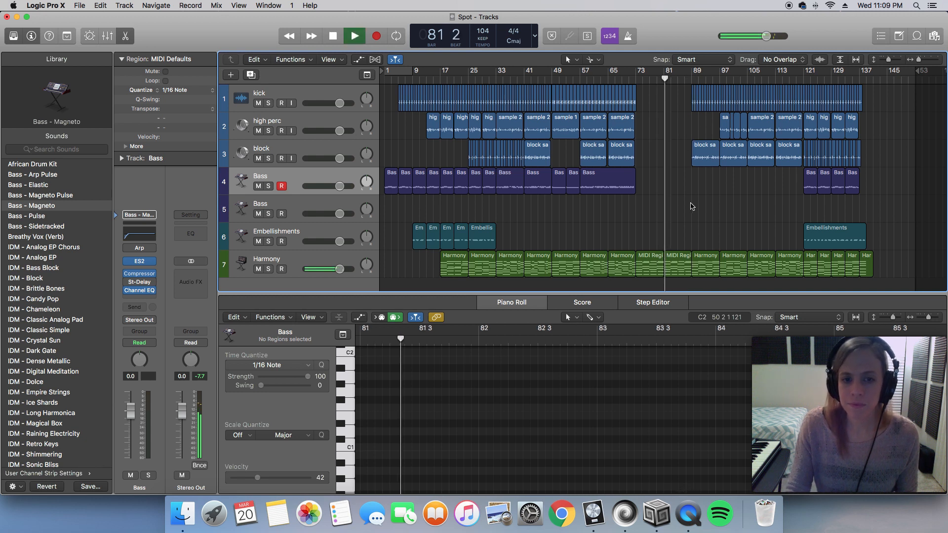
left_click(681, 265)
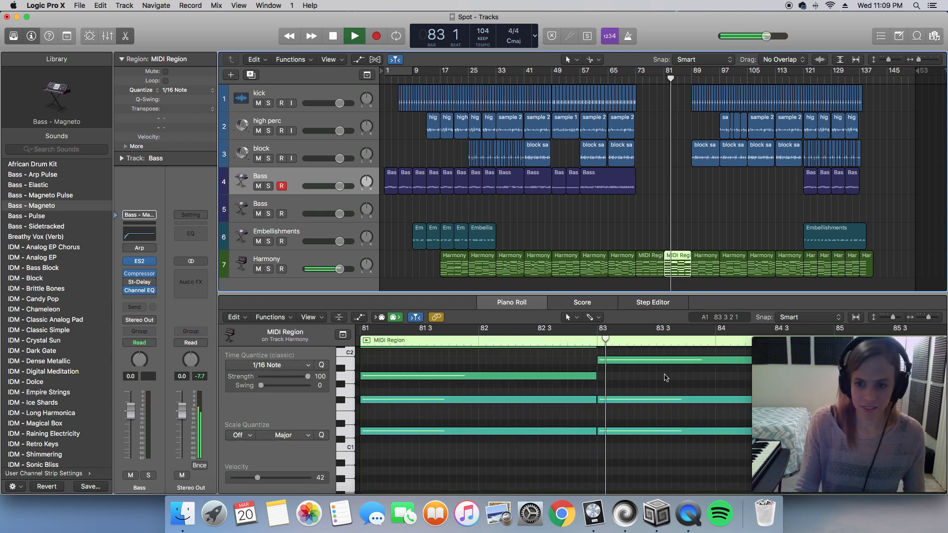
left_click(663, 378)
key("super+Left")
key("super+Left")
key("super+Left")
key("super+Left")
key("super+Left")
key("super+Left")
key("super+Left")
key("super+Left")
key("super+Left")
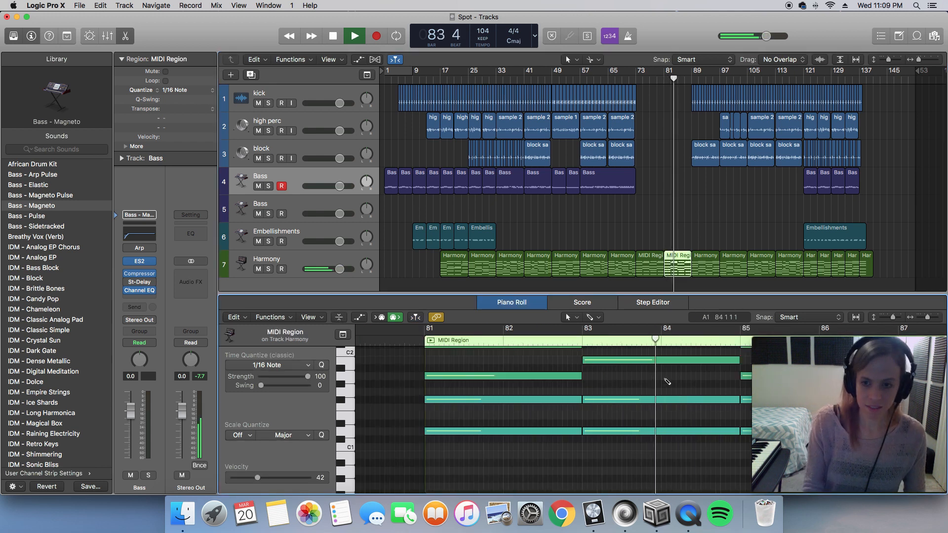
key("super+Left")
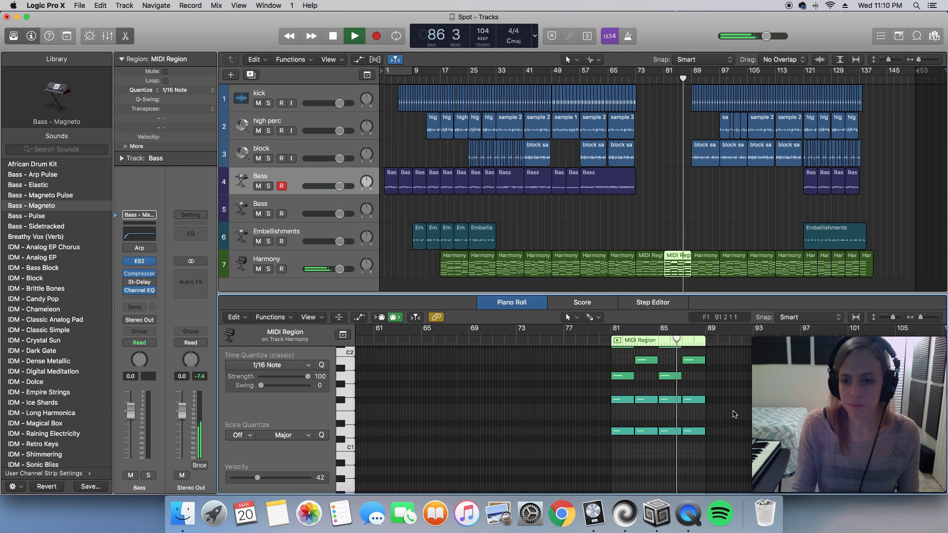
scroll(734, 414, "up", 3)
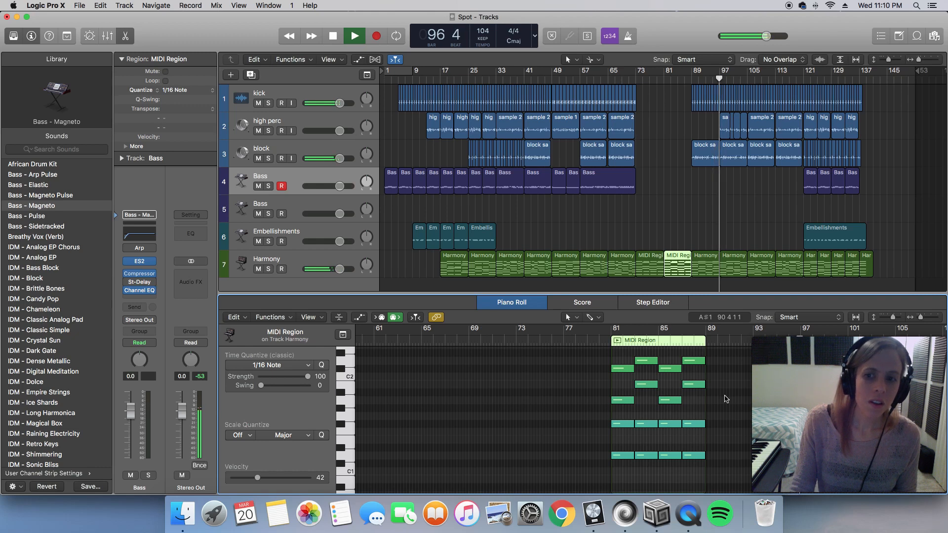
key("space")
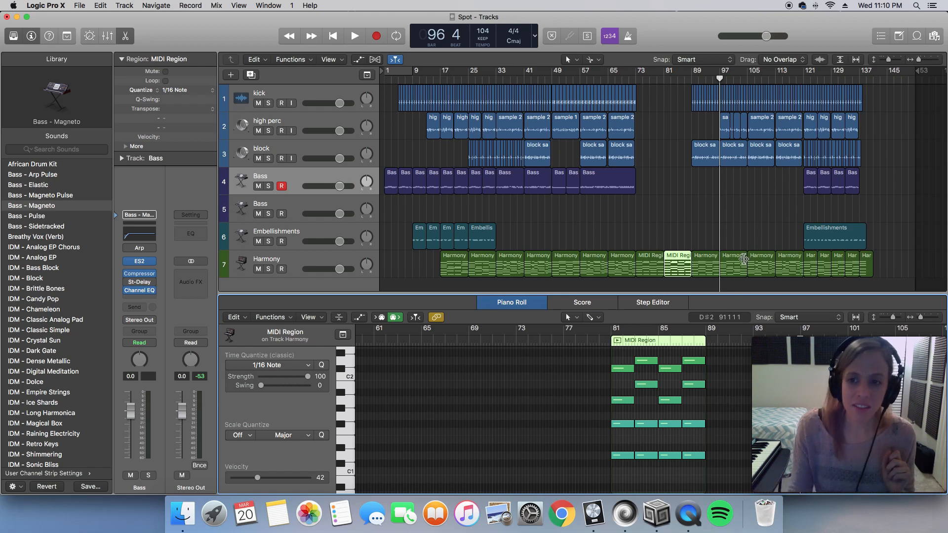
Step: Play back the arrangement from bar 97 to bar 109
left_click(718, 79)
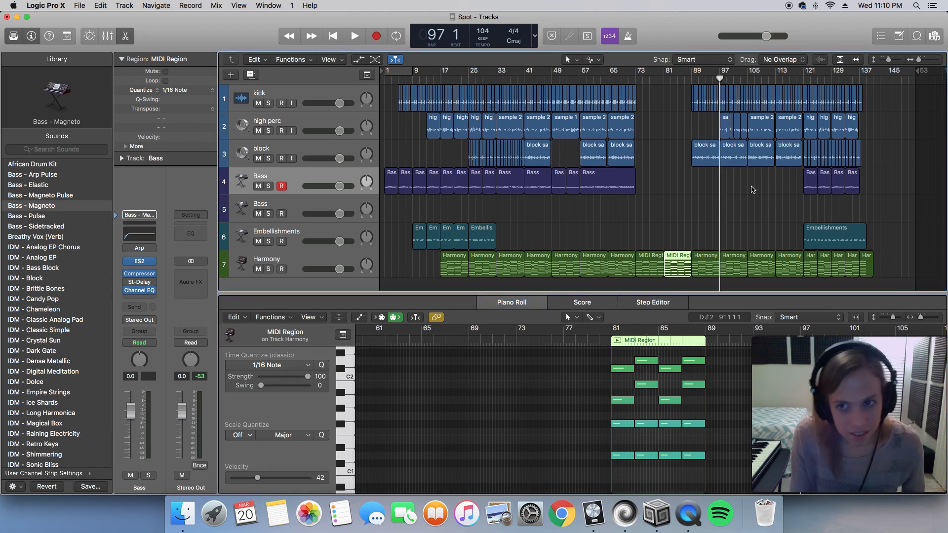
key("space")
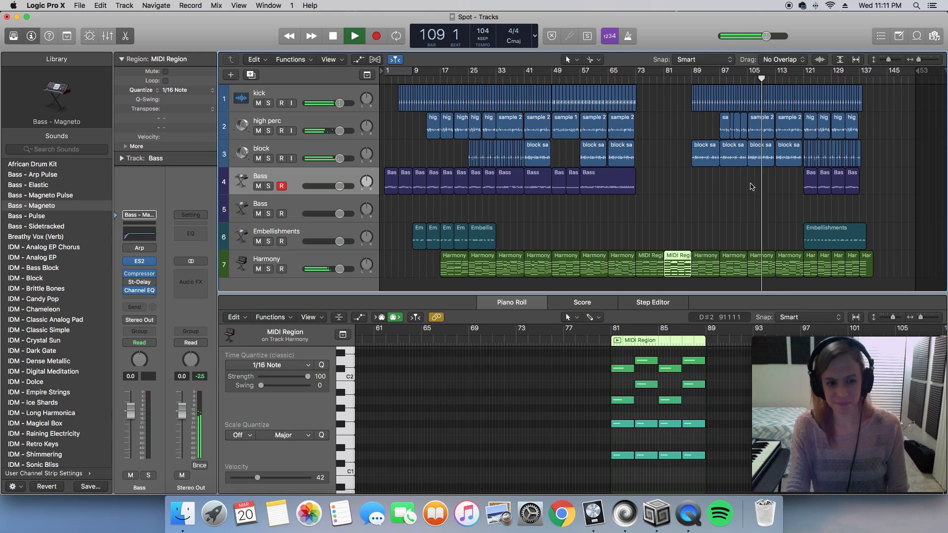
key("space")
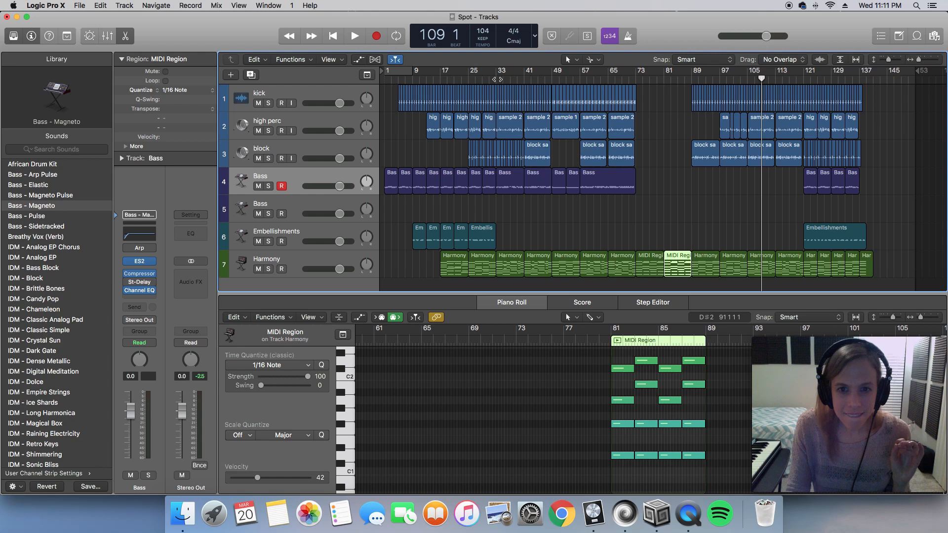
Step: Copy the Bass region at bar 33 and paste it at bar 105 on track 4
left_click(497, 79)
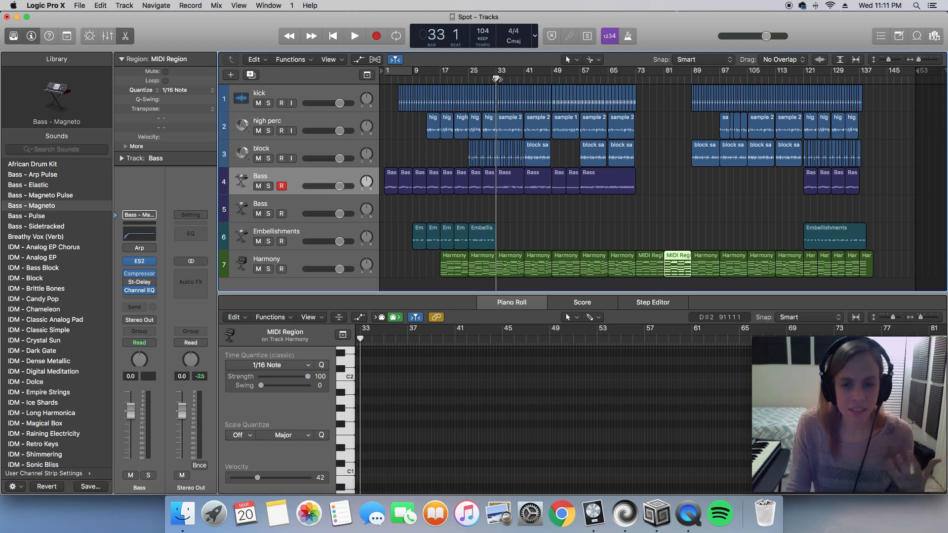
left_click_drag(497, 79, 495, 79)
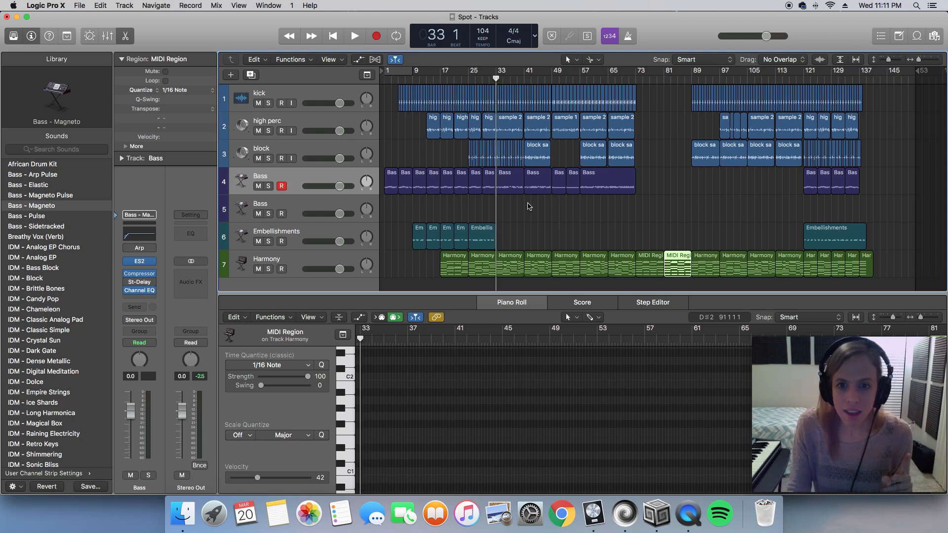
left_click(508, 191)
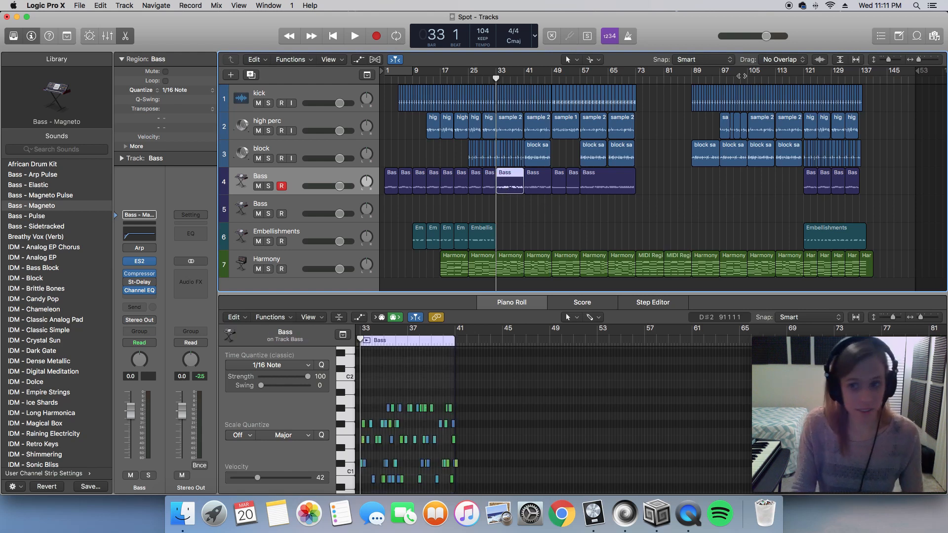
left_click_drag(745, 78, 747, 79)
key("super+v")
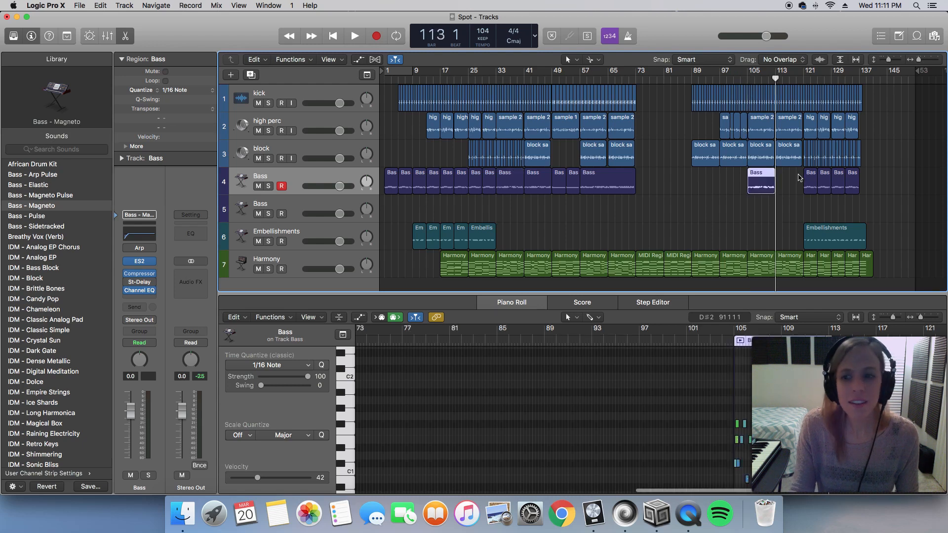
Step: Split the long Bass region at bar 65, then copy its second half and paste it at bar 113 on track 4
left_click(616, 182)
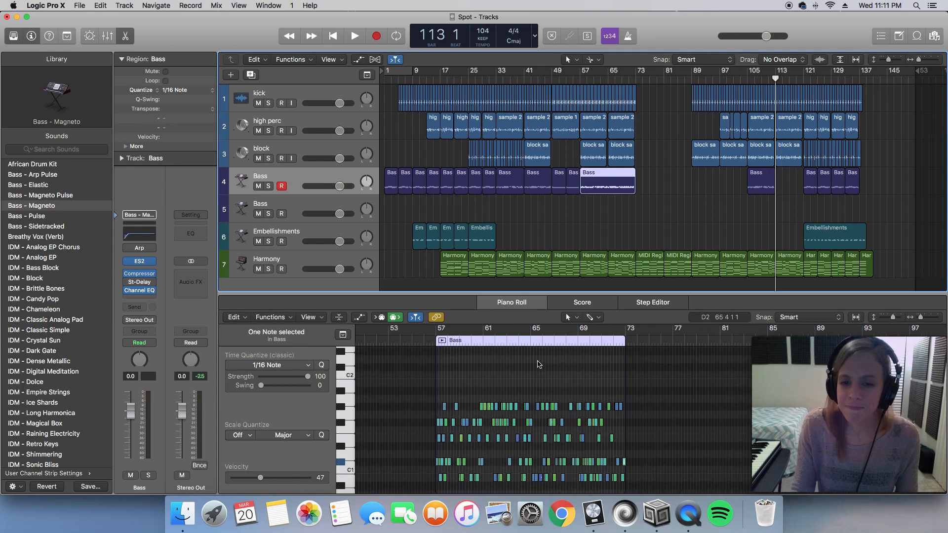
left_click(608, 177)
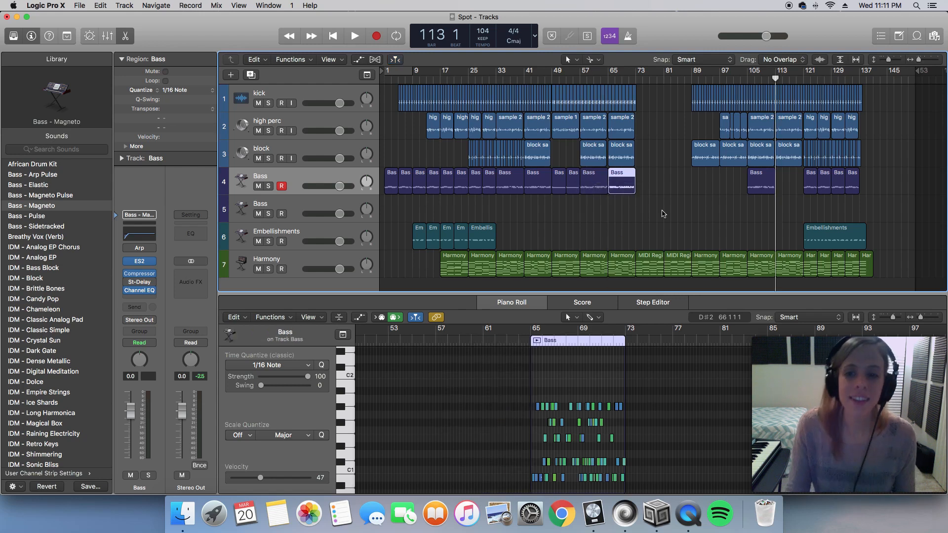
left_click(637, 208)
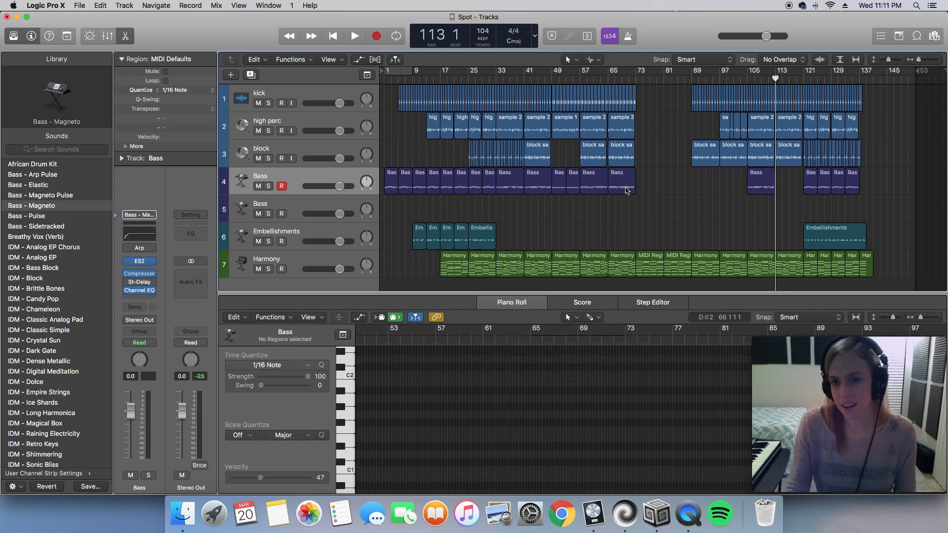
left_click(626, 186)
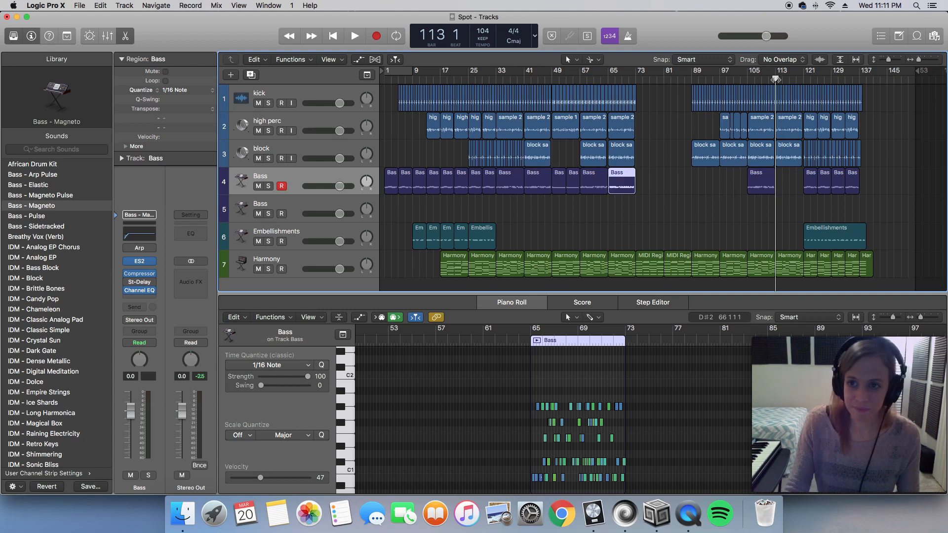
left_click_drag(775, 80, 775, 81)
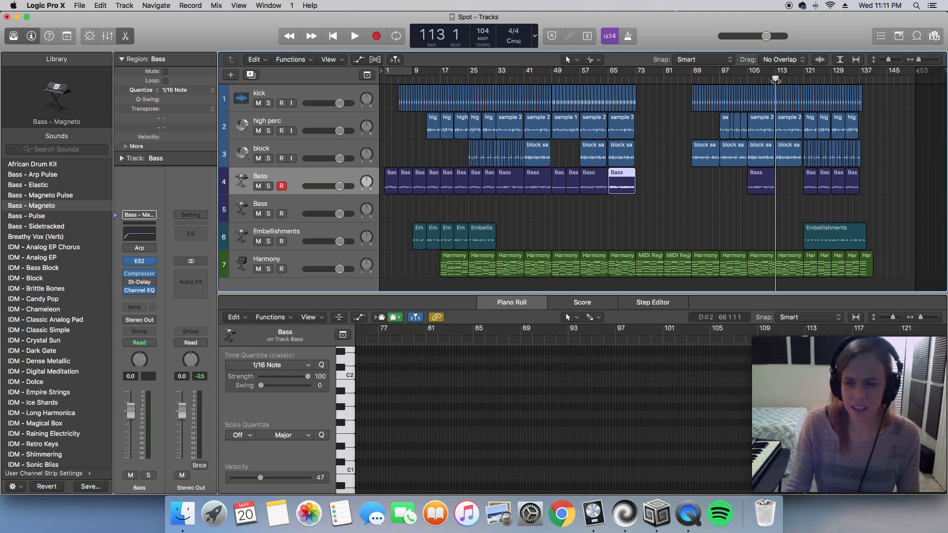
key("super+v")
Step: Play back from bar 105 and select all Bass regions from there to the end, viewing their notes together in the Piano Roll
left_click(747, 80)
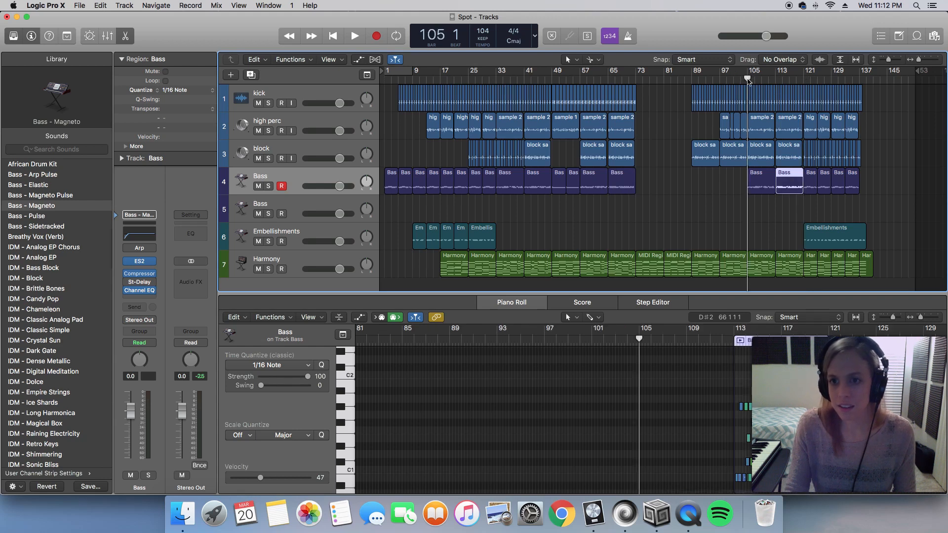
key("space")
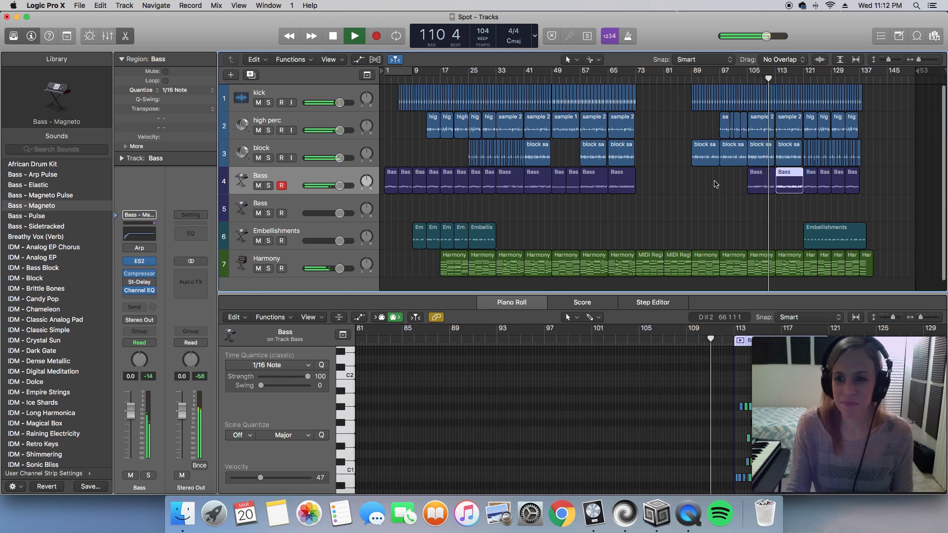
left_click_drag(716, 184, 866, 186)
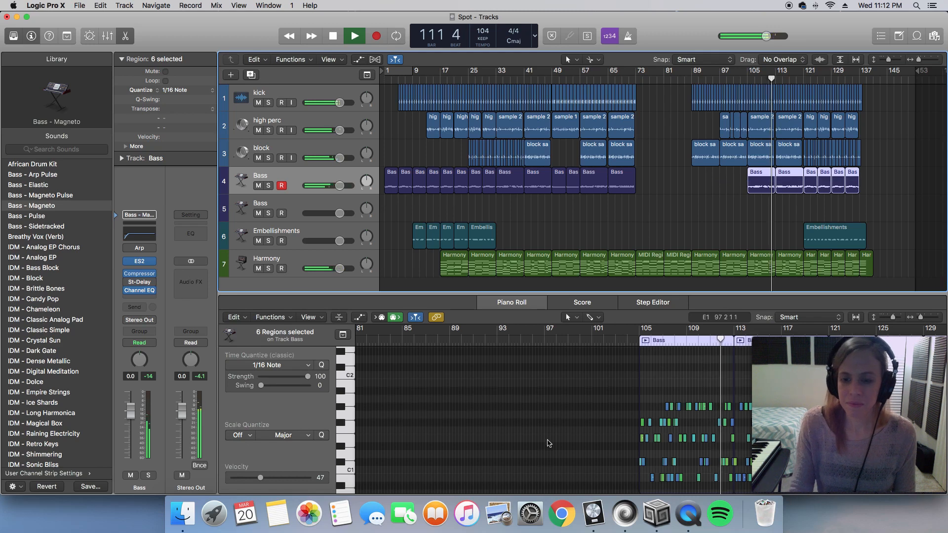
scroll(547, 442, "right", 10)
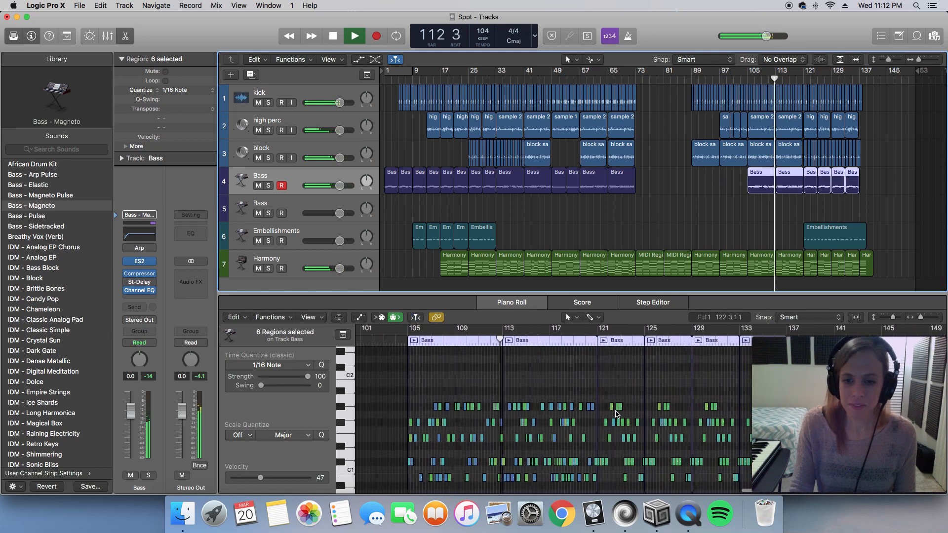
scroll(616, 414, "right", 2)
scroll(619, 444, "down", 2)
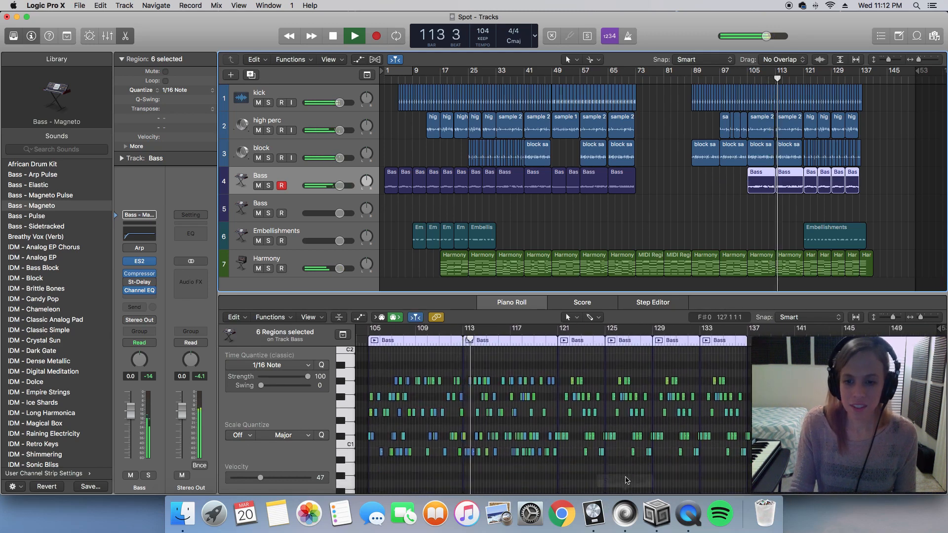